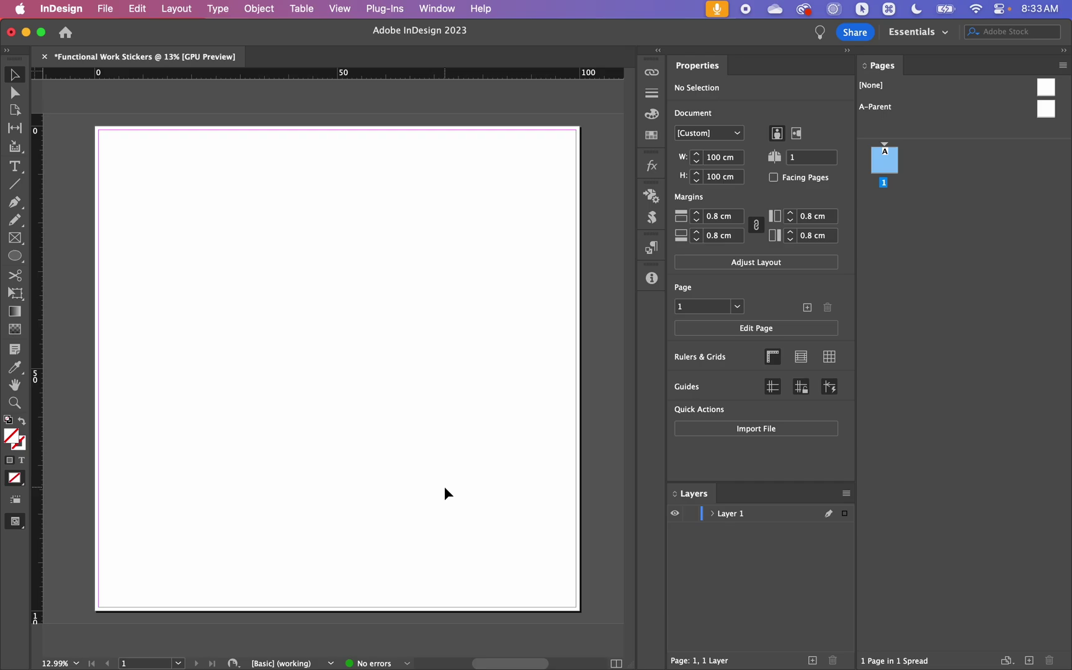
Switch to the Work Stickers Functional spreadsheet in Chrome and review the list of sticker labels in column A.
key("ctrl+Left")
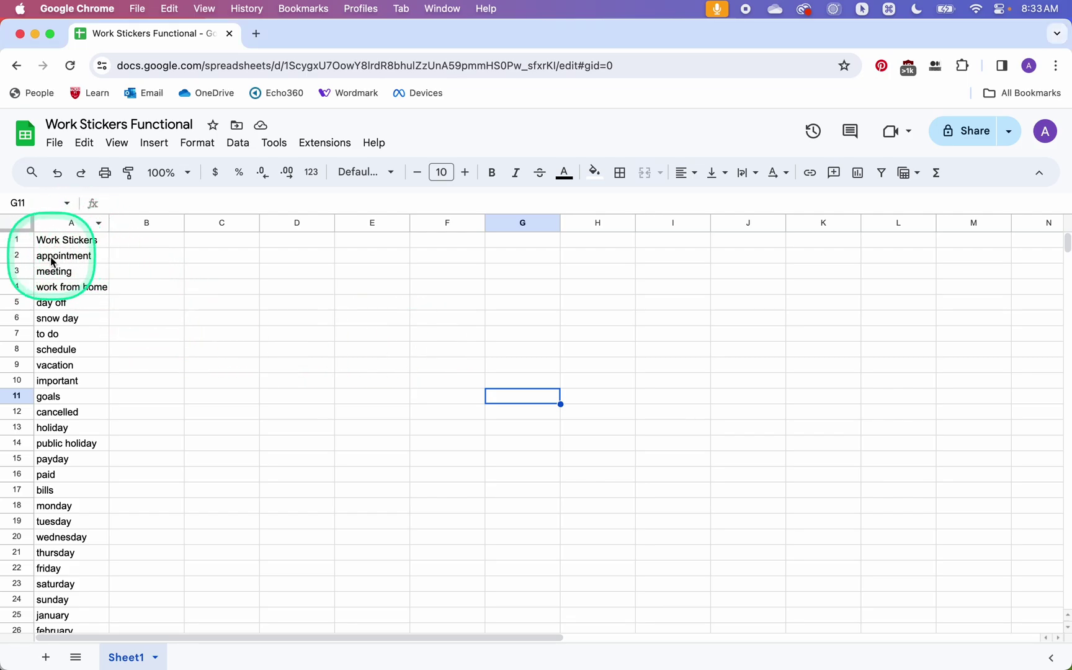
scroll(71, 363, "down", 10)
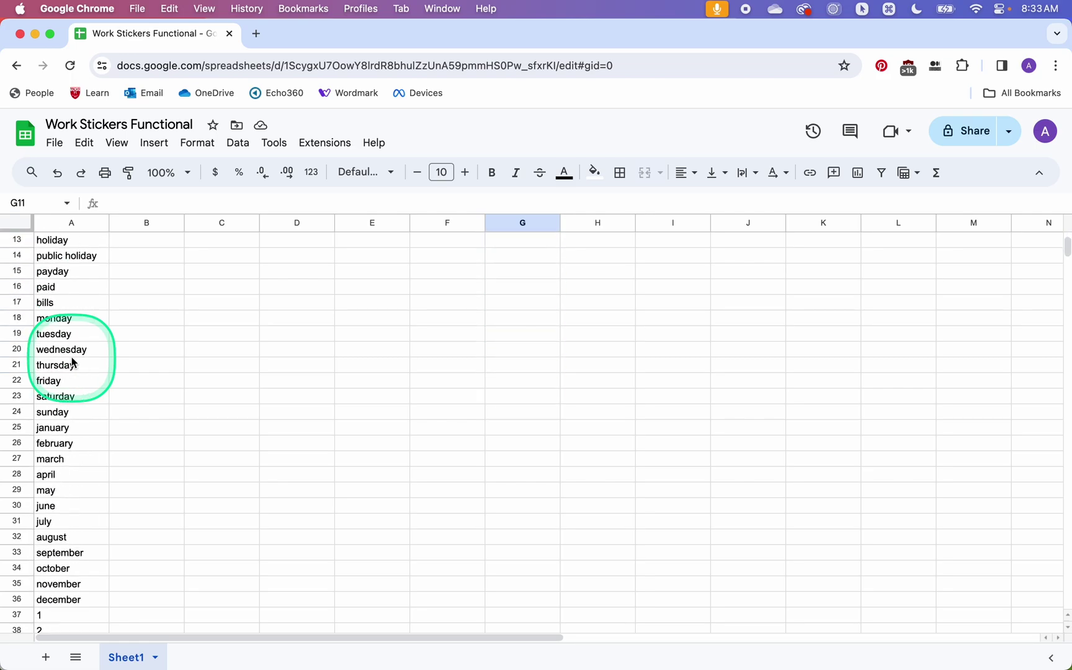
scroll(71, 359, "down", 10)
scroll(72, 360, "up", 20)
scroll(72, 359, "up", 1)
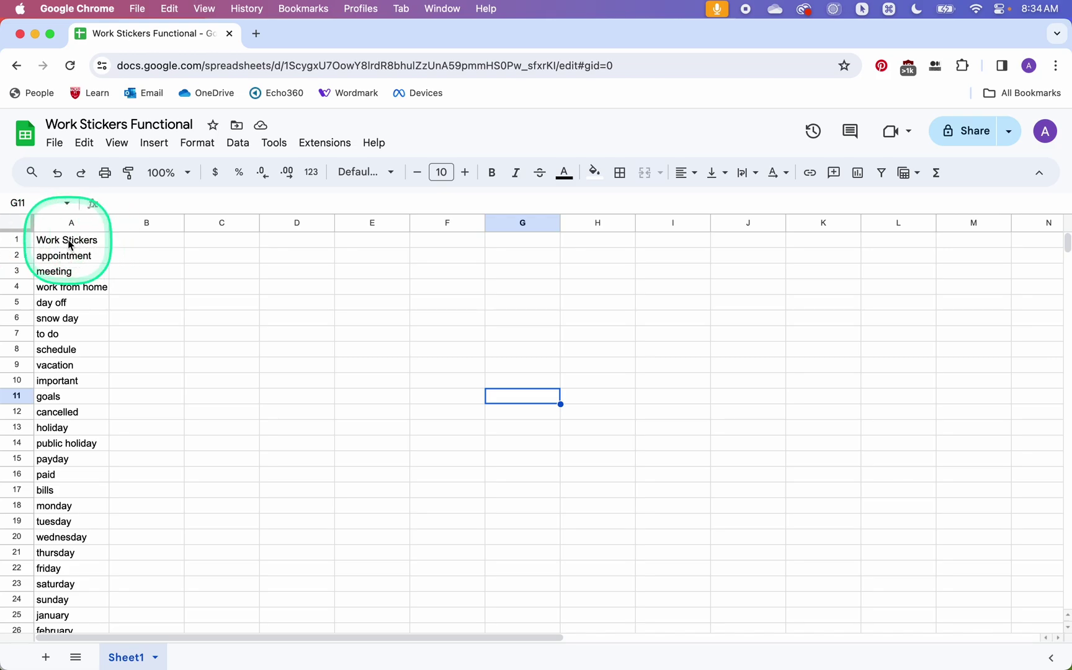
scroll(66, 304, "down", 15)
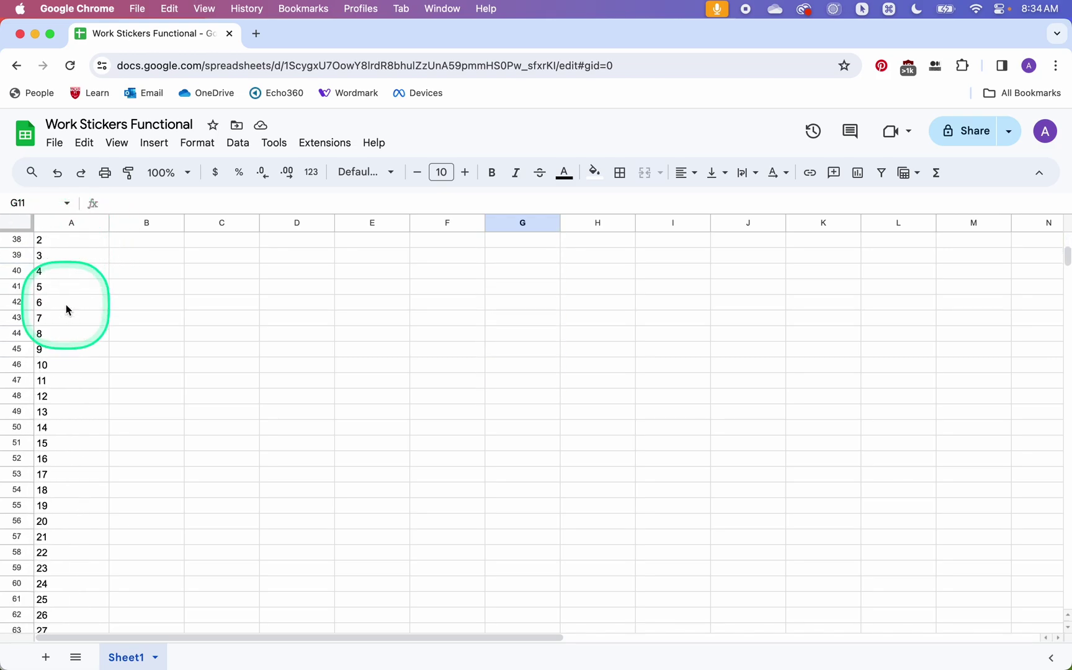
scroll(66, 304, "down", 14)
scroll(66, 304, "up", 20)
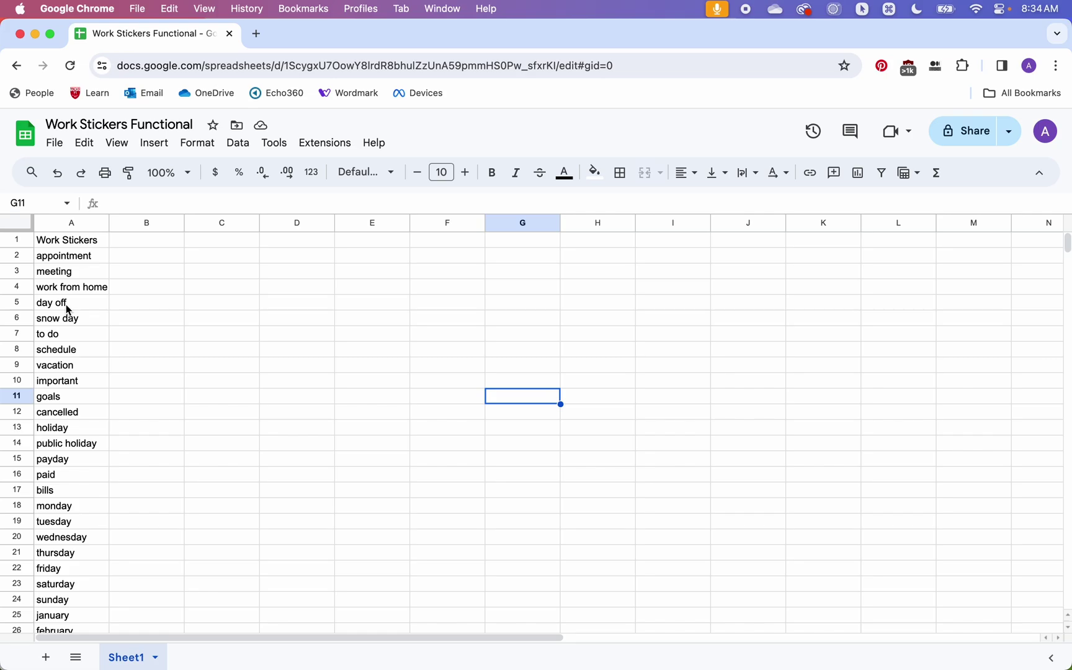
View the file formats offered for downloading the spreadsheet, then select the header cell A1.
left_click(55, 143)
mouse_move(163, 323)
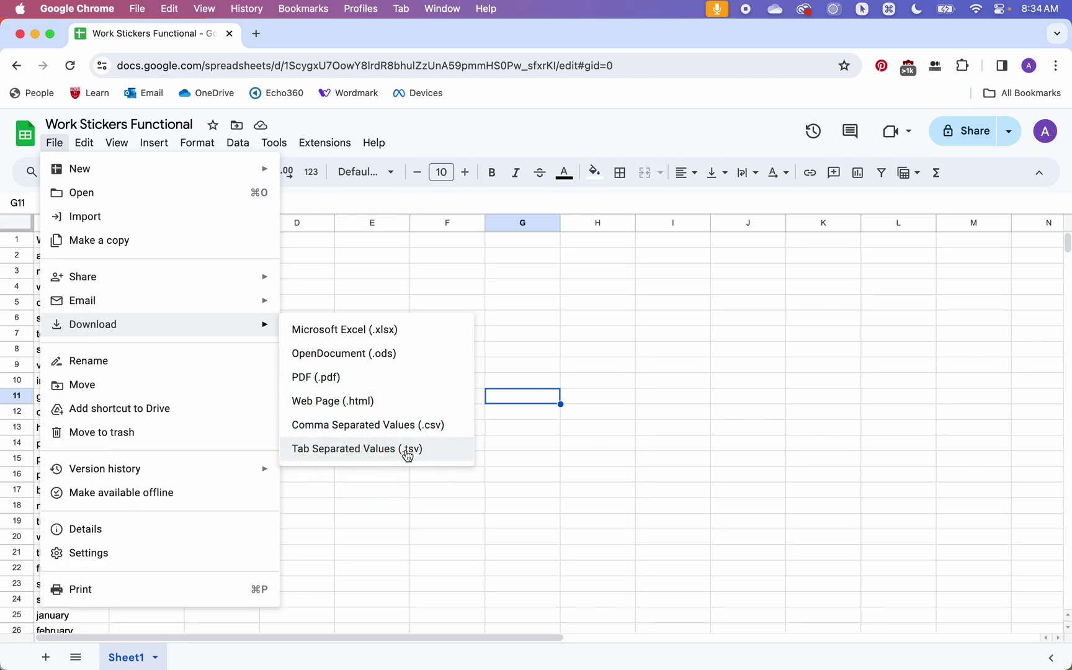
left_click(373, 493)
left_click(68, 243)
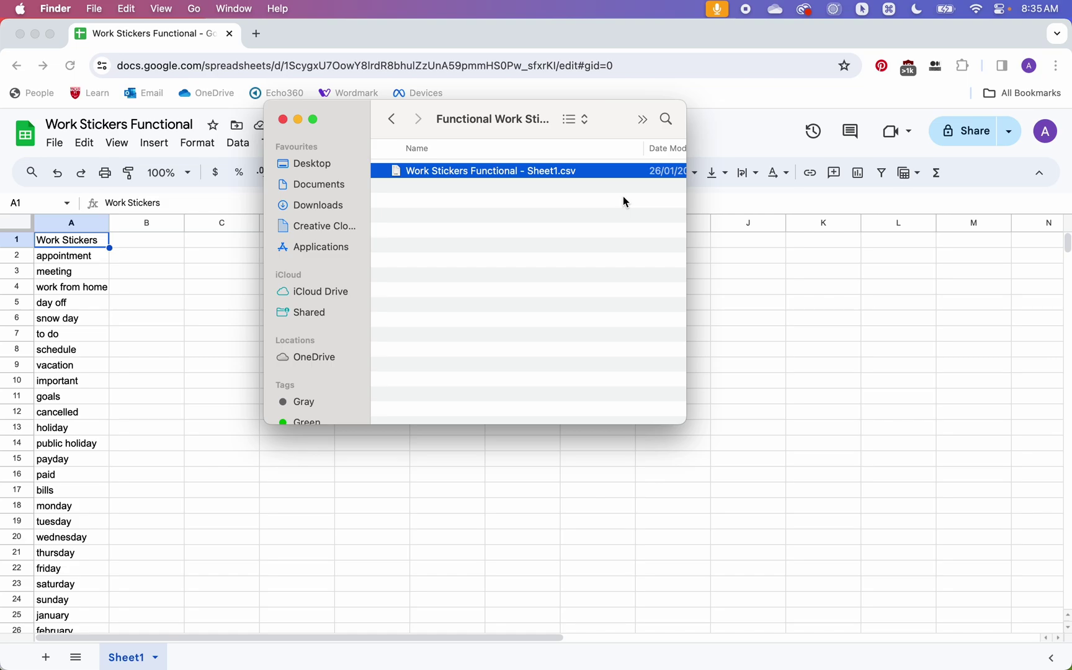
Open "Work Stickers Functional - Sheet1.csv" from Finder in TextEdit and enlarge its window to show more entries.
left_click(589, 173, "ctrl")
mouse_move(744, 191)
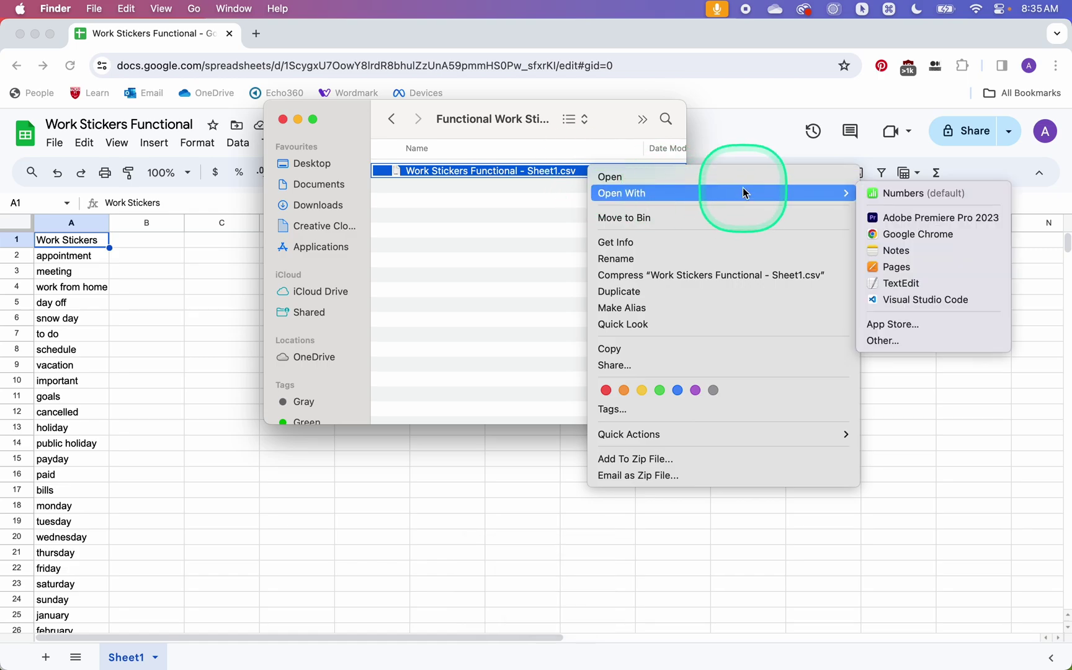
left_click(901, 283)
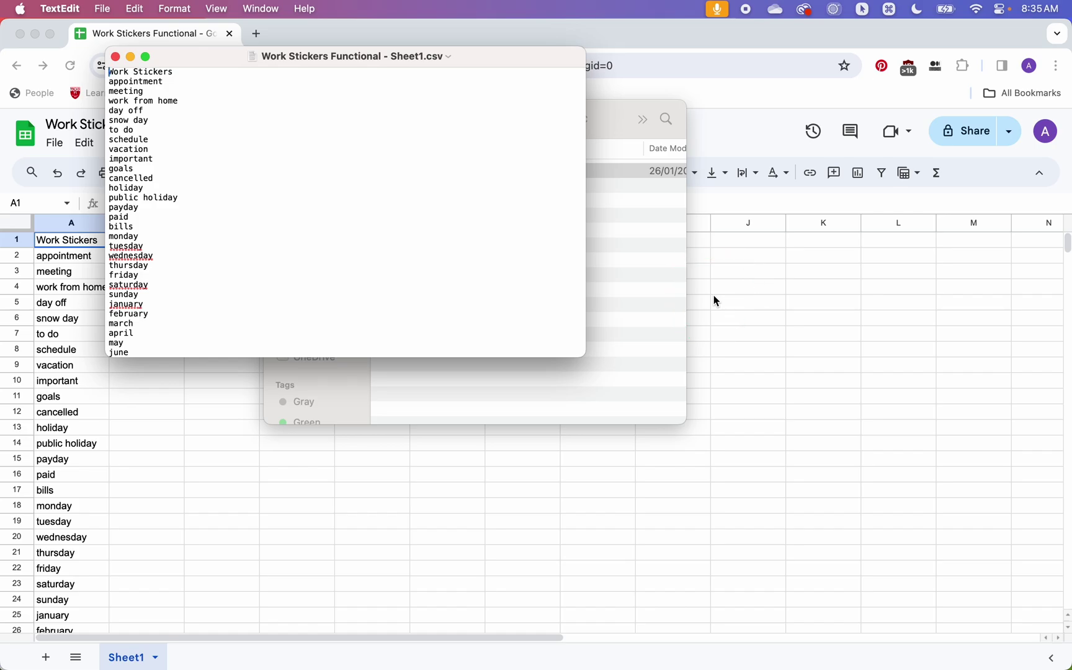
left_click_drag(583, 355, 643, 566)
left_click(431, 172)
left_click(377, 114)
left_click(354, 90)
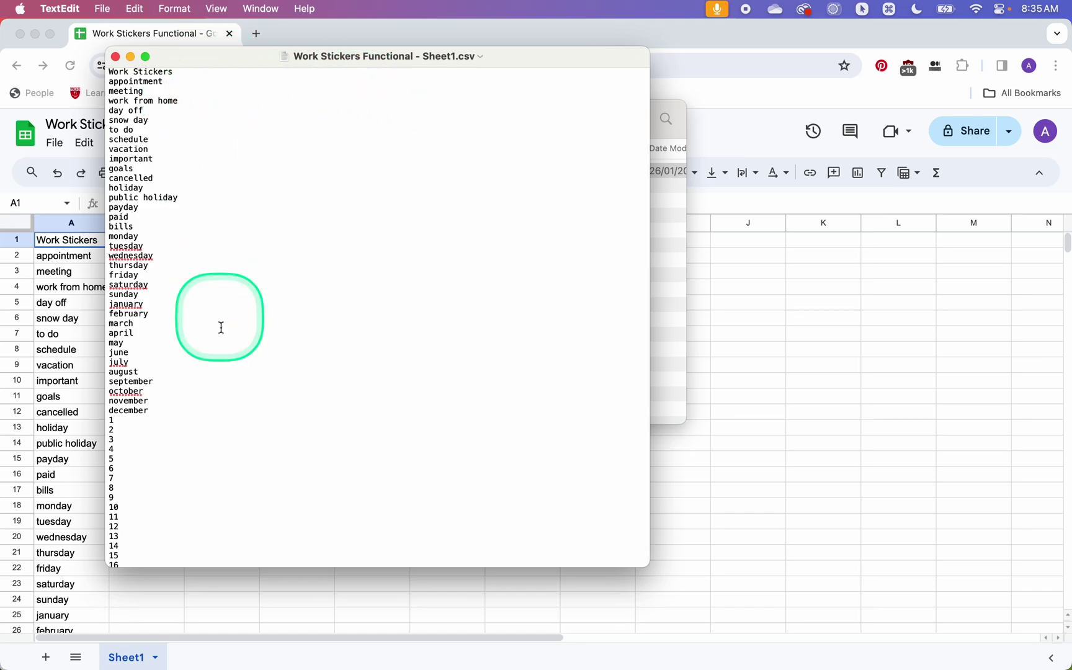
Read through the CSV's plain-text list of labels and close the file.
scroll(299, 197, "down", 10)
left_click(204, 561)
scroll(229, 525, "up", 10)
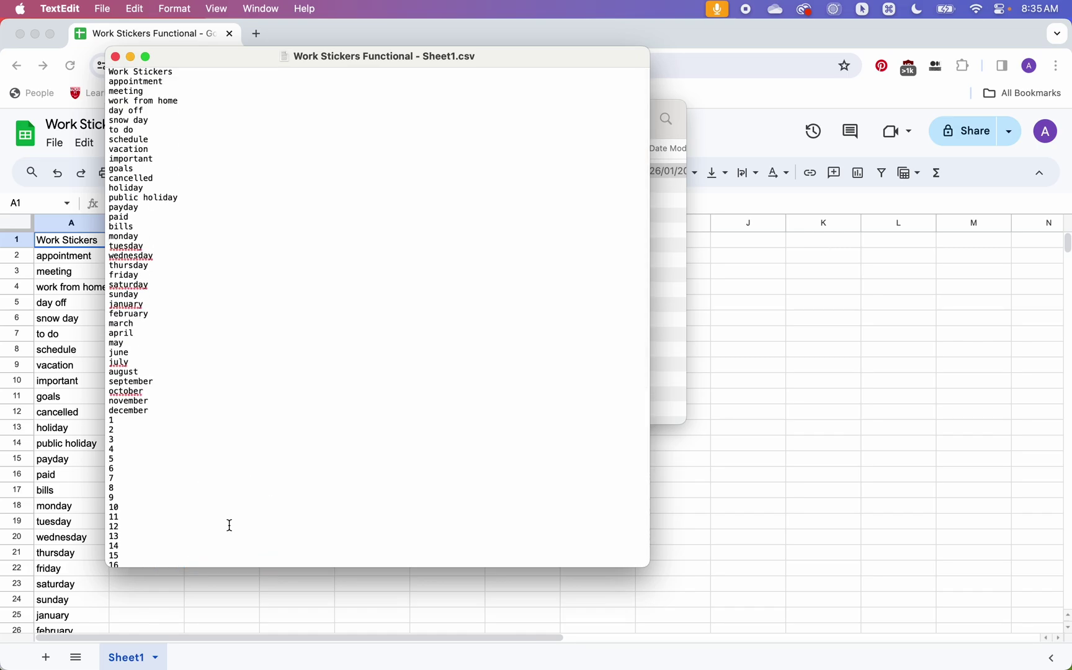
left_click(116, 57)
left_click(475, 212)
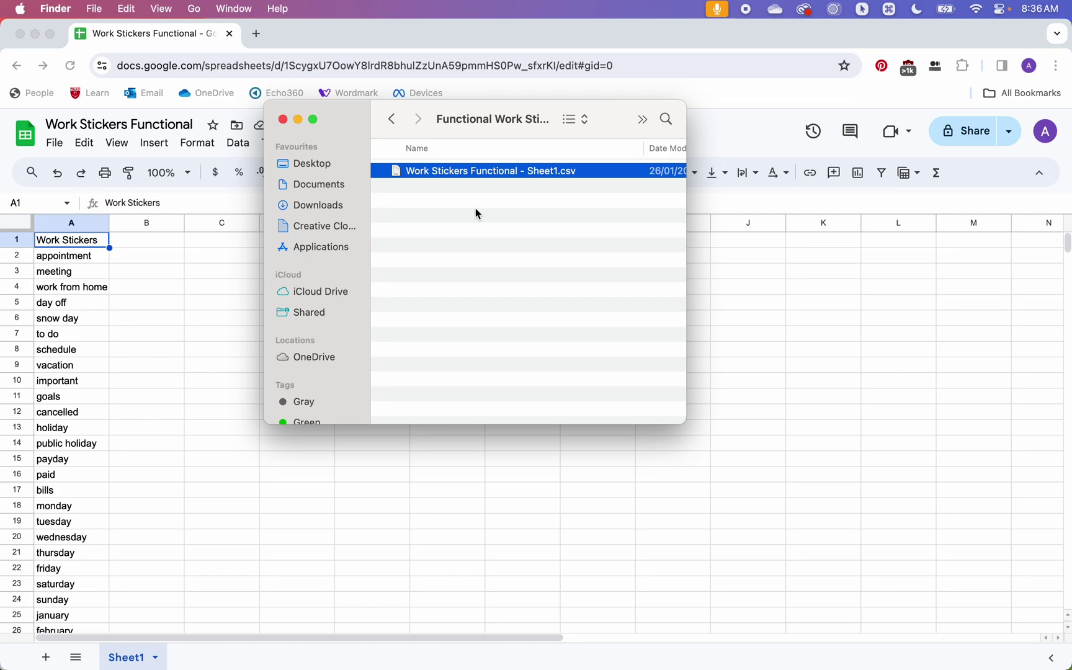
Switch to the Functional Work Stickers document in InDesign and show the Data Merge panel.
key("ctrl+Right")
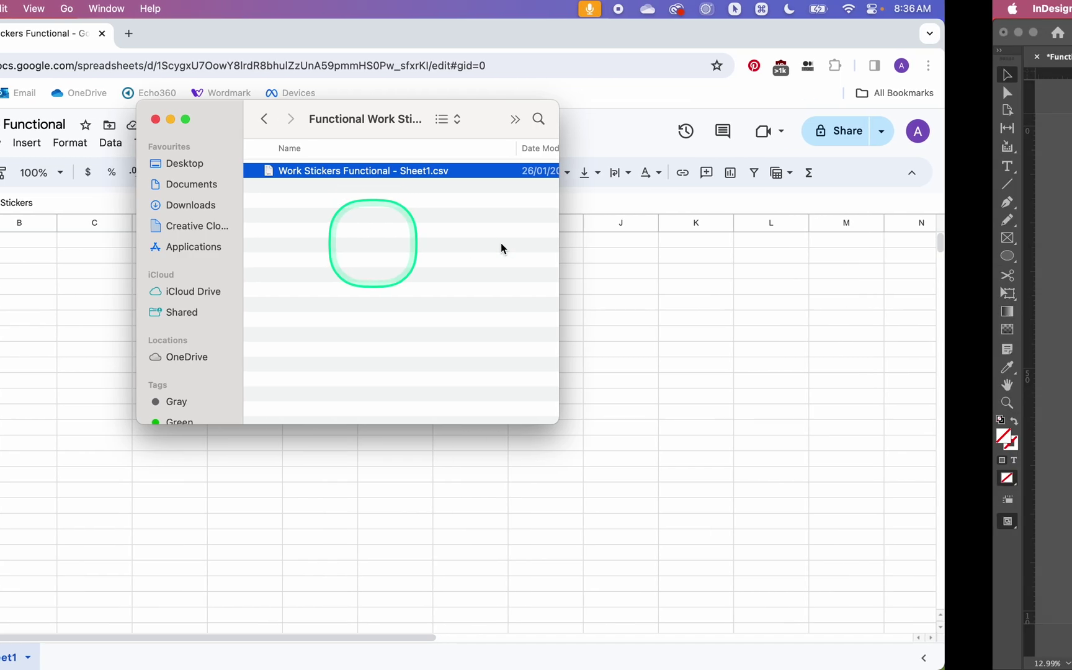
left_click_drag(376, 303, 403, 370)
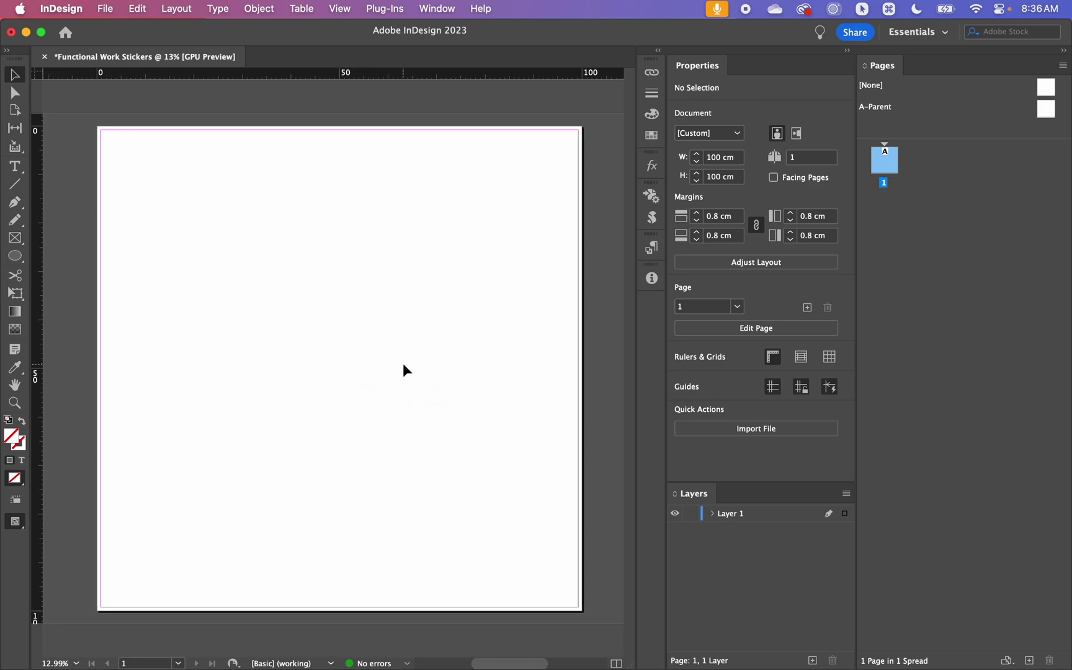
left_click(438, 8)
left_click_drag(503, 451, 736, 466)
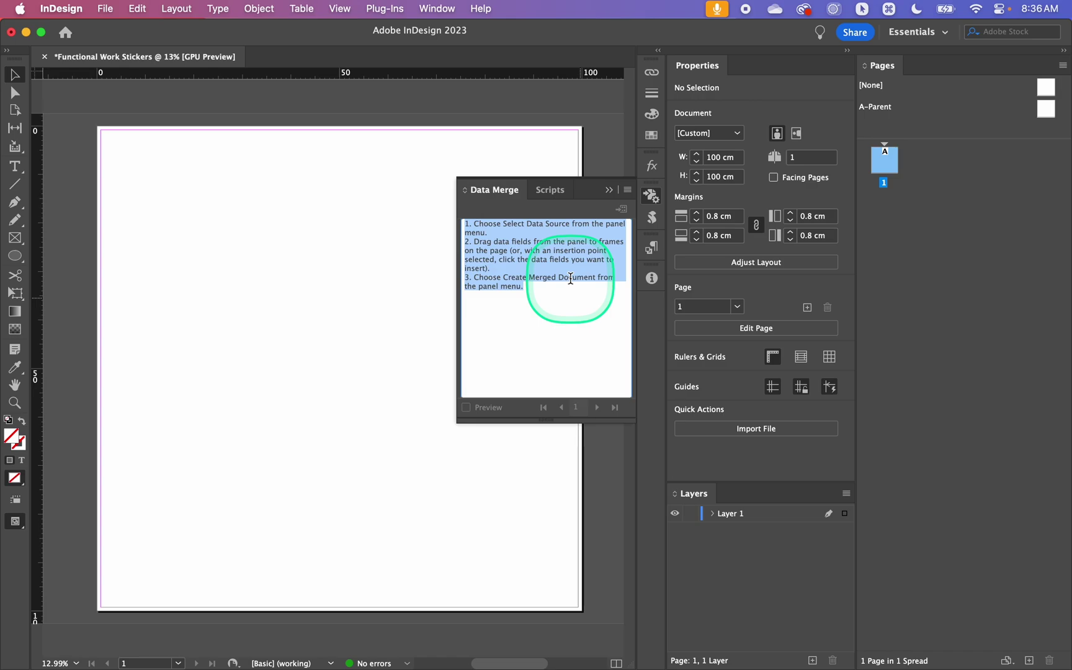
Select "Work Stickers Functional - Sheet1.csv" as the data merge source, with Show Import Options enabled.
left_click(627, 190)
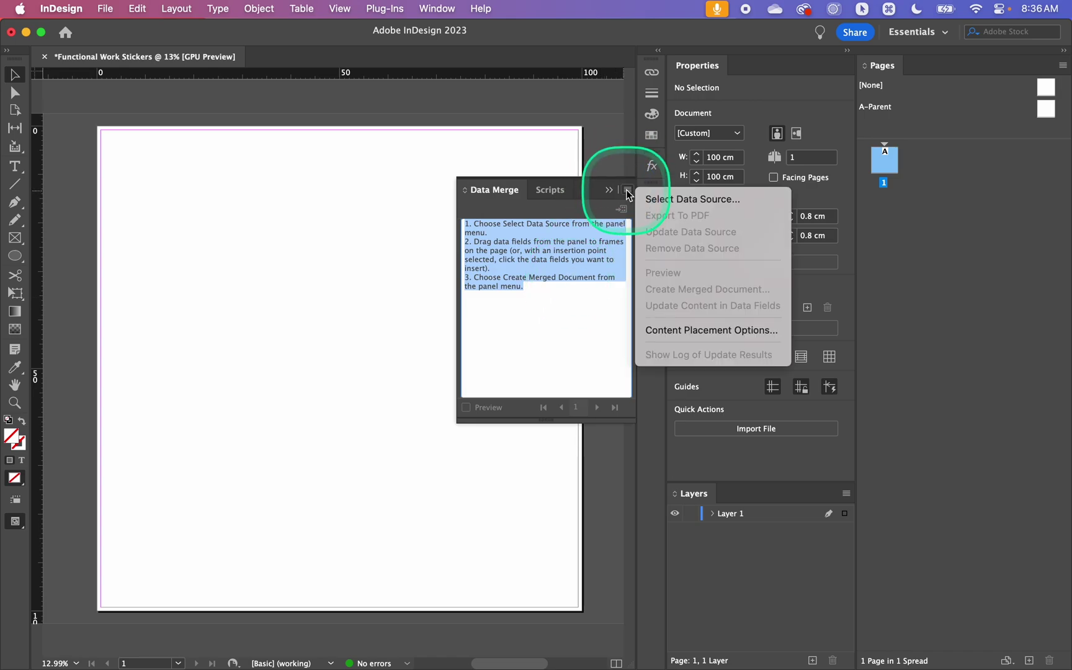
left_click(671, 199)
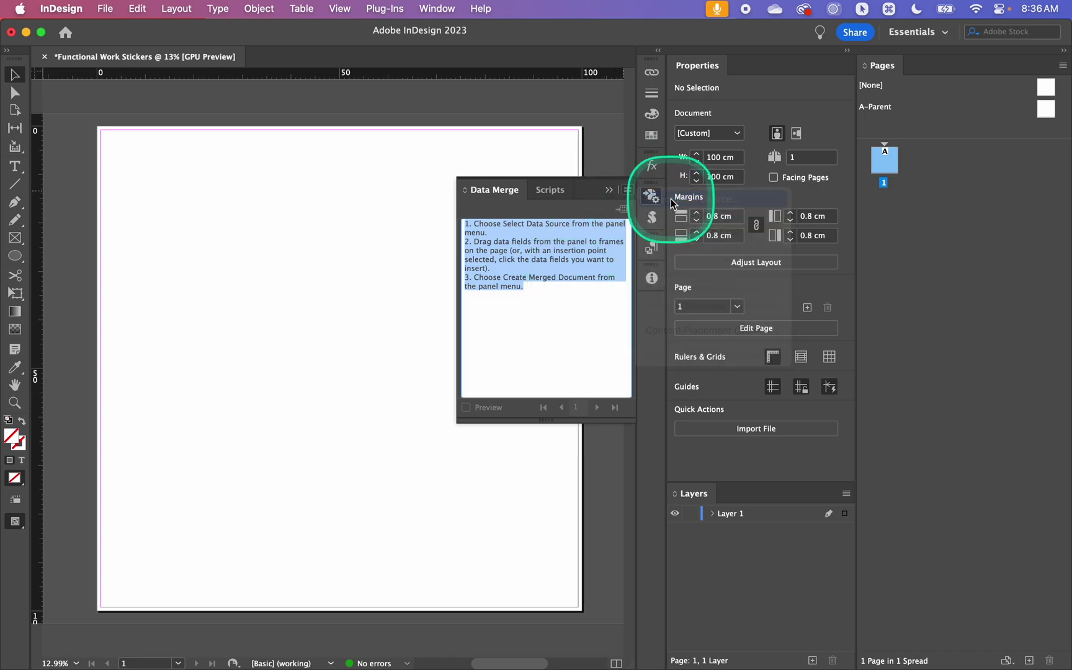
left_click(453, 198)
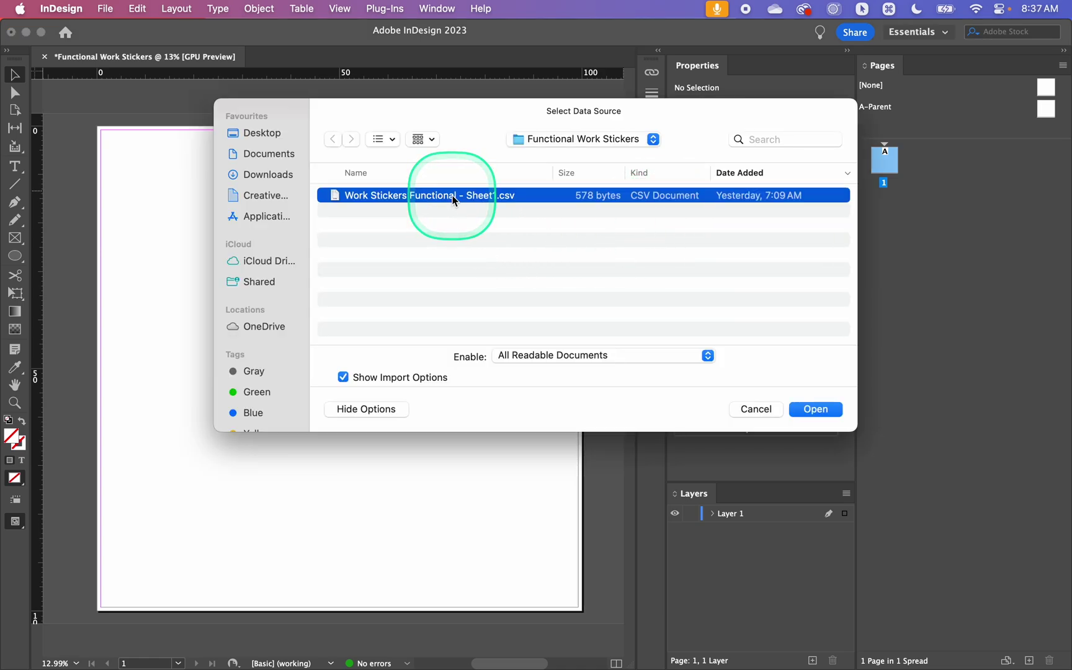
mouse_move(464, 199)
left_mouse_down()
mouse_move(436, 198)
mouse_move(550, 211)
mouse_move(691, 296)
mouse_move(522, 366)
mouse_move(718, 359)
left_mouse_up()
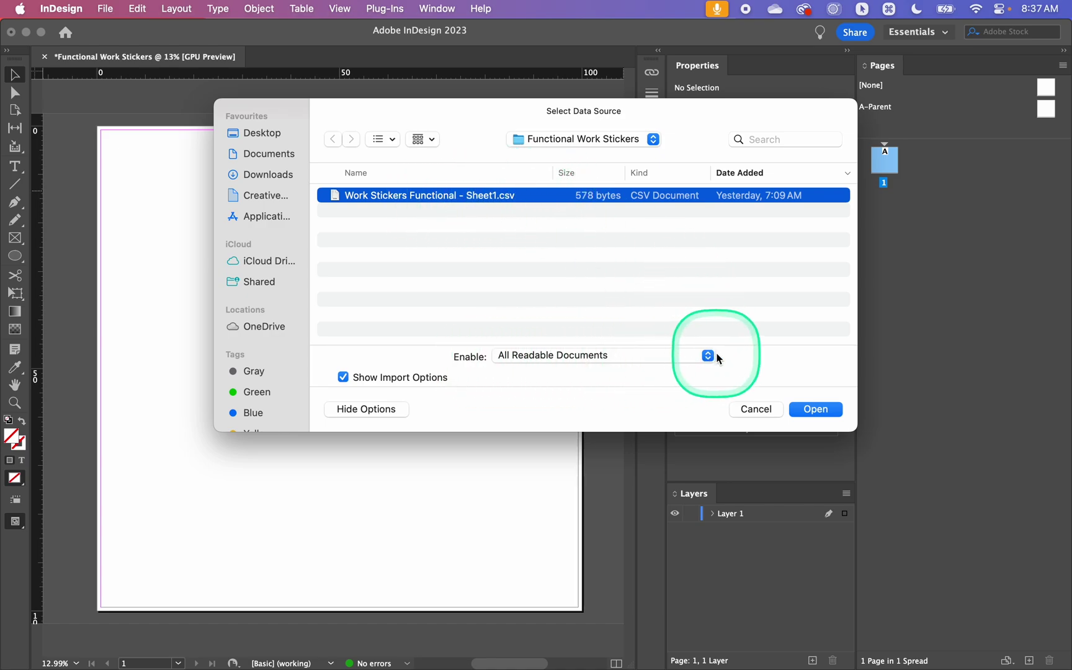
left_click(708, 356)
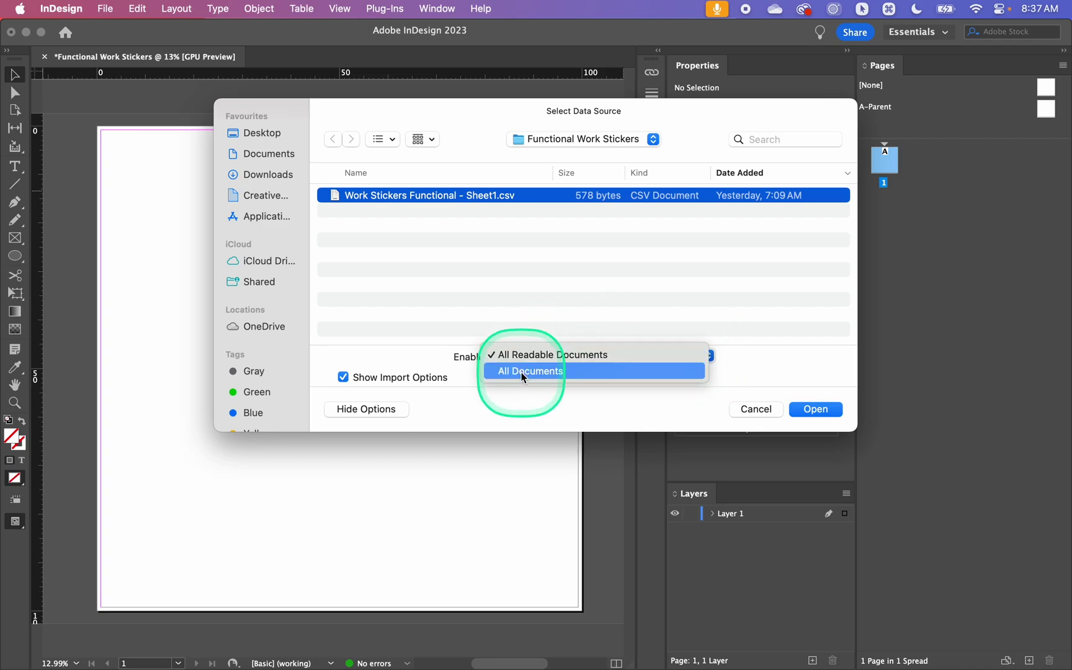
left_click(502, 393)
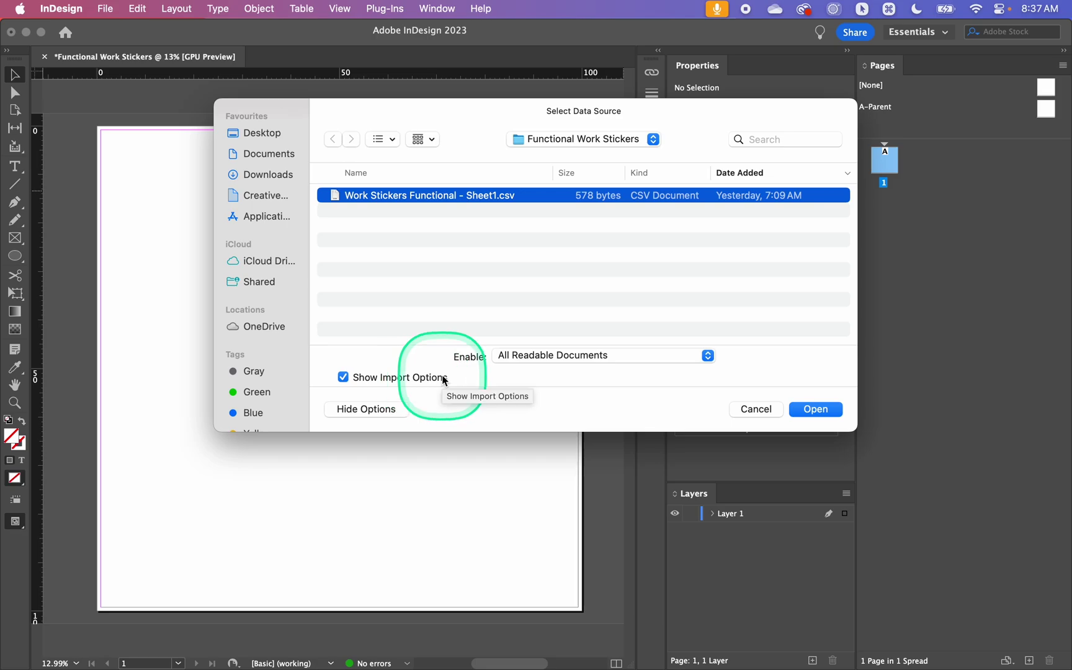
left_click(830, 410)
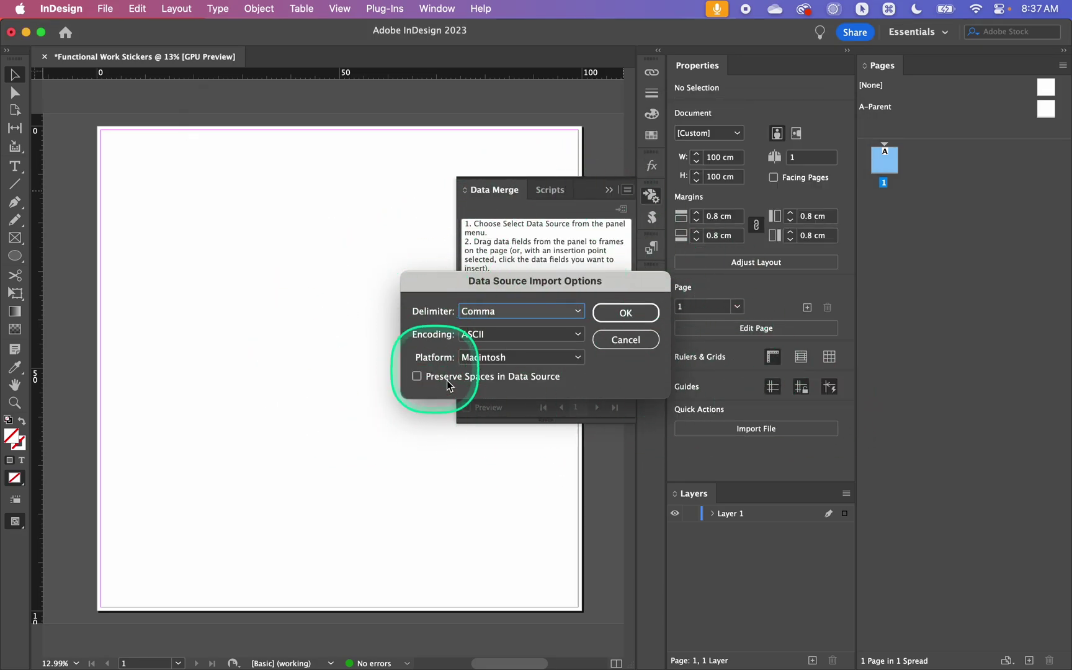
Import the data source with Comma as the delimiter, ASCII encoding and the Macintosh platform.
left_click(508, 312)
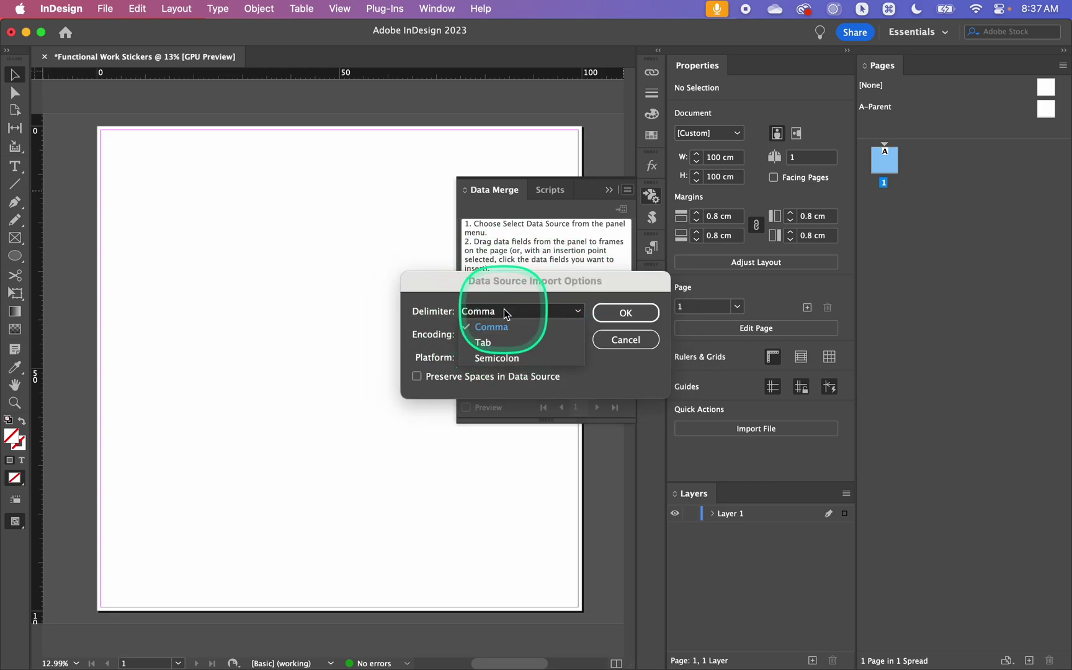
left_click(506, 312)
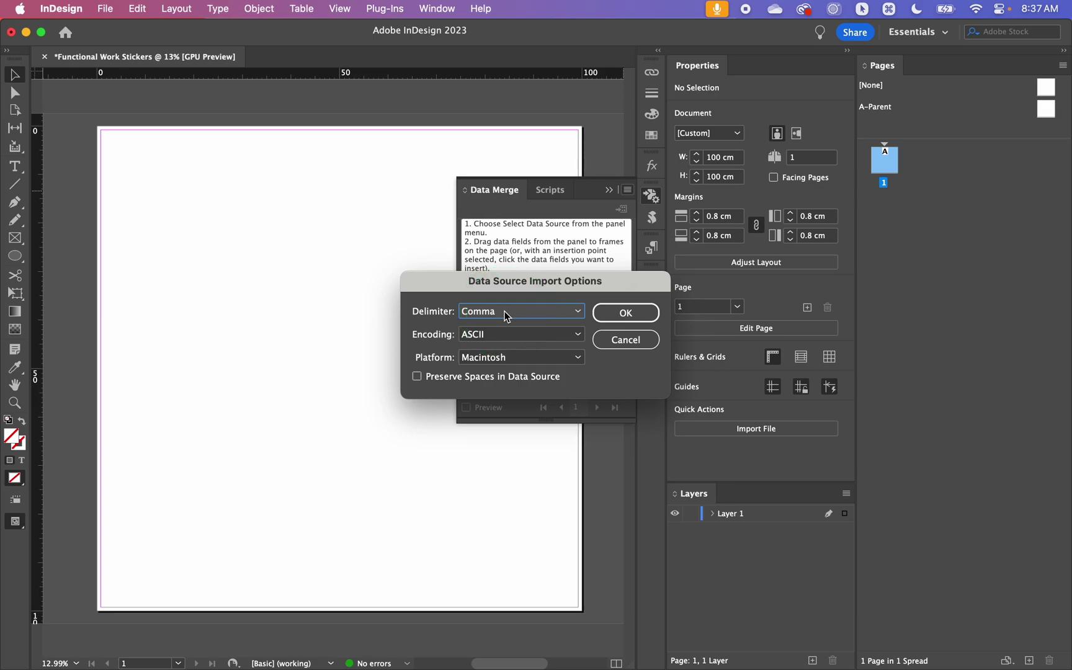
left_click(627, 313)
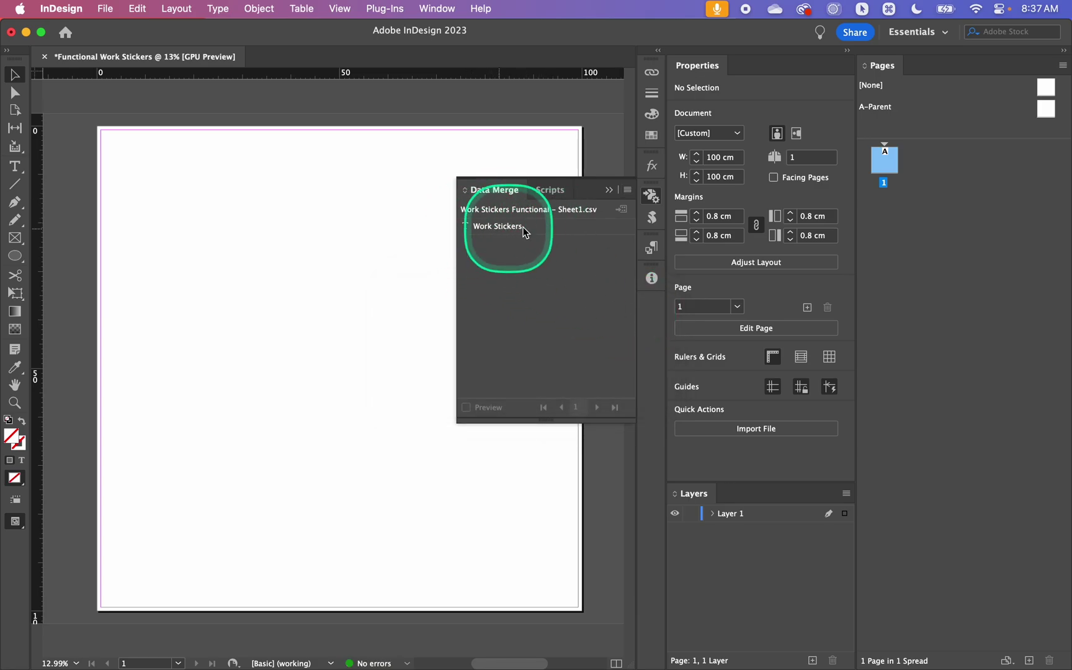
scroll(320, 310, "up", 5)
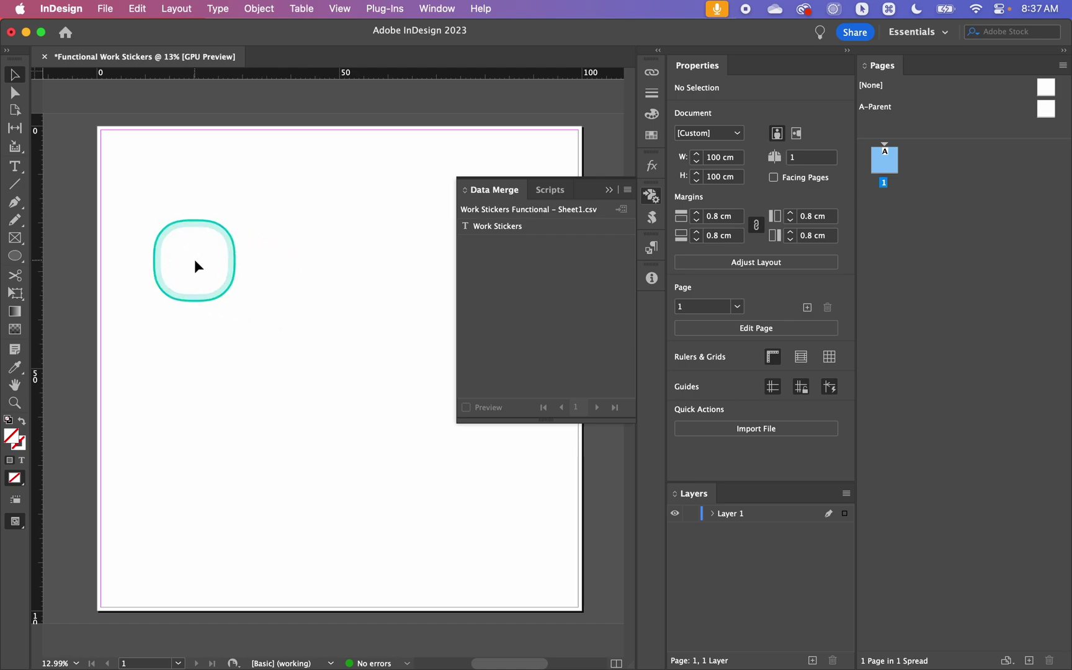
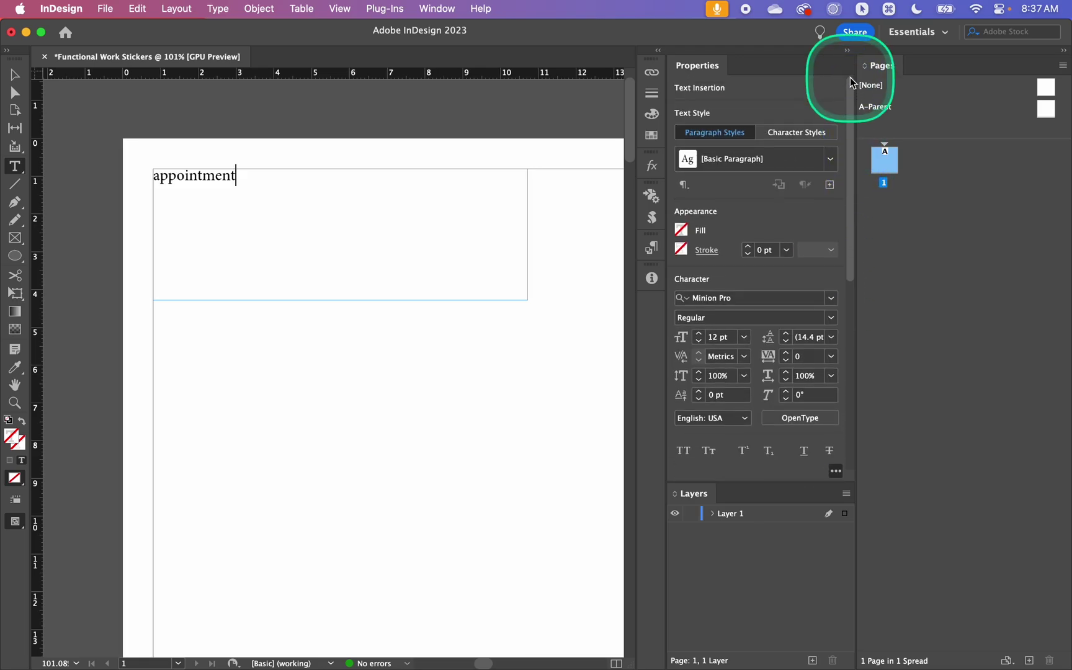
Look up the Character and Paragraph entries among the Type & Tables panels.
left_click(437, 8)
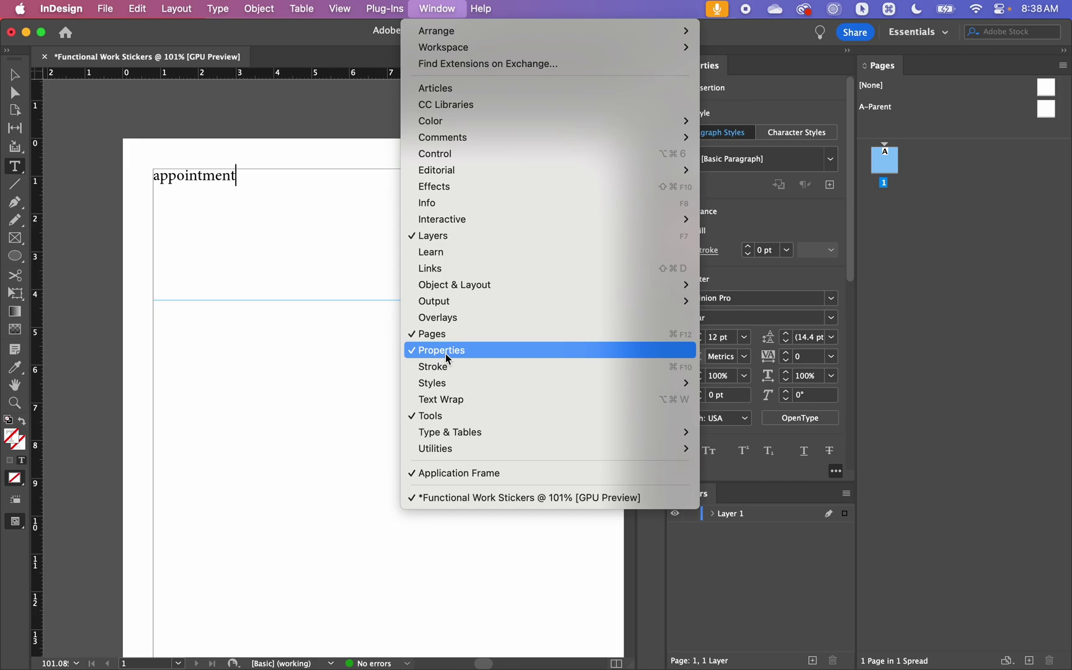
left_click_drag(458, 432, 763, 516)
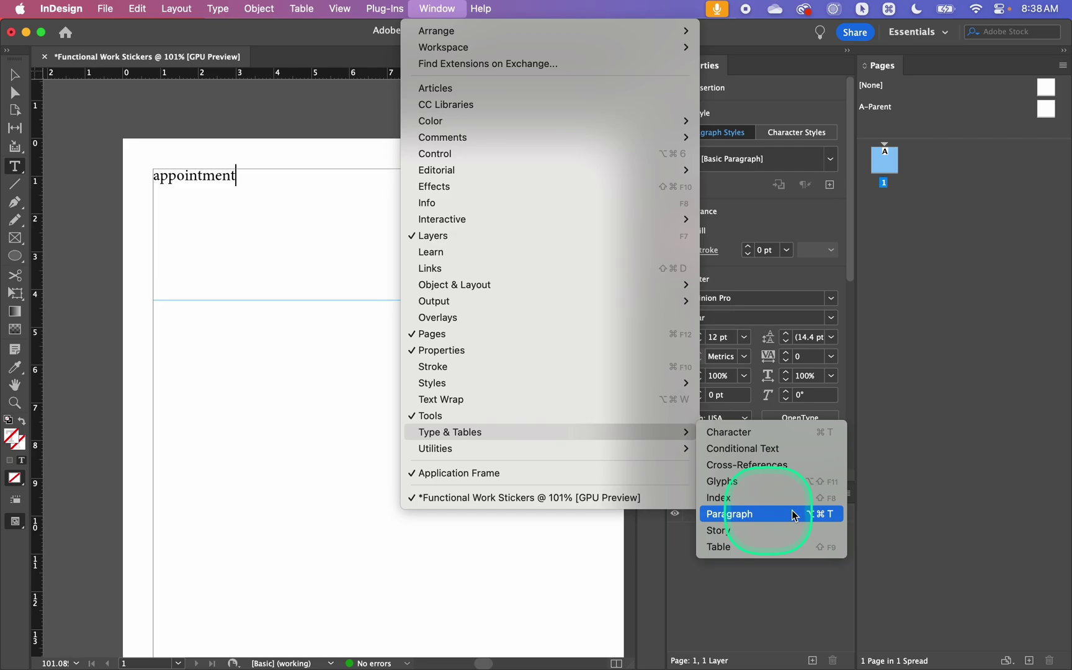
left_click_drag(767, 510, 437, 8)
left_click(242, 177)
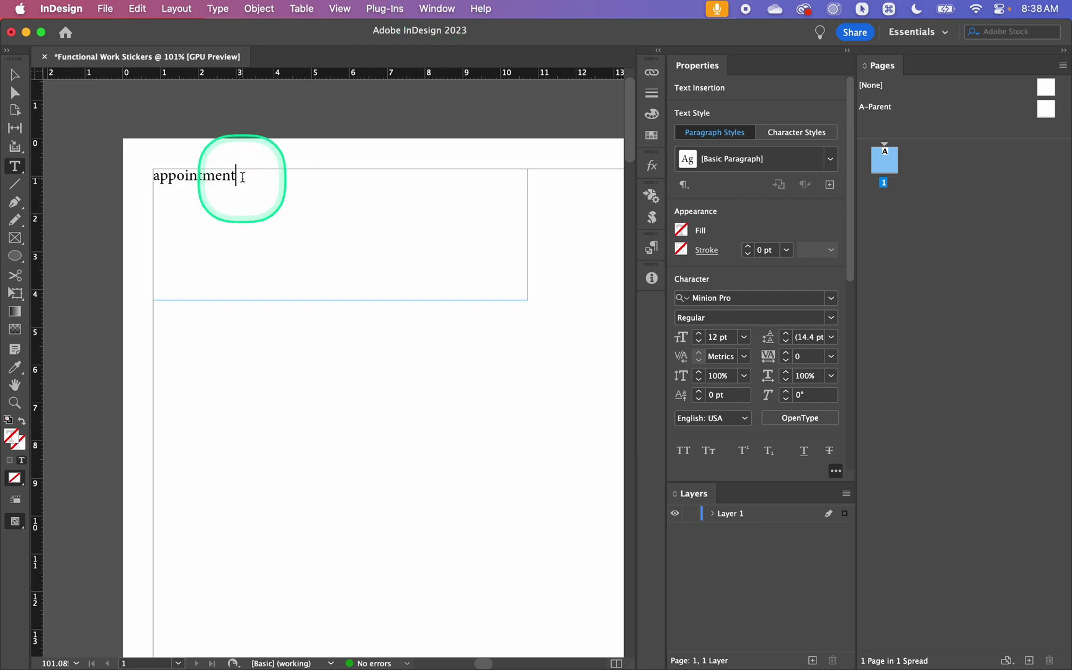
left_click(850, 184)
Set the font of the merged "appointment" text to Operetta 18 Medium.
left_click(307, 219)
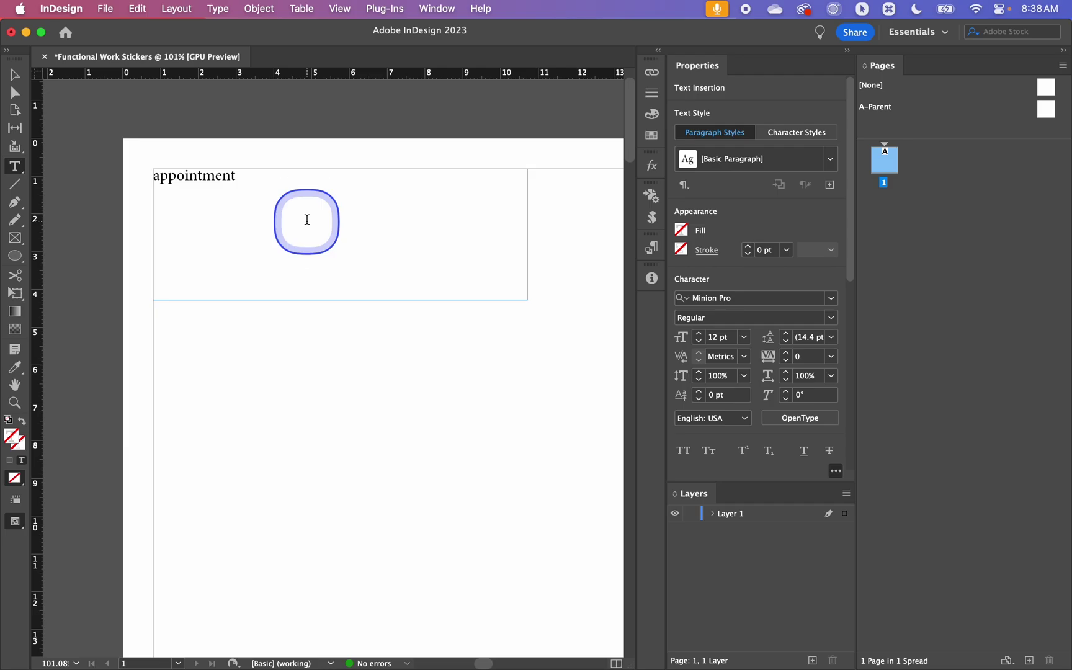
triple_click(307, 220)
left_click(761, 296)
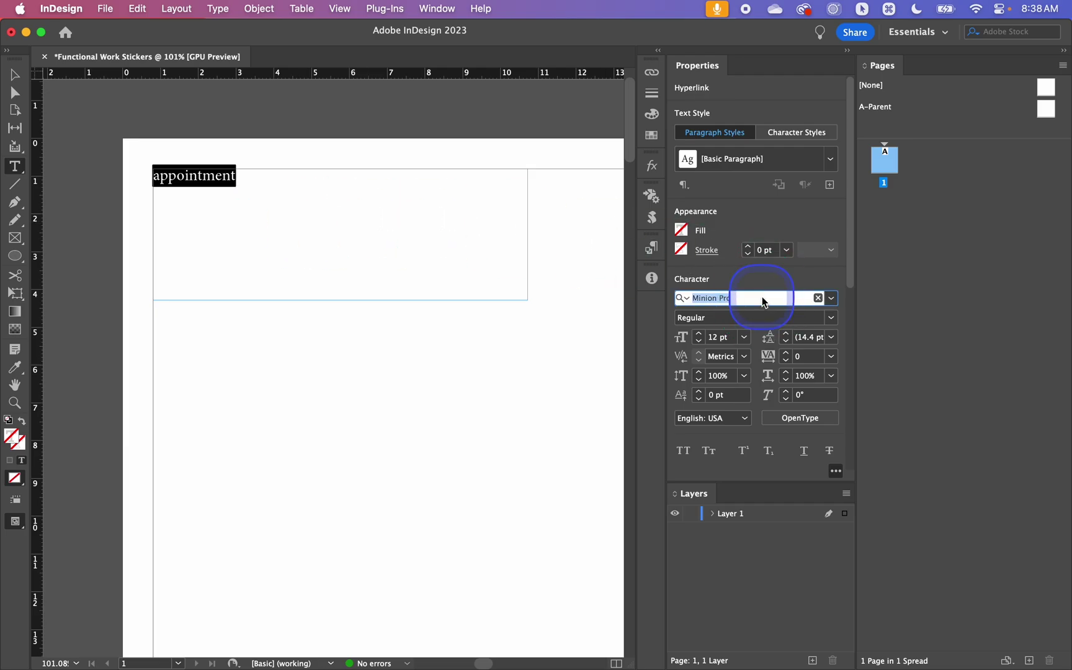
type("operett")
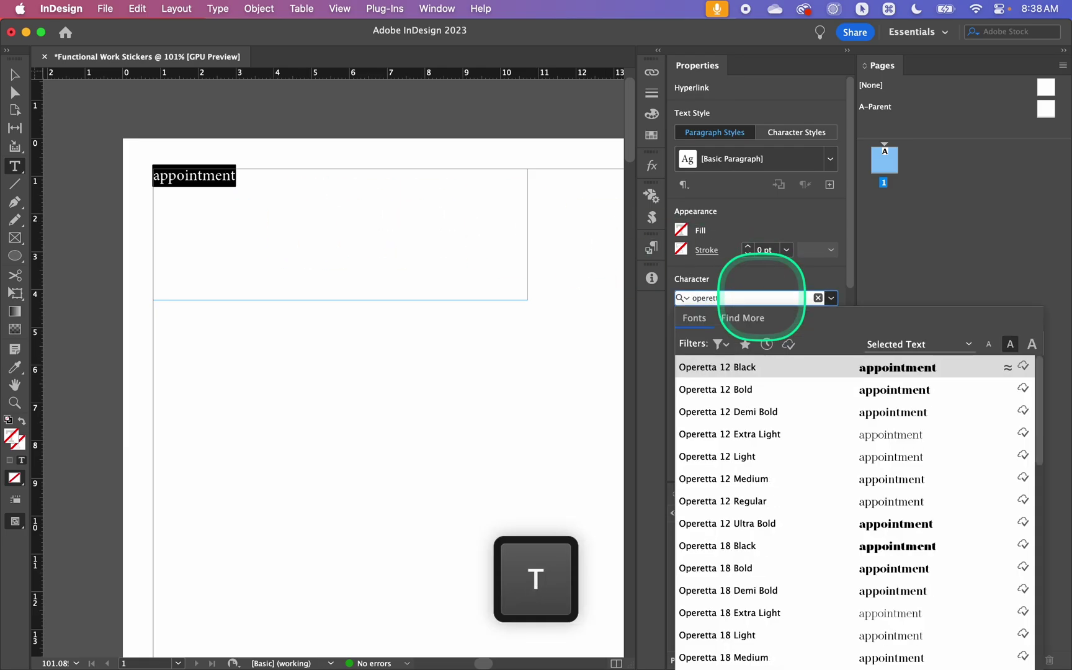
left_click(763, 657)
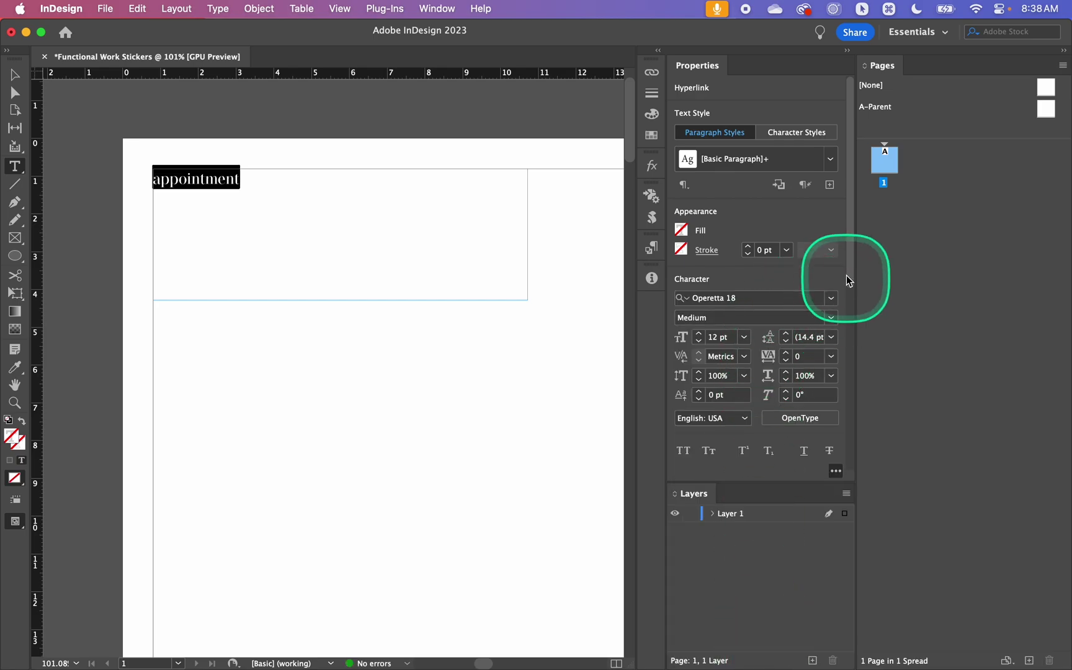
Set the font size of the "appointment" text to 50 pt and deselect it.
left_click(714, 339)
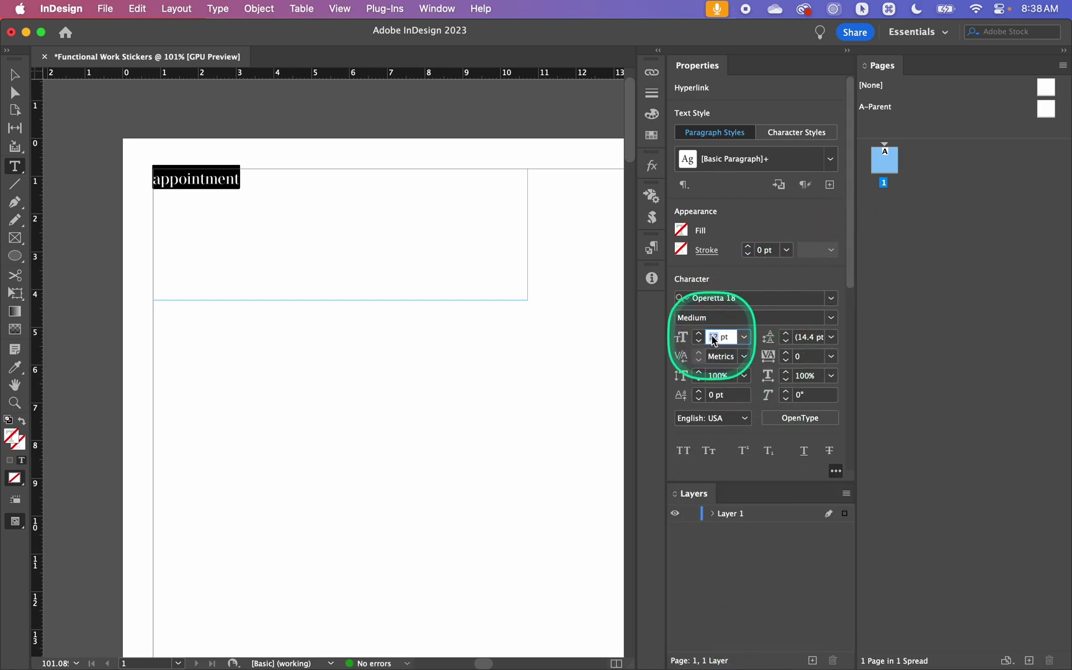
type("50")
key("Return")
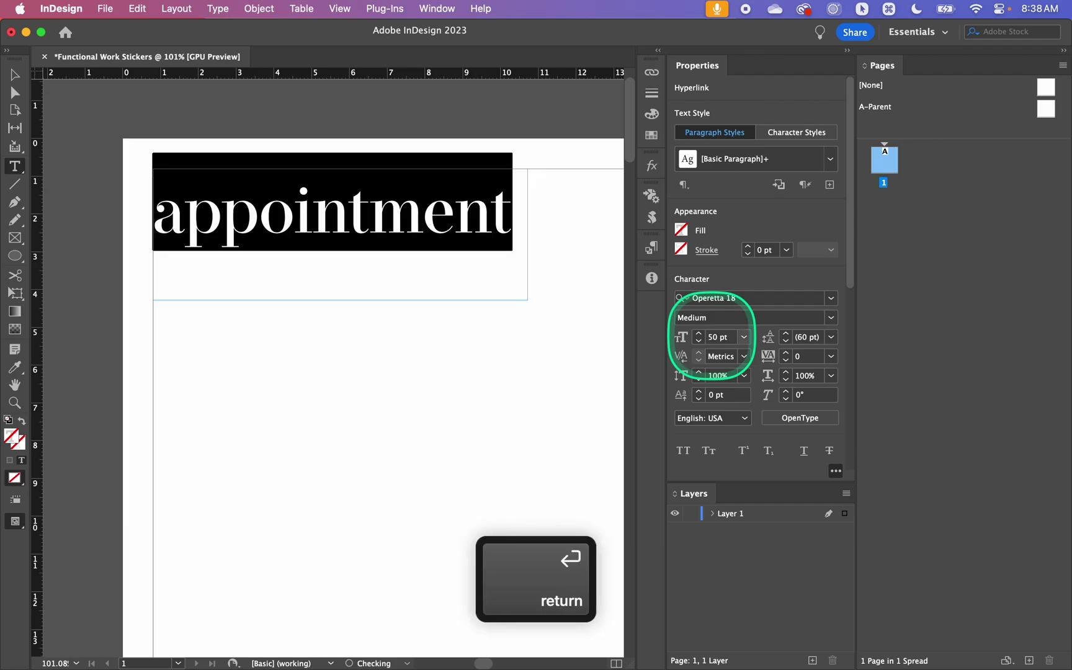
left_click(371, 216)
left_click(358, 371)
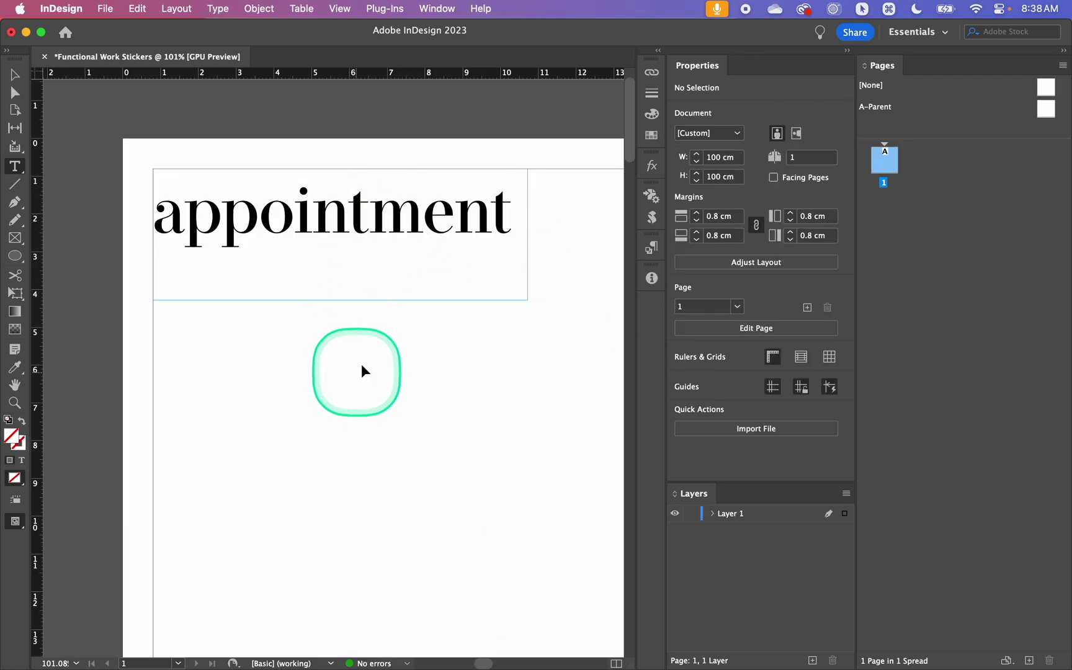
Move the "appointment" text frame away from the page margin and enlarge it to about 18.3 by 10.75 cm.
key("v")
scroll(370, 355, "down", 10)
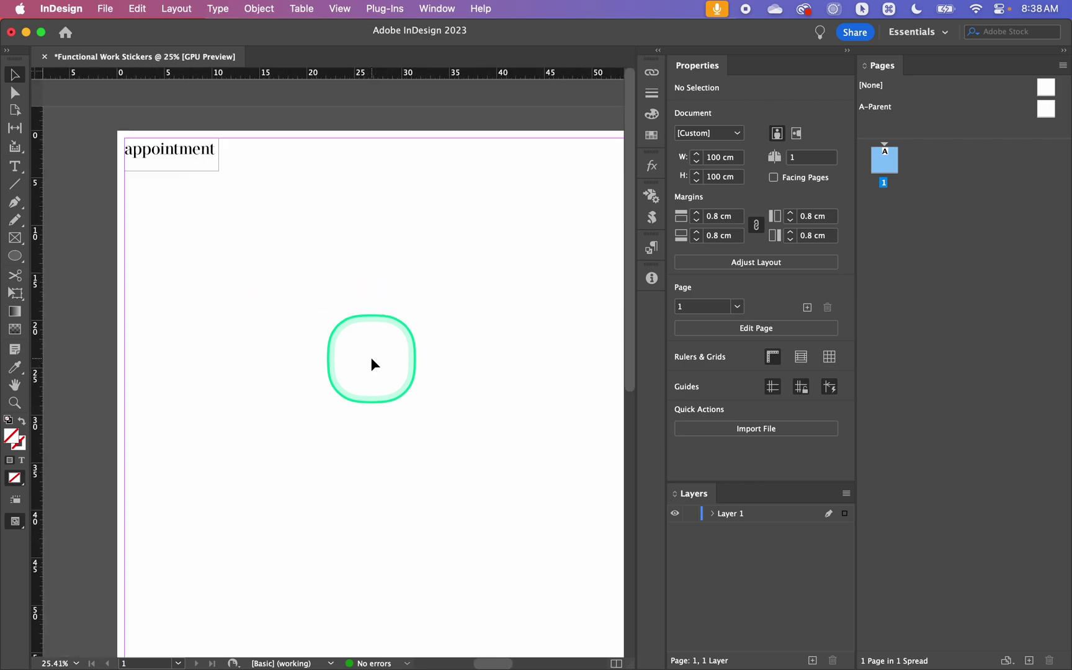
scroll(370, 358, "down", 3)
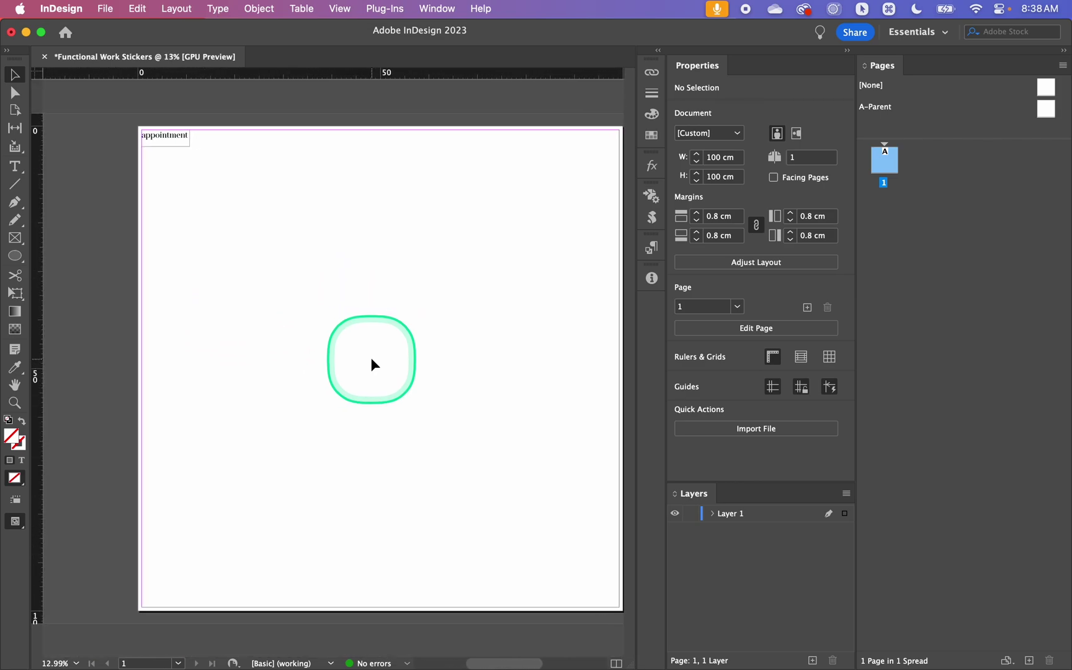
scroll(162, 149, "up", 6)
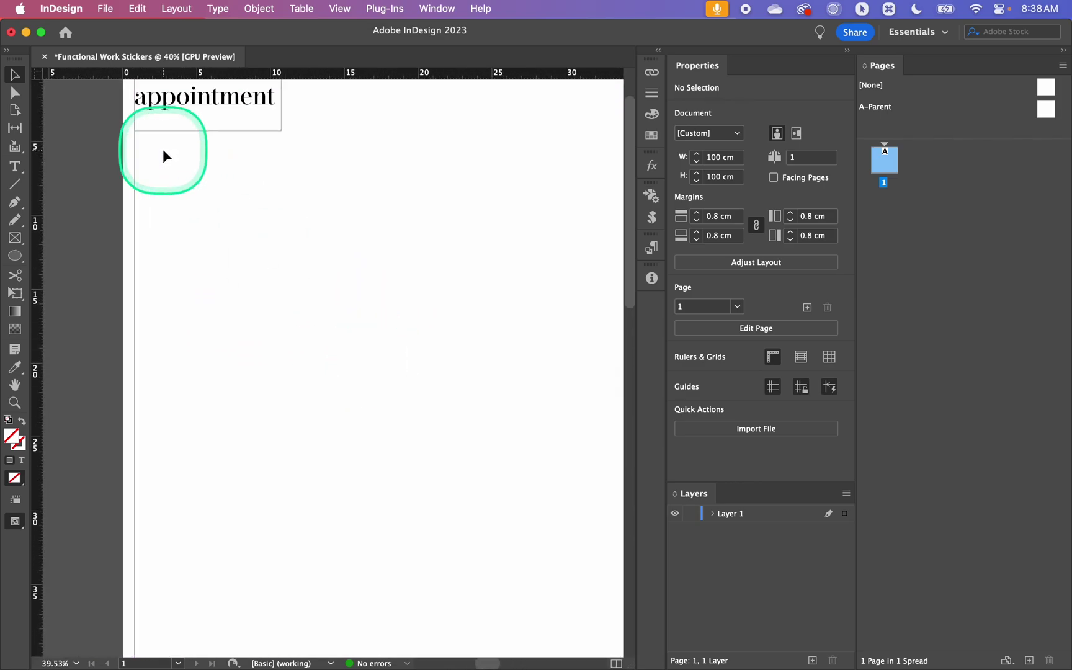
scroll(162, 149, "up", 2)
left_click(244, 200)
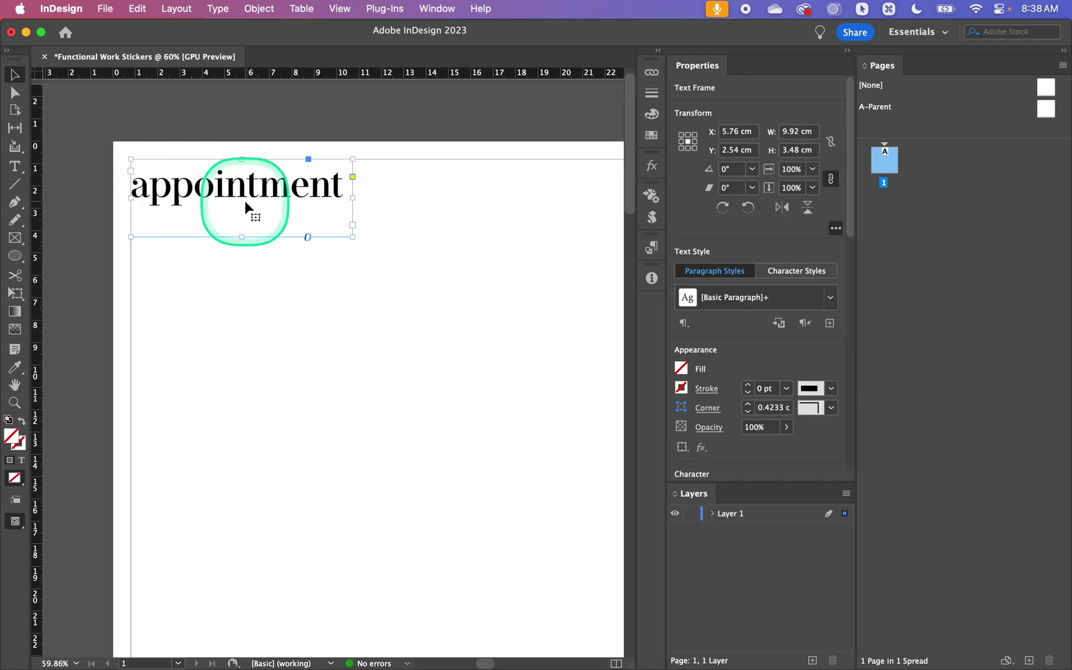
left_click_drag(244, 201, 311, 206)
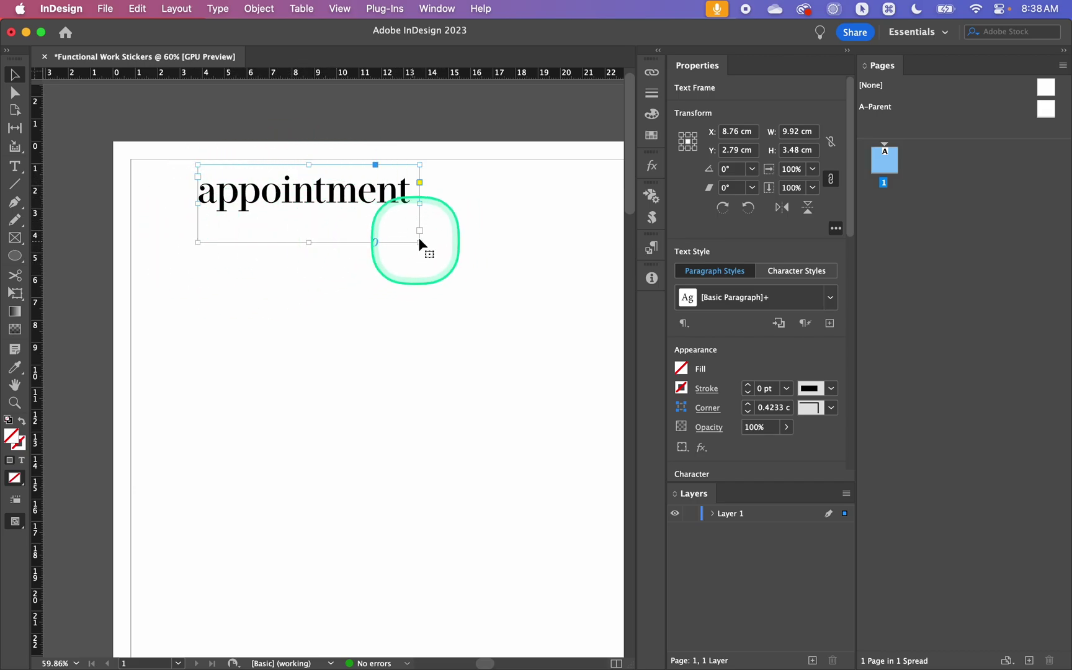
left_click_drag(420, 242, 607, 404)
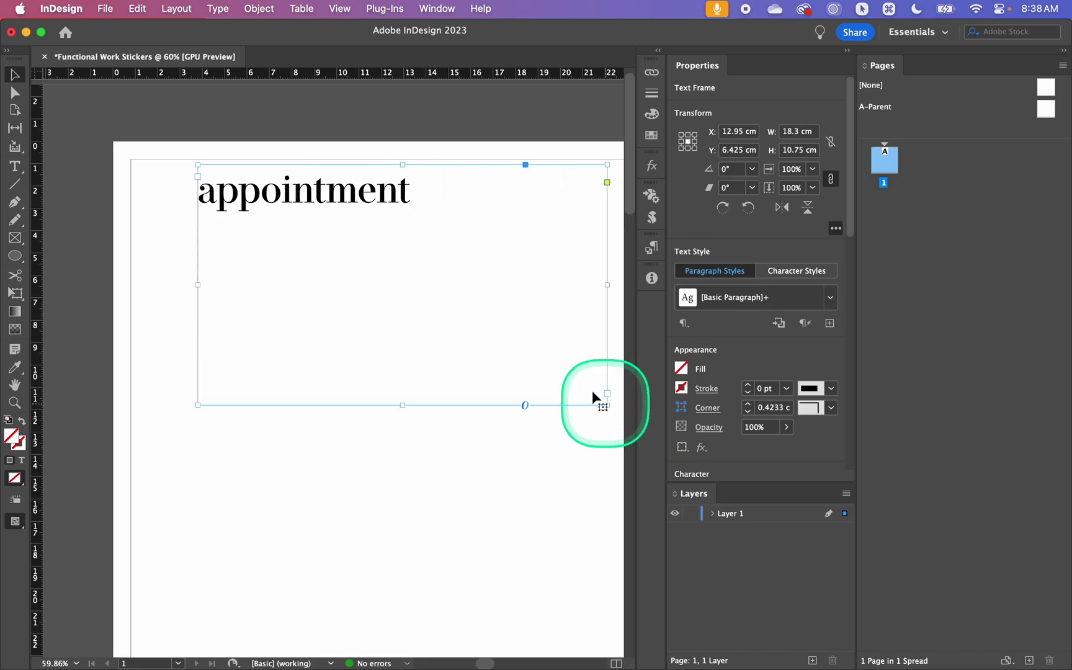
Center-align the "appointment" paragraph horizontally within its text frame.
left_click_drag(849, 177, 859, 305)
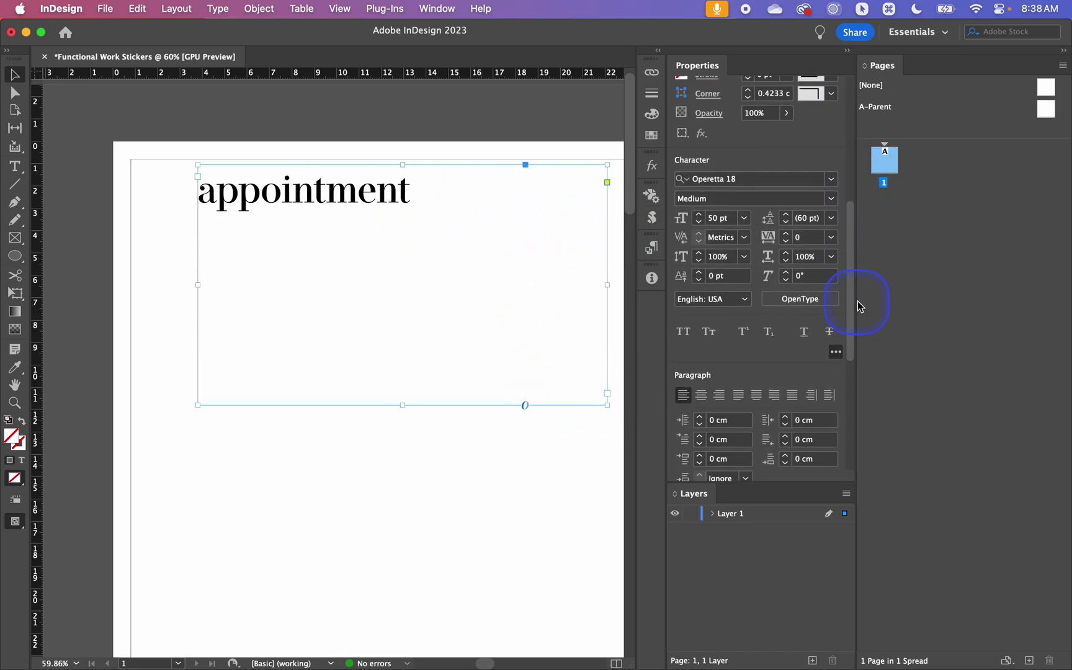
left_click(701, 395)
scroll(455, 326, "right", 3)
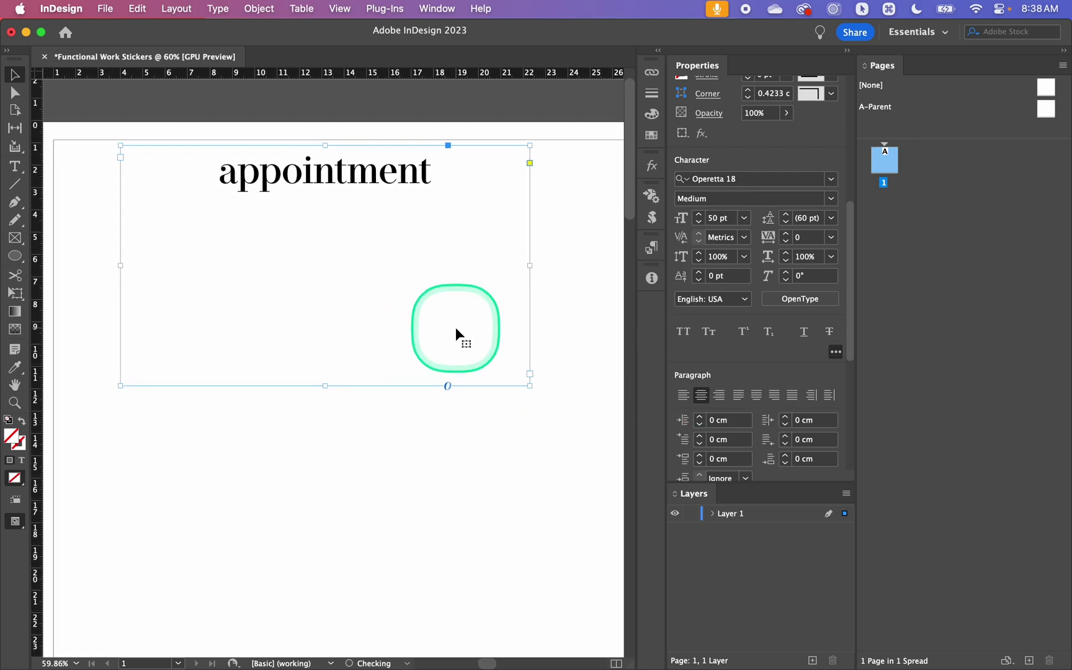
scroll(455, 326, "right", 2)
scroll(455, 326, "down", 1)
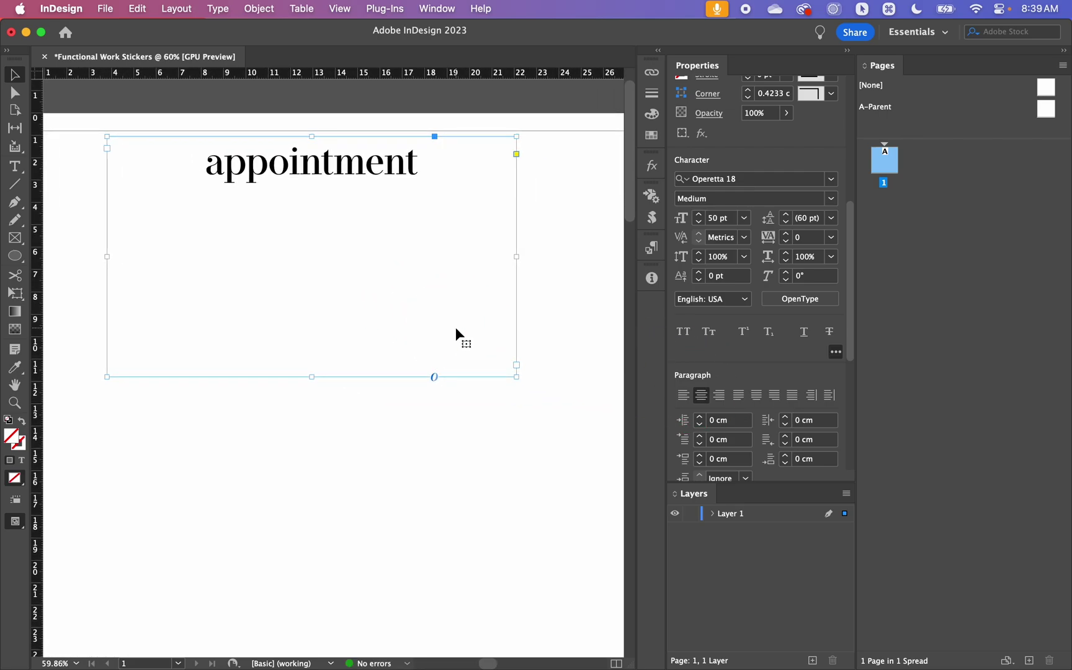
Set the text frame's top and bottom inset spacing to 1 cm each in Text Frame Options.
key("super+b")
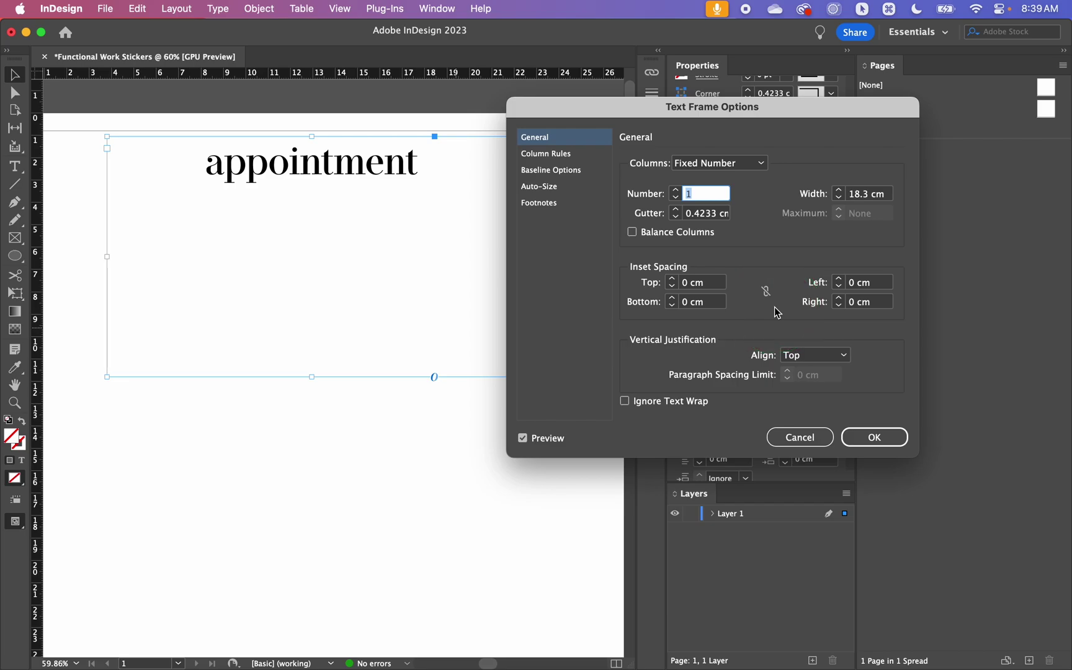
left_click(688, 286)
key("BackSpace")
type("1")
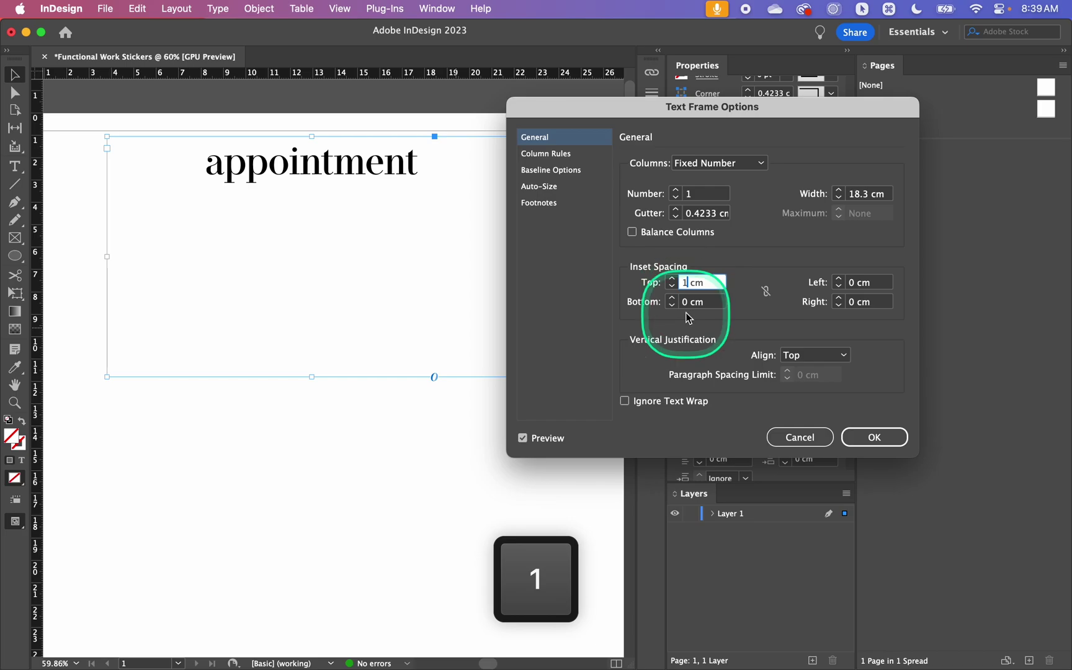
left_click(690, 304)
type("1")
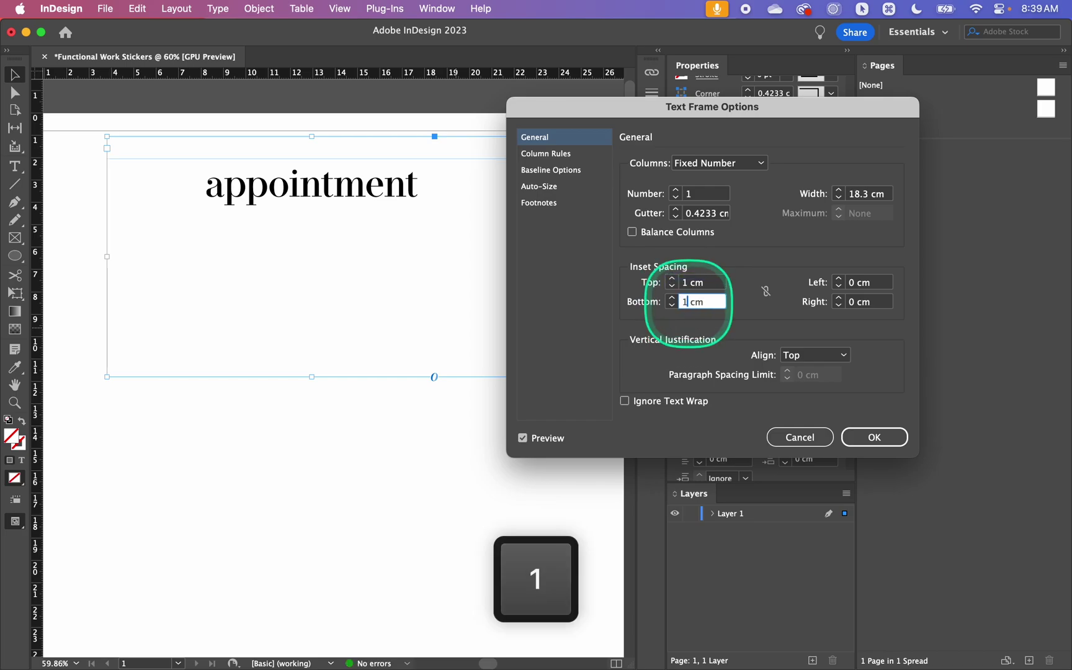
Set the text frame's left and right inset spacing to 3 cm each.
left_click(870, 282)
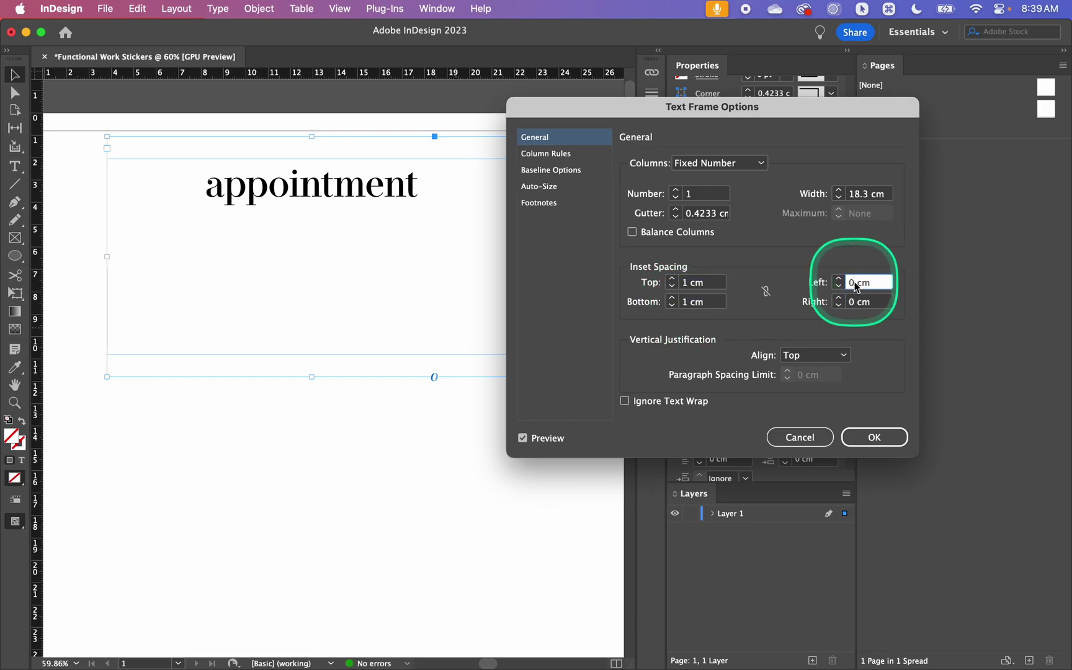
type("3")
left_click(856, 304)
key("BackSpace")
type("3")
left_click(876, 282)
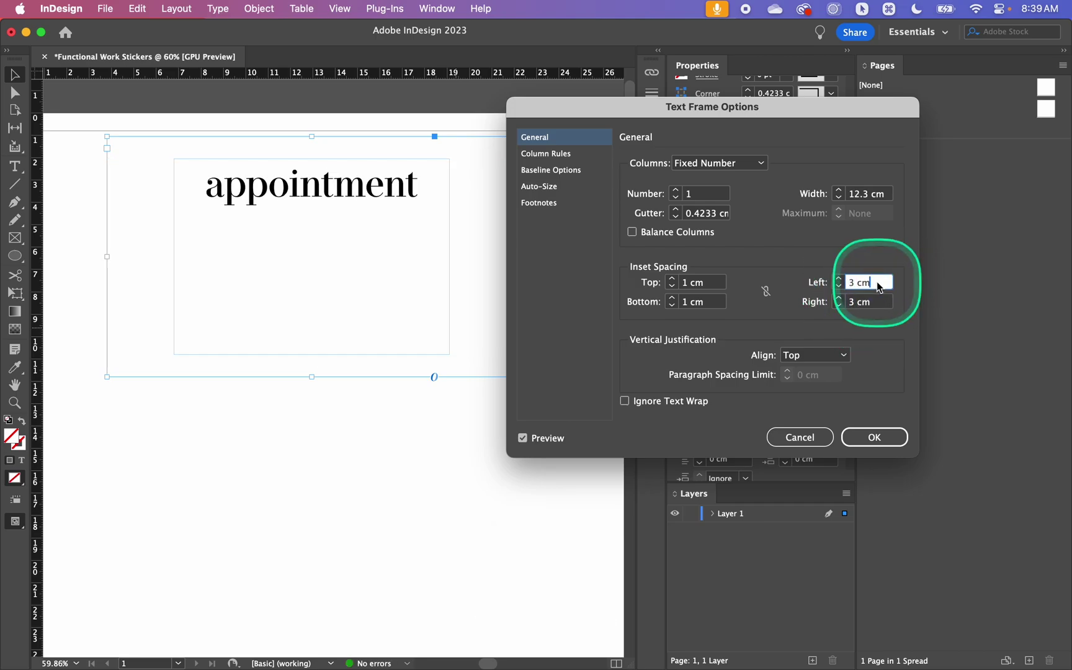
key("XF86MonBrightnessUp")
key("XF86MonBrightnessUp")
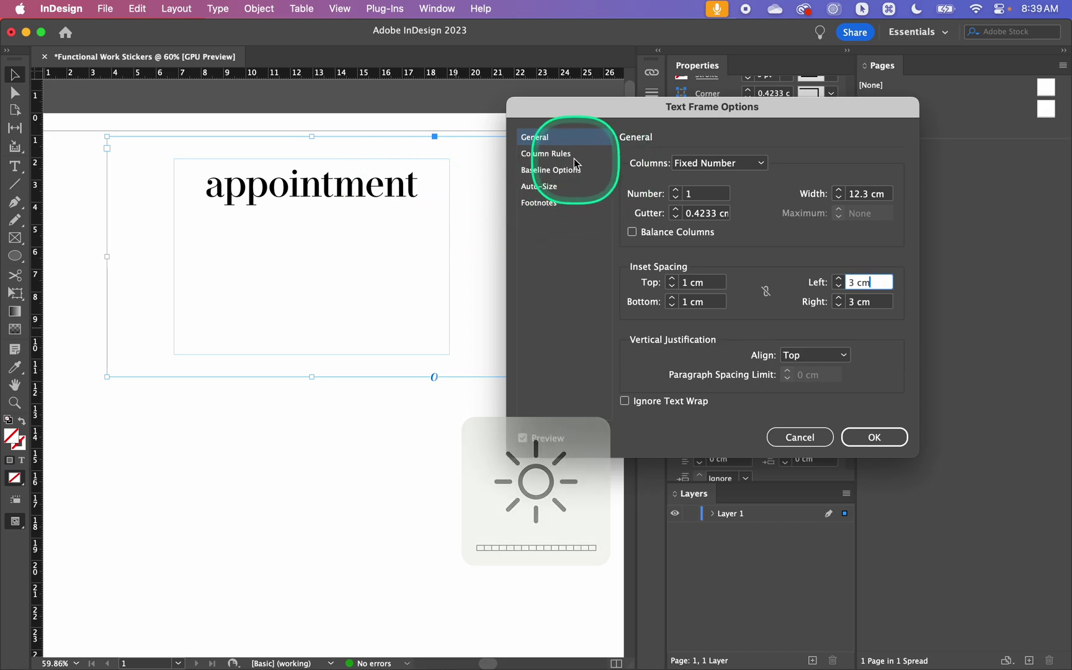
Set the frame's vertical justification to Center and keep the first baseline offset at Ascent.
left_click(831, 357)
left_click(816, 387)
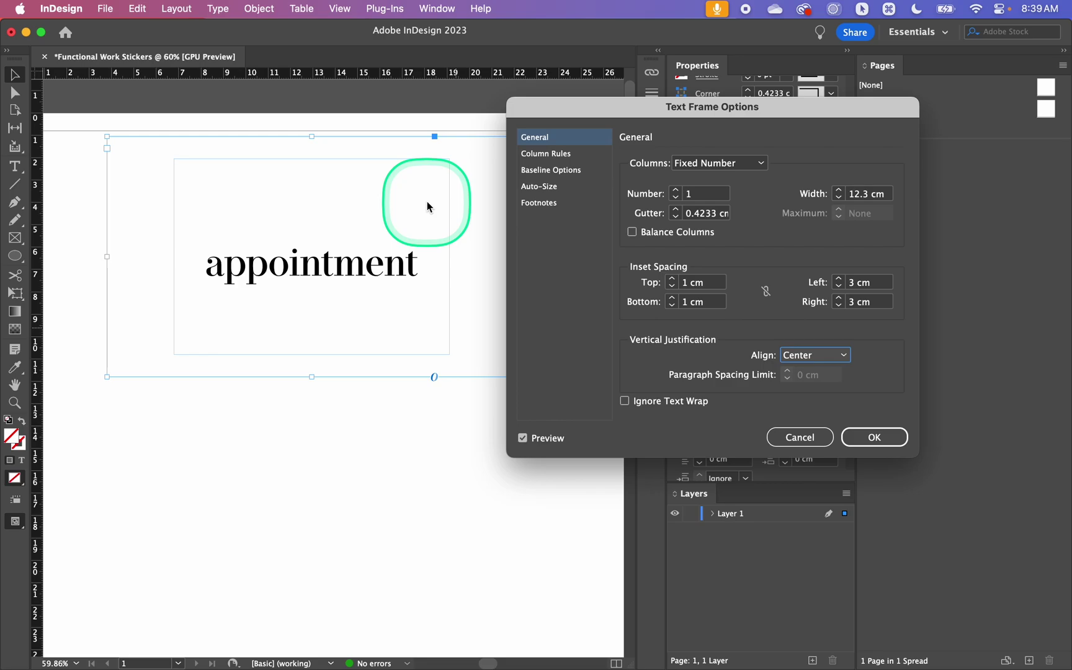
left_click(555, 170)
left_click(722, 178)
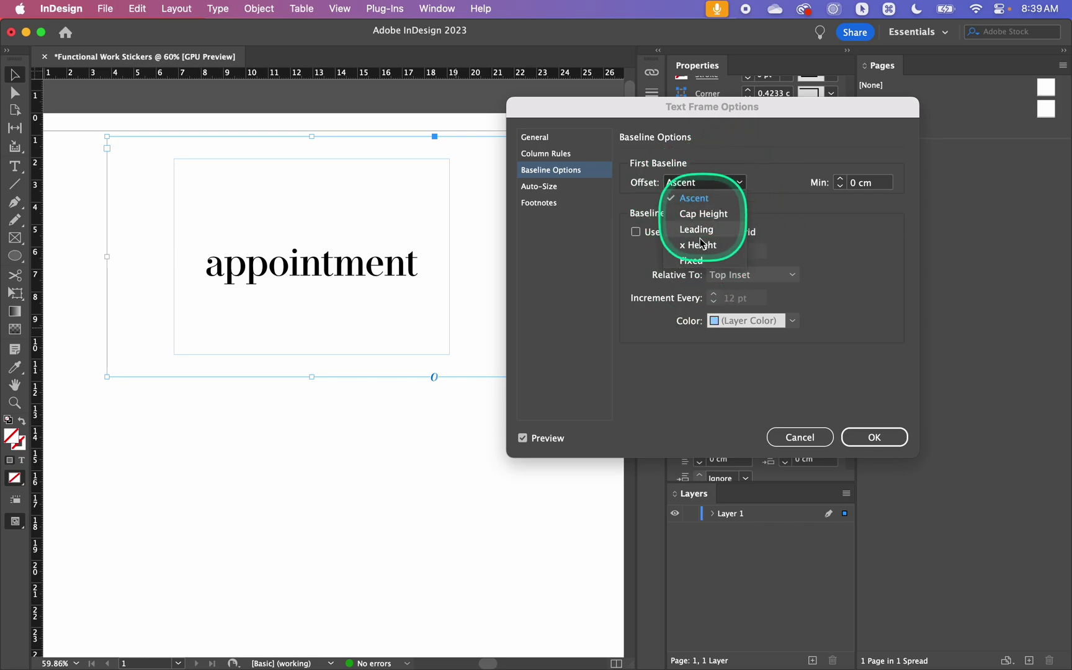
left_click(713, 187)
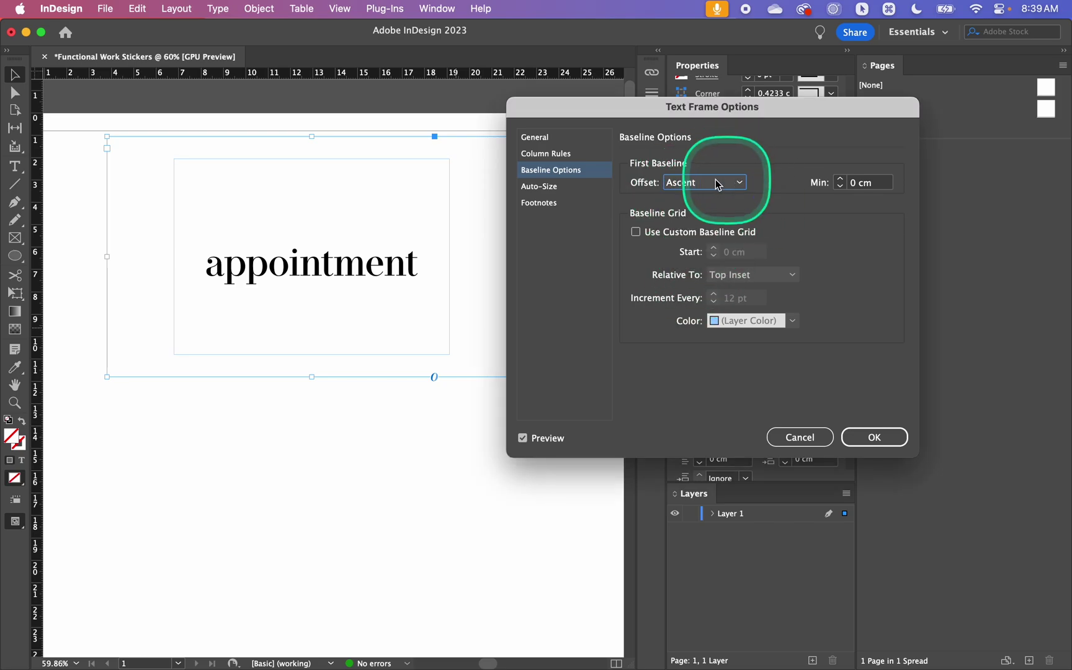
Auto-size the text frame by Width Only from its center with No Line Breaks enabled, and apply the frame options.
left_click(535, 188)
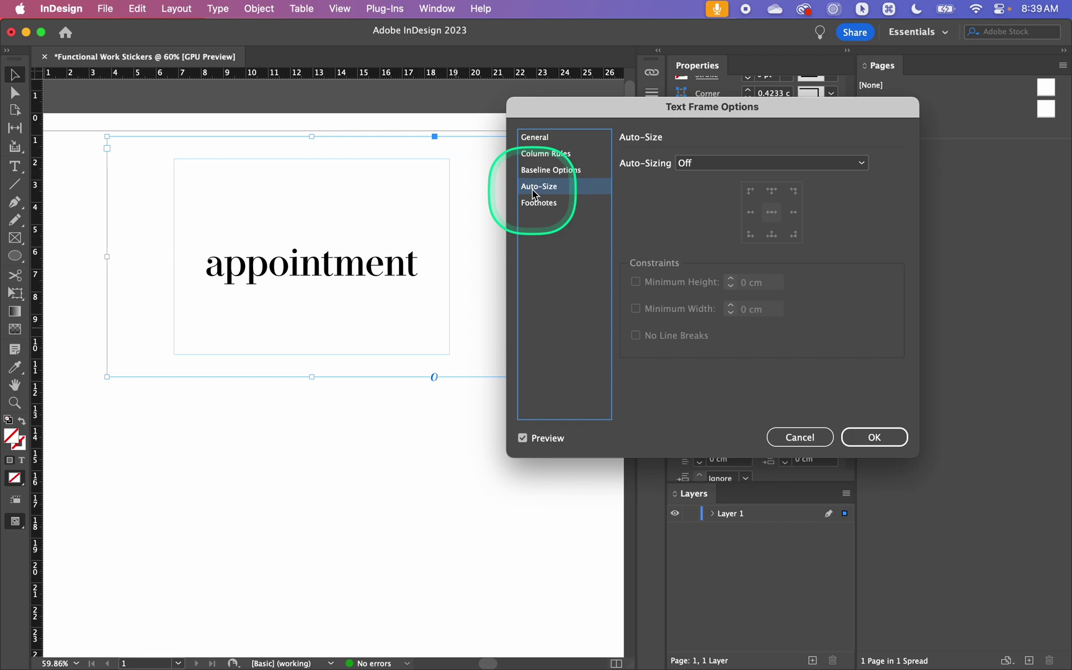
left_click(715, 163)
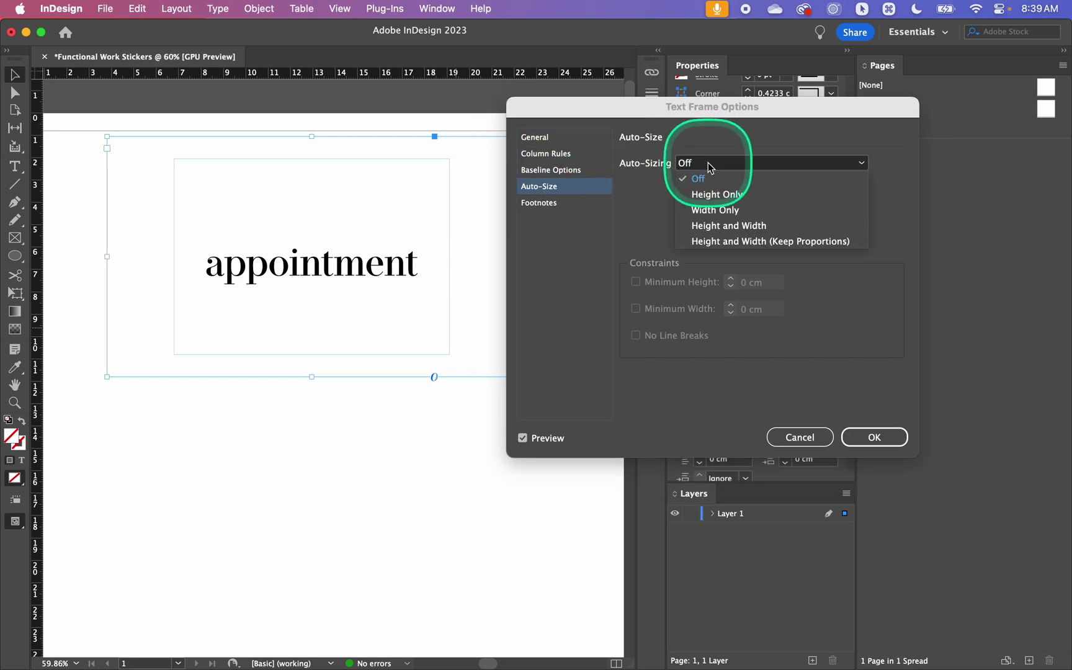
left_click(717, 209)
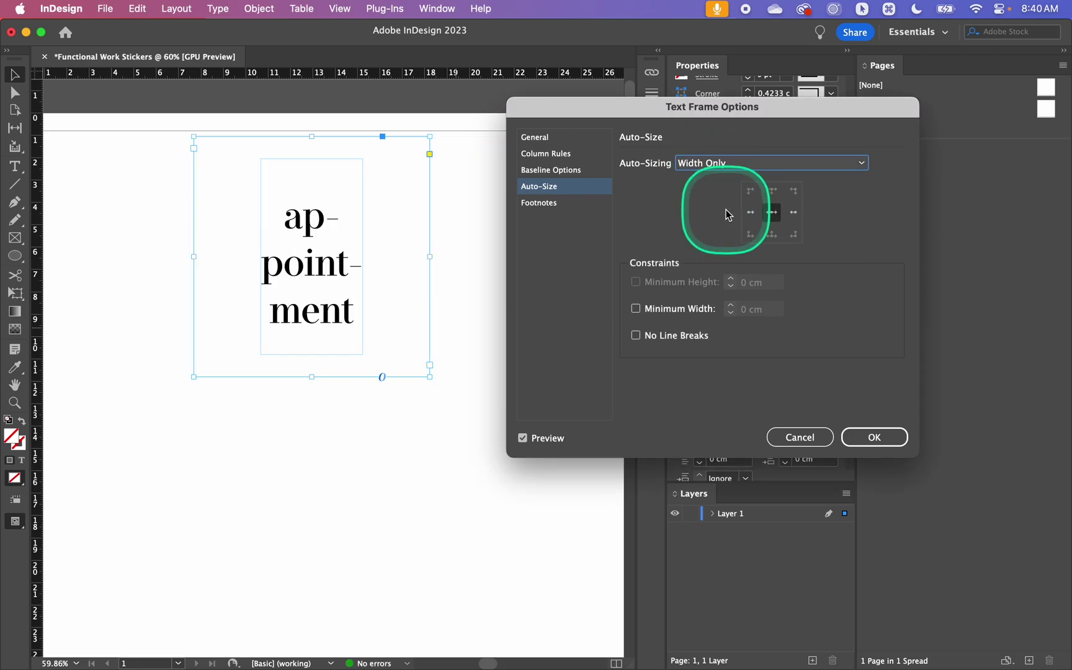
left_click(636, 336)
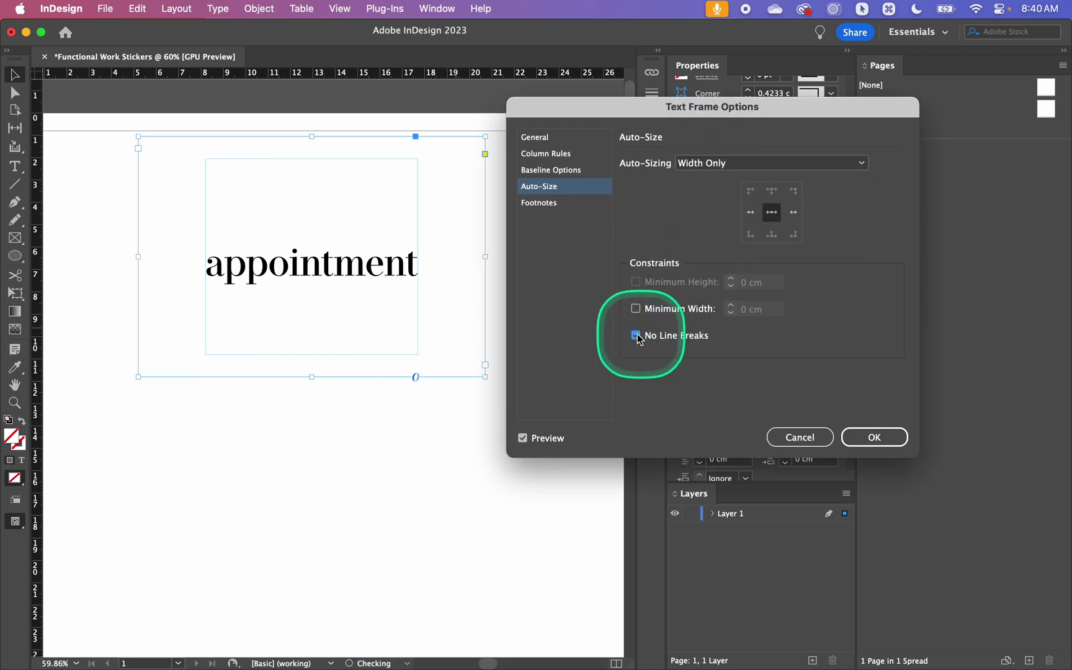
left_click(893, 438)
Turn off hyphenation for the "appointment" text in the expanded paragraph options.
left_click_drag(850, 226, 831, 310)
left_click(708, 306)
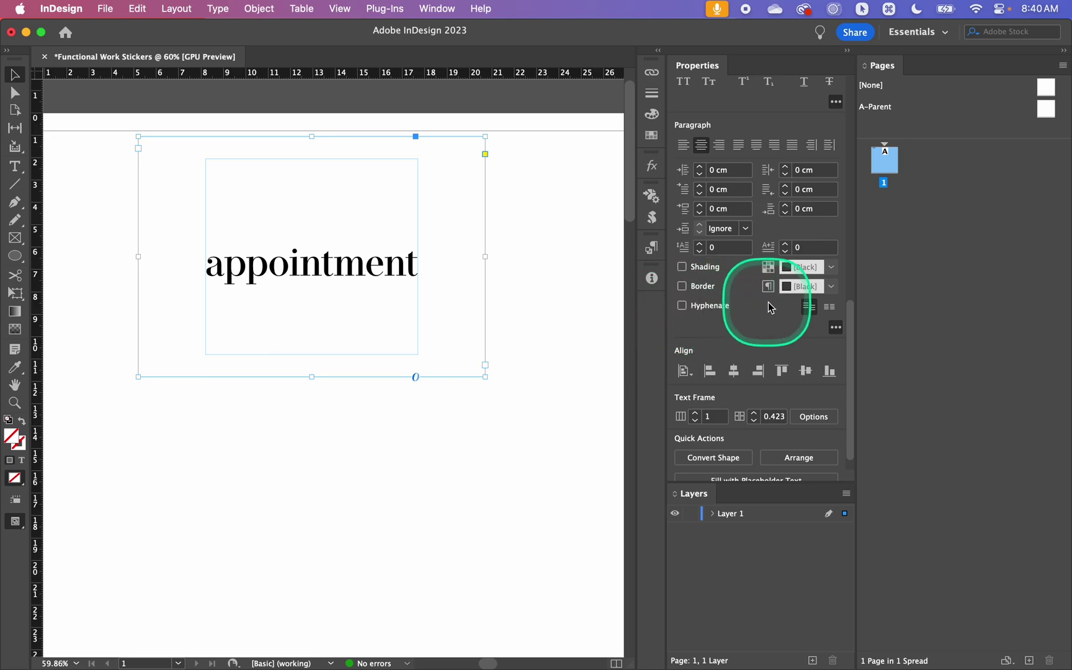
mouse_move(852, 312)
left_mouse_down()
mouse_move(853, 236)
mouse_move(852, 304)
left_mouse_up()
left_click(835, 351)
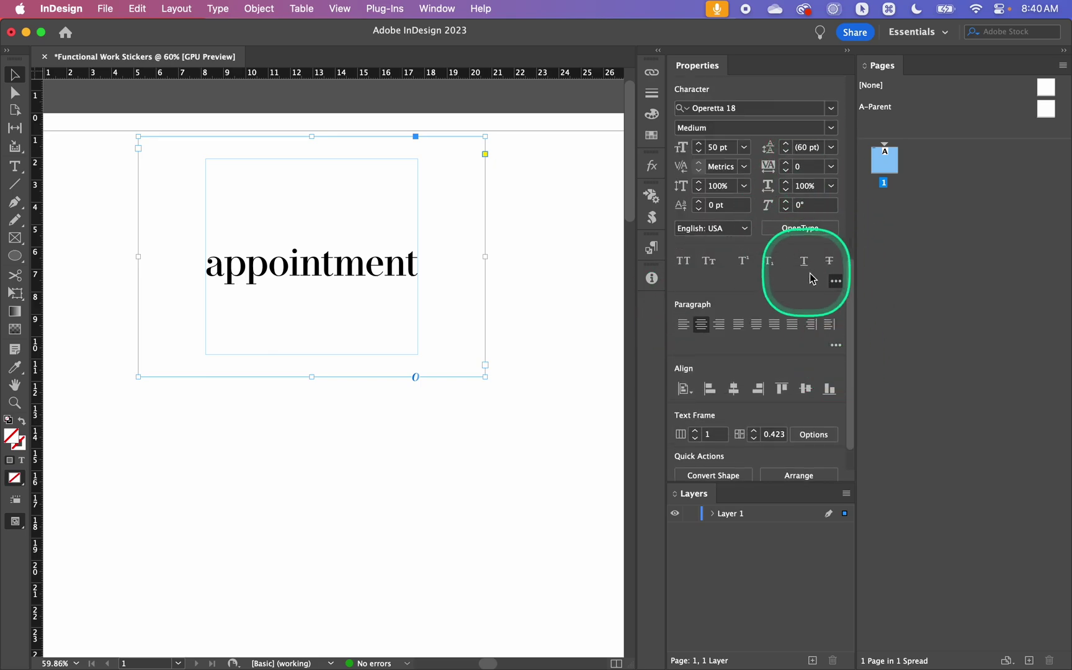
left_click(836, 349)
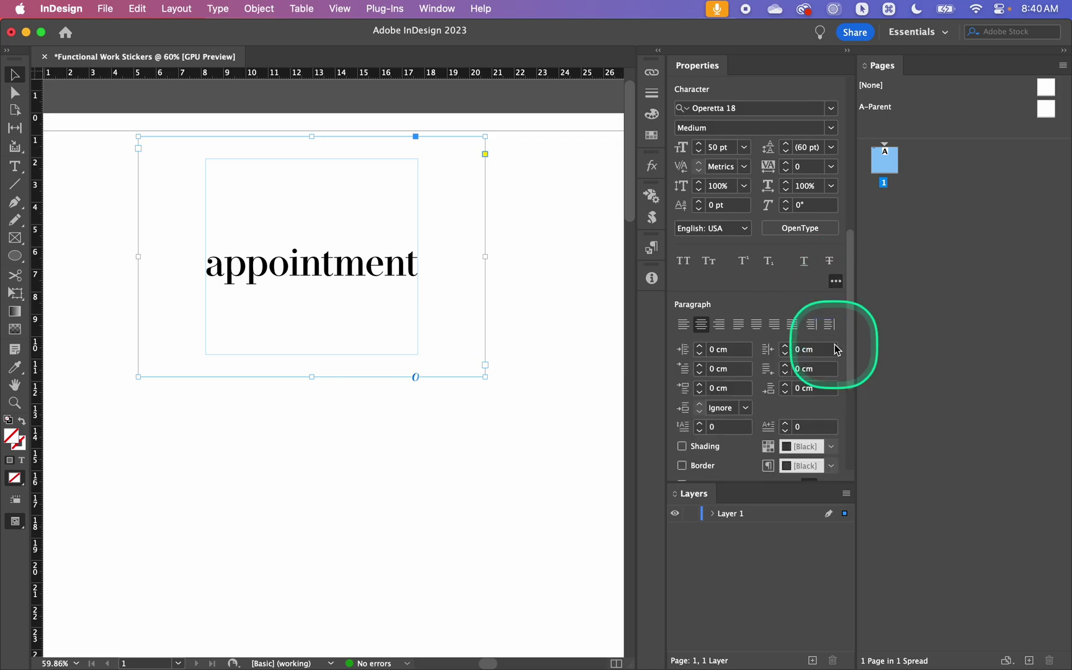
scroll(855, 330, "down", 5)
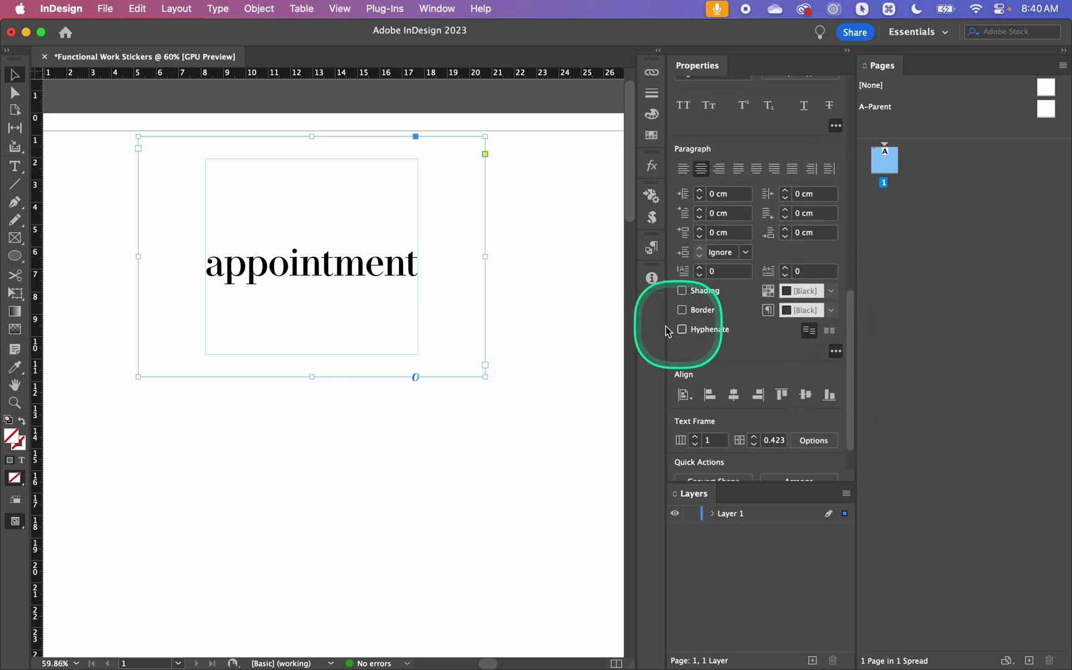
Fit the "appointment" text frame to its content.
left_click(357, 447)
left_click(344, 320)
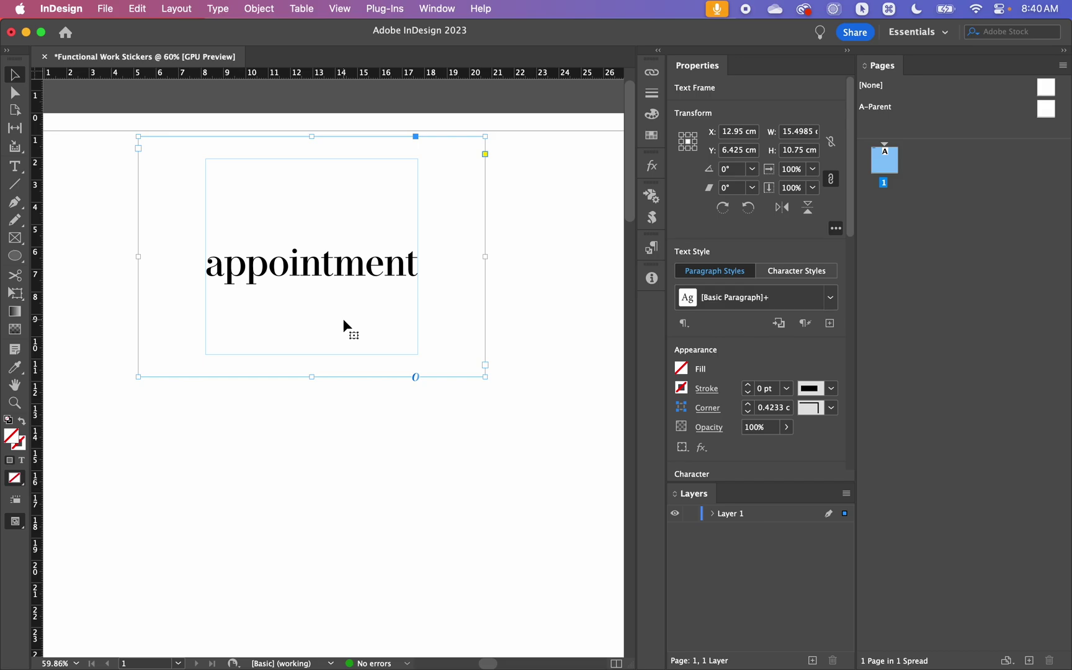
key("alt+super+c")
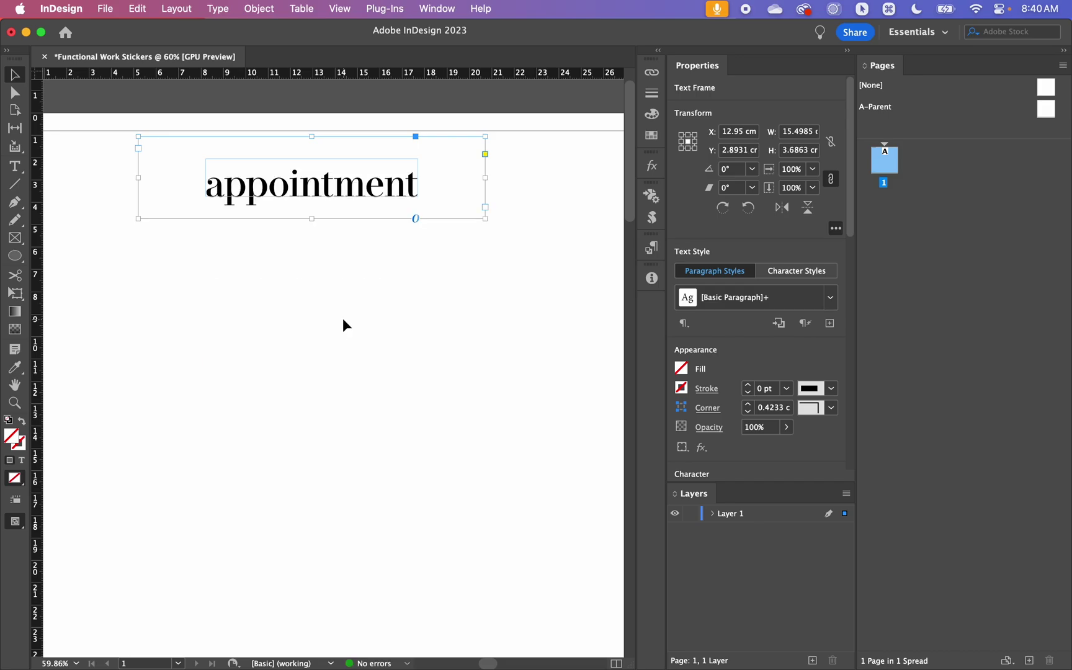
mouse_move(372, 273)
left_mouse_down()
mouse_move(390, 262)
mouse_move(394, 270)
mouse_move(413, 246)
mouse_move(351, 189)
left_mouse_up()
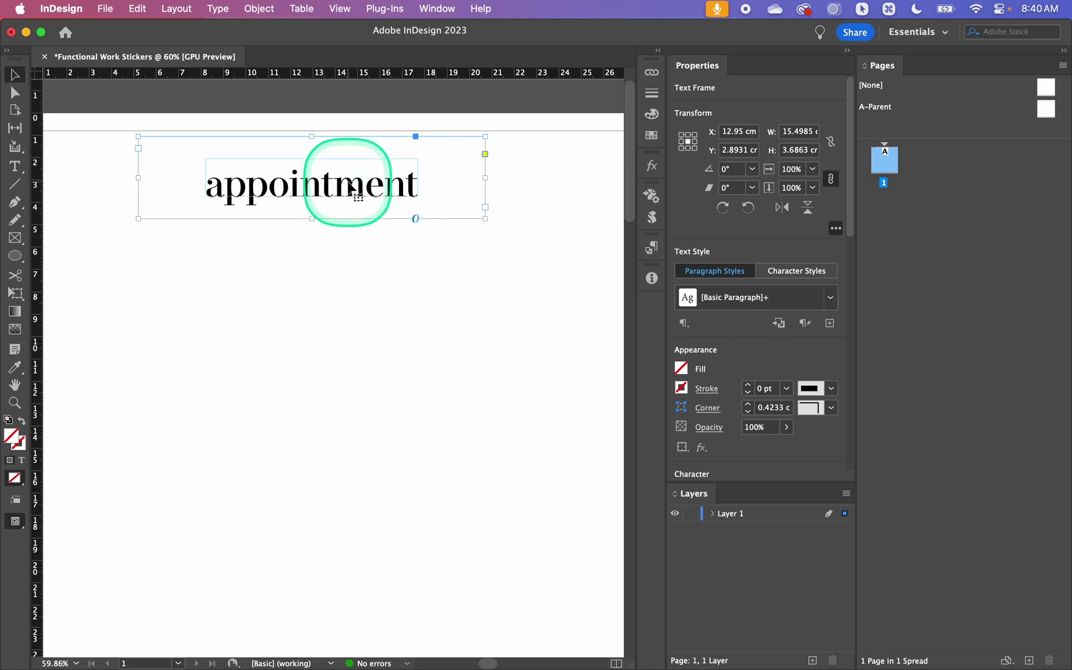
Expand the character options and set the baseline shift of the "appointment" text to 8 pt to centre it vertically in its frame.
scroll(350, 188, "up", 5)
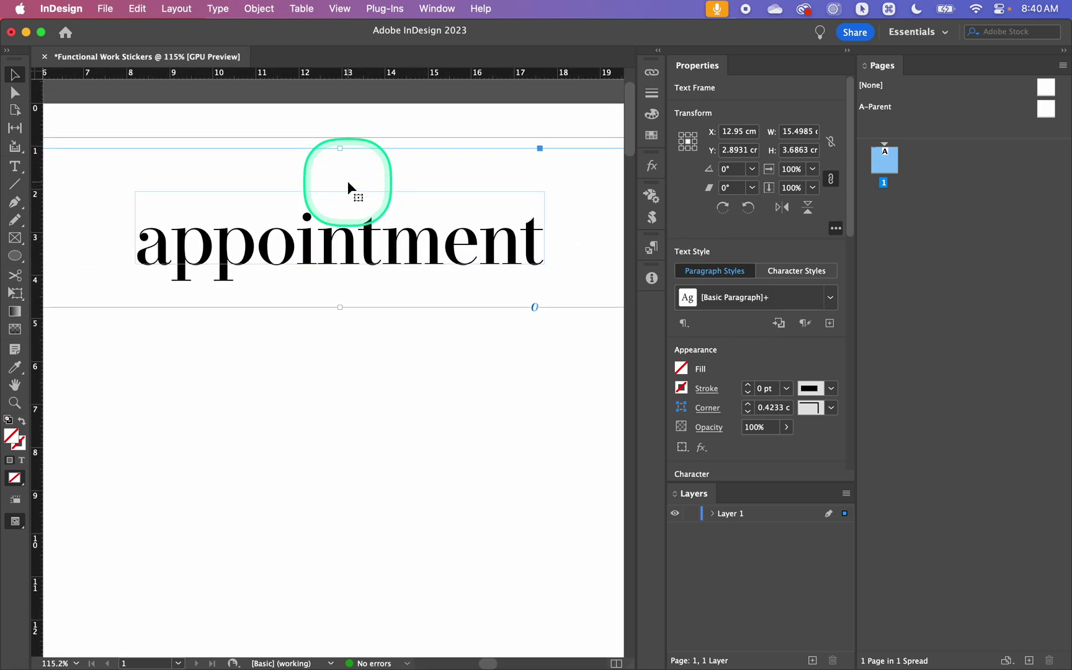
left_click_drag(852, 191, 850, 322)
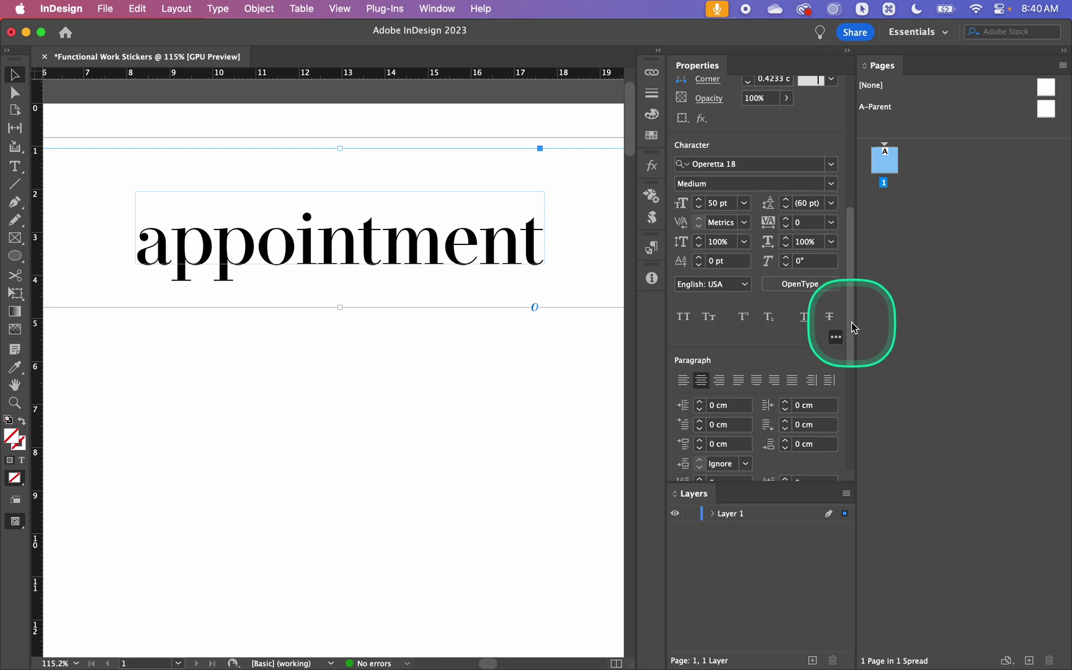
left_click(836, 338)
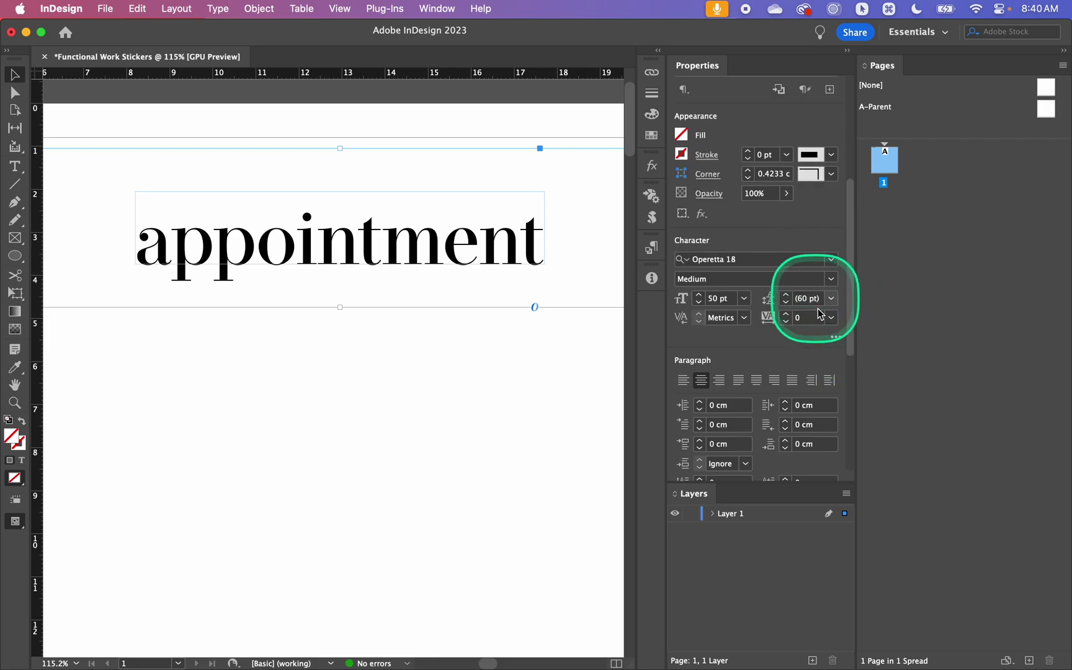
left_click(835, 339)
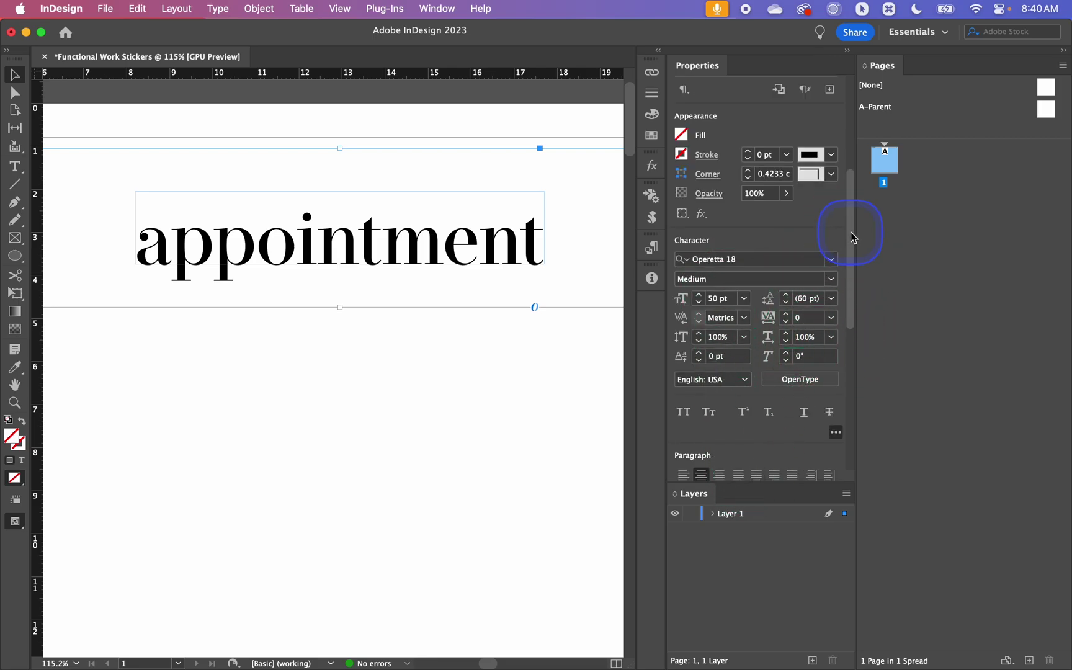
left_click_drag(853, 236, 856, 279)
left_click(701, 238)
left_click(701, 238)
left_click(700, 238)
left_click(700, 239)
left_click(700, 238)
left_click(700, 239)
left_click(700, 238)
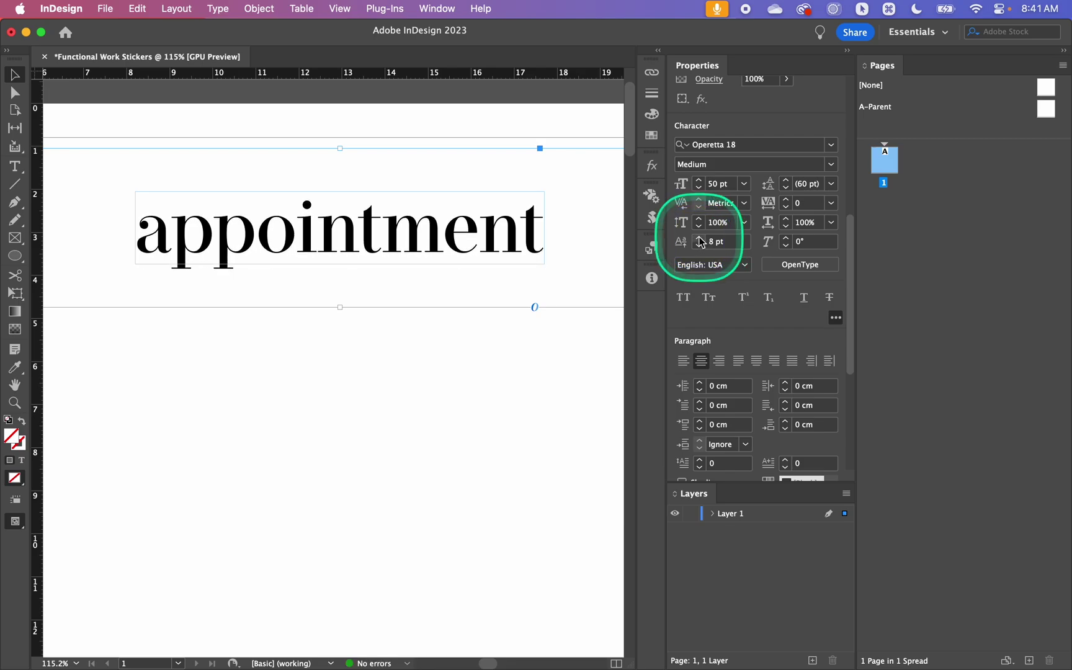
left_click(700, 241)
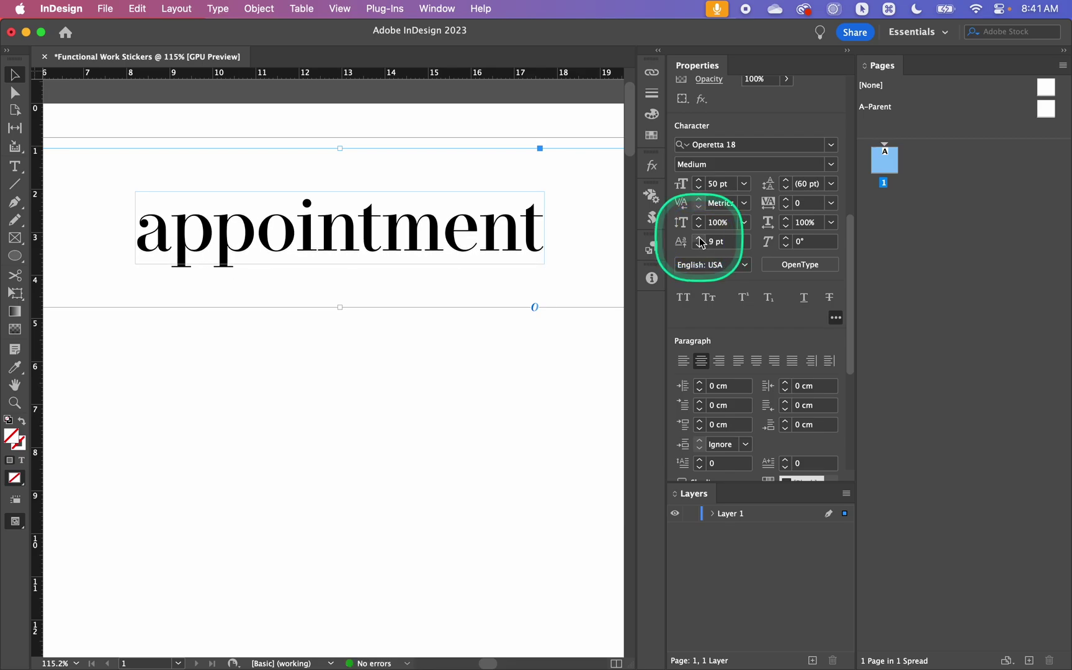
left_click(699, 245)
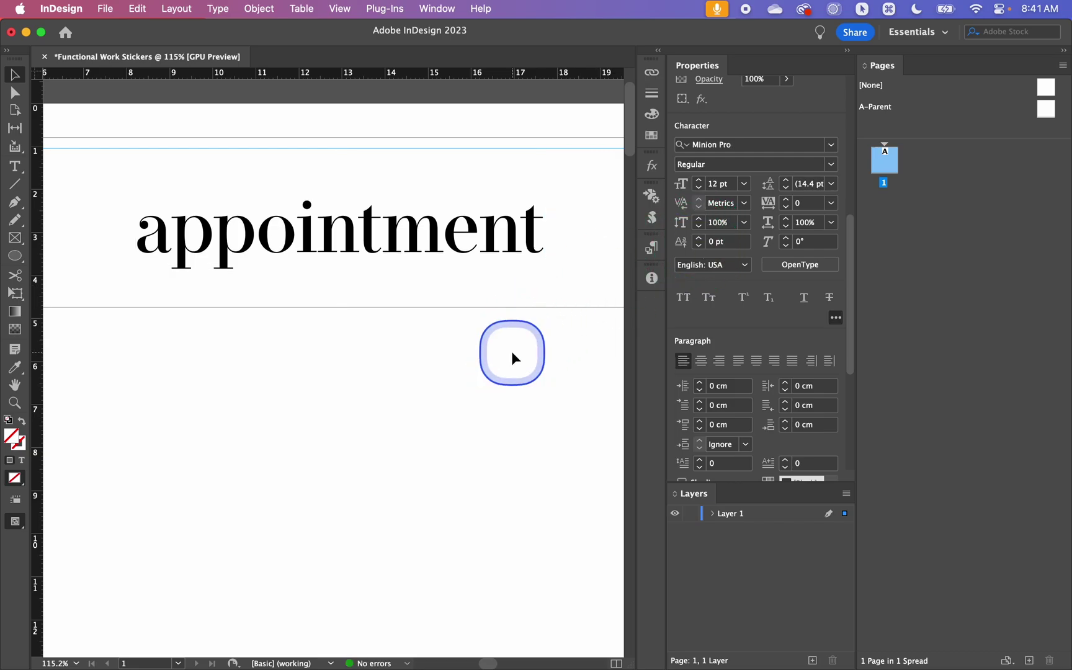
left_click(511, 351)
Fill the "appointment" text frame's container, rather than its text, with a pale cream colour.
scroll(508, 361, "down", 5)
scroll(508, 361, "down", 3)
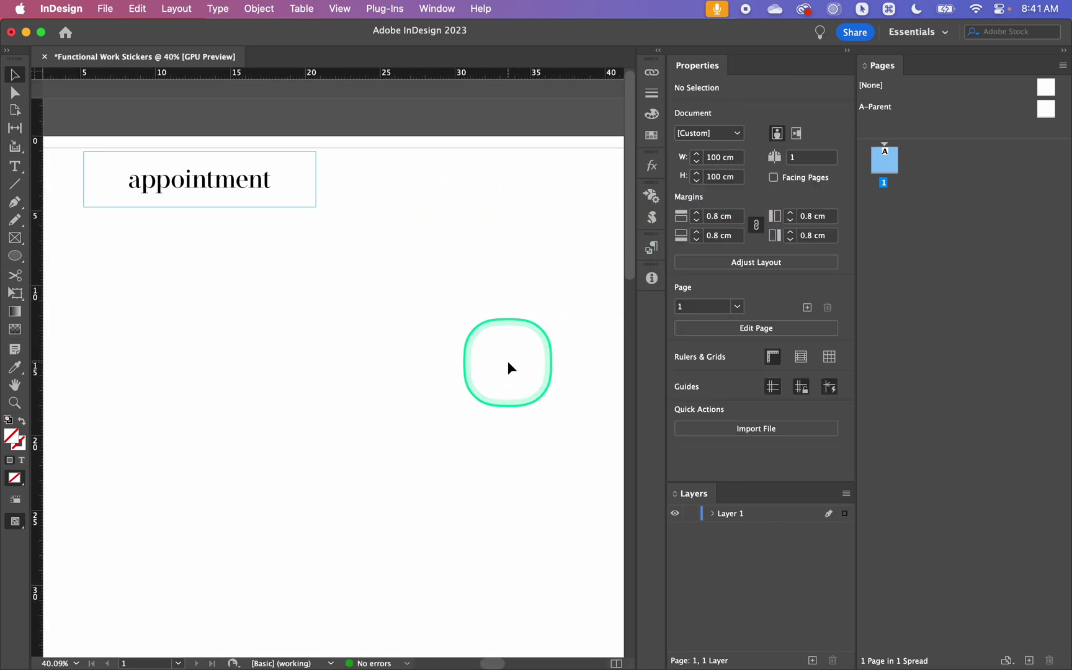
left_click(289, 167)
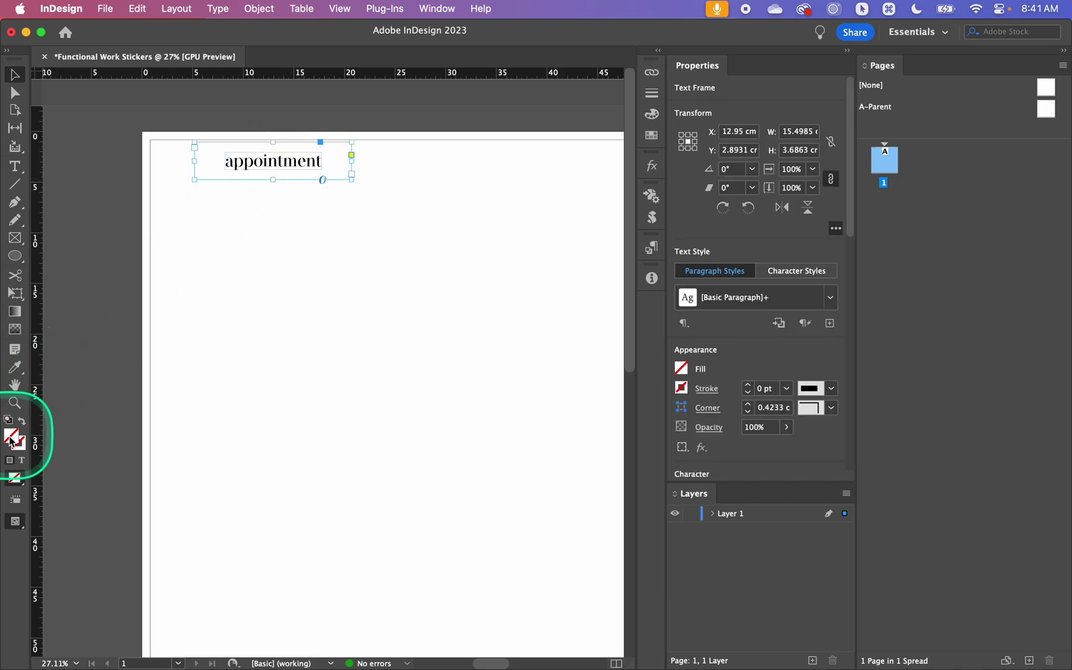
key("fn")
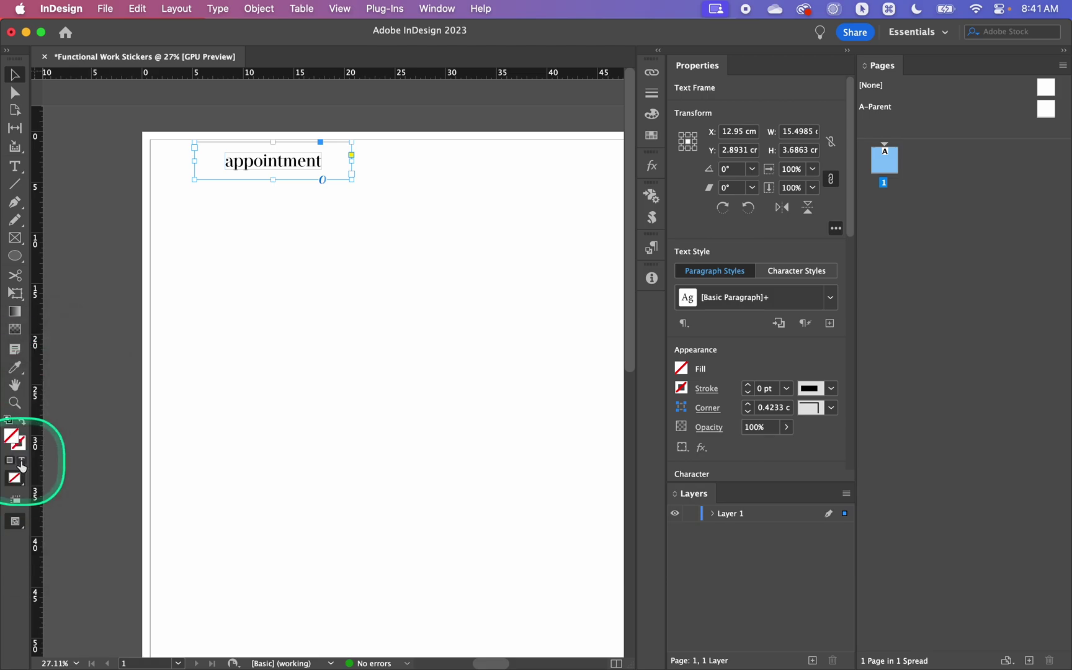
left_click(23, 463)
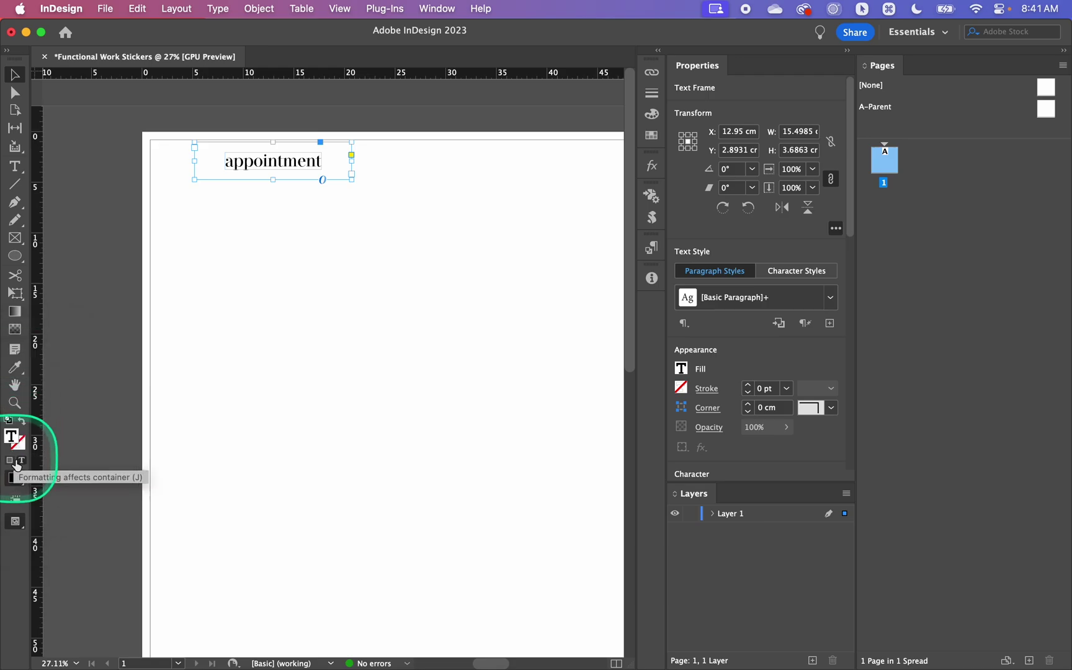
left_click(8, 460)
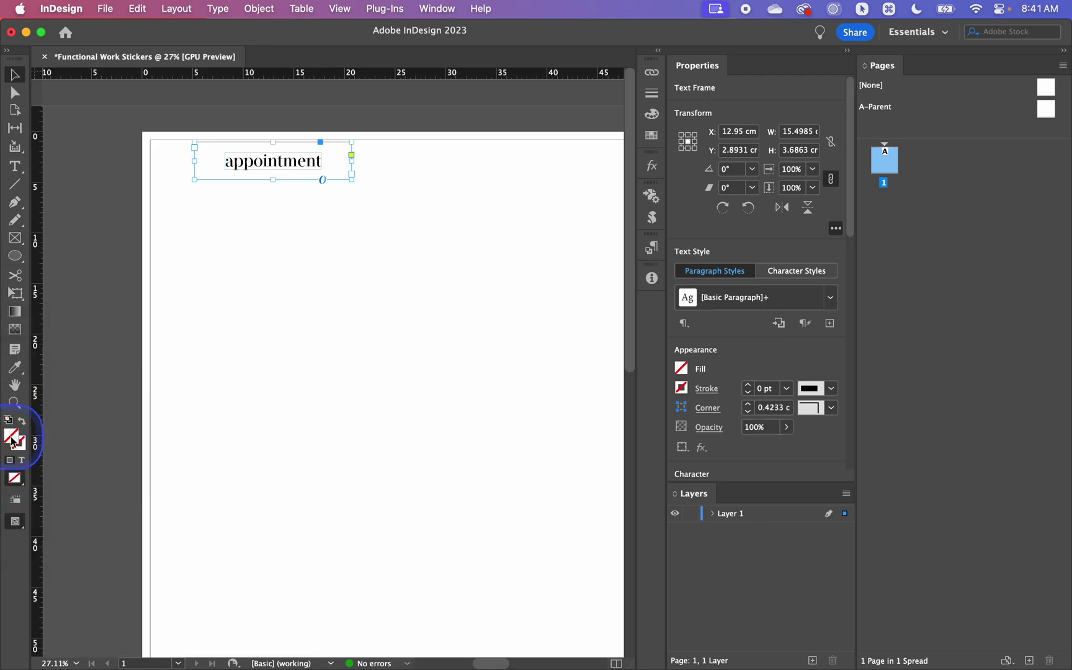
double_click(14, 442)
left_click_drag(525, 381, 523, 304)
mouse_move(465, 338)
left_mouse_down()
mouse_move(472, 310)
mouse_move(461, 320)
mouse_move(470, 323)
left_mouse_up()
left_click(682, 304)
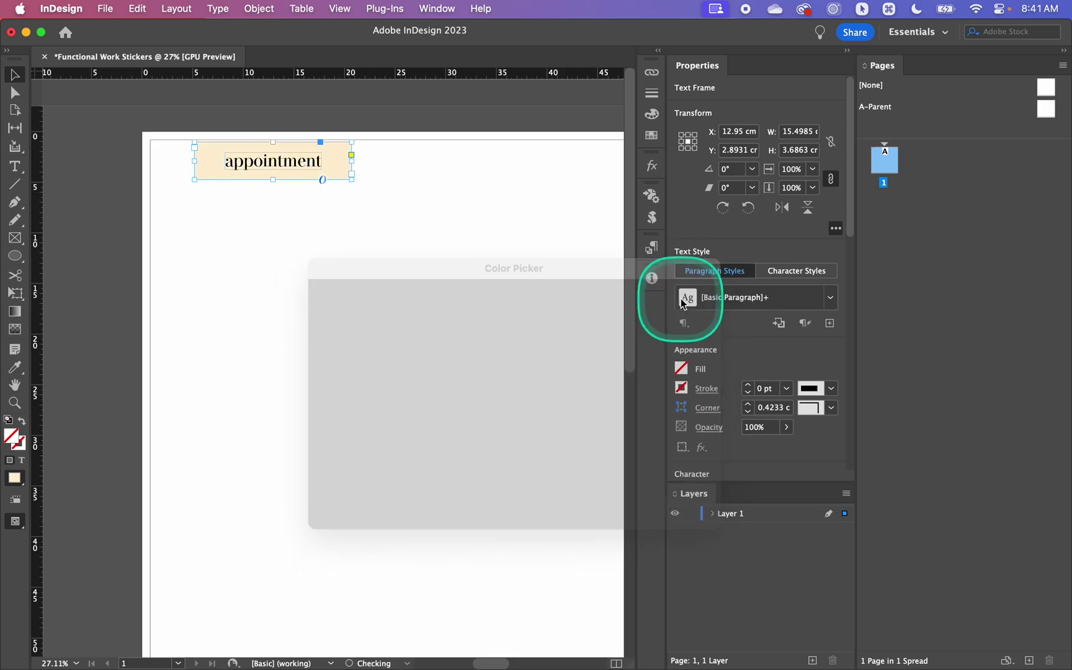
left_click(449, 252)
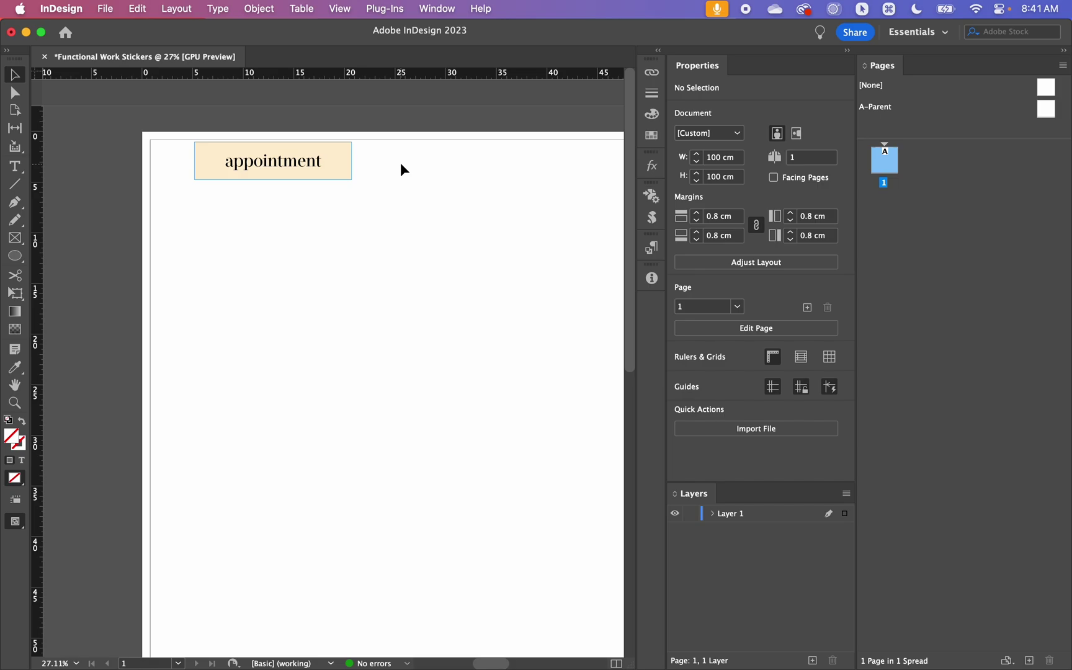
Duplicate the "appointment" frame directly below the original, with a small gap, and set the copy's text in All Caps.
left_click(318, 164)
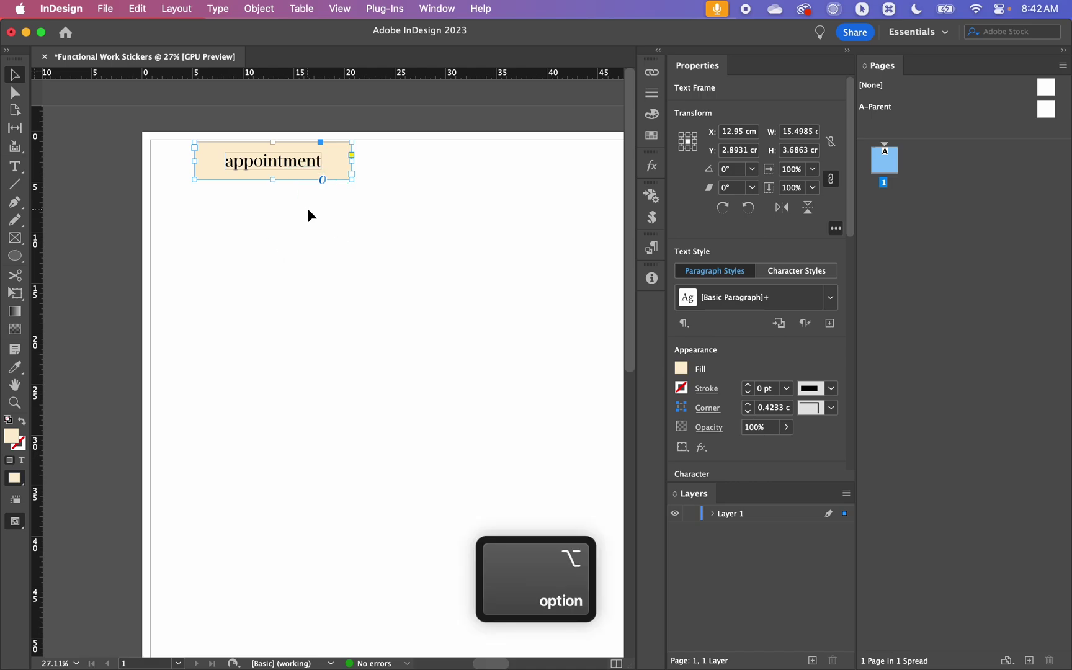
left_click_drag(297, 167, 300, 214)
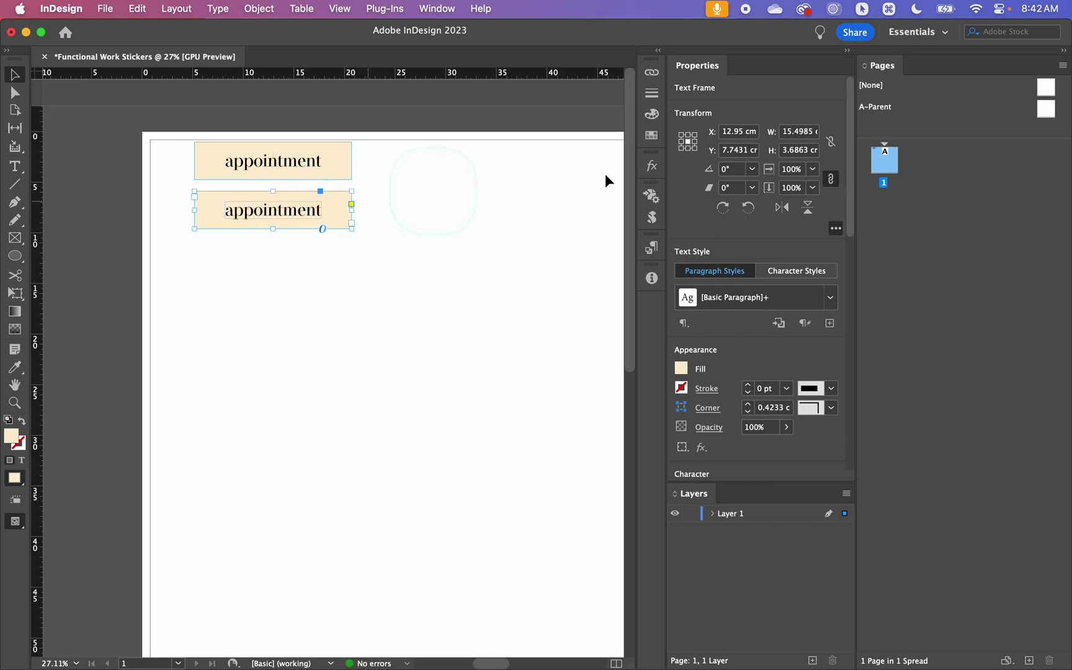
left_click_drag(848, 163, 863, 306)
key("fn")
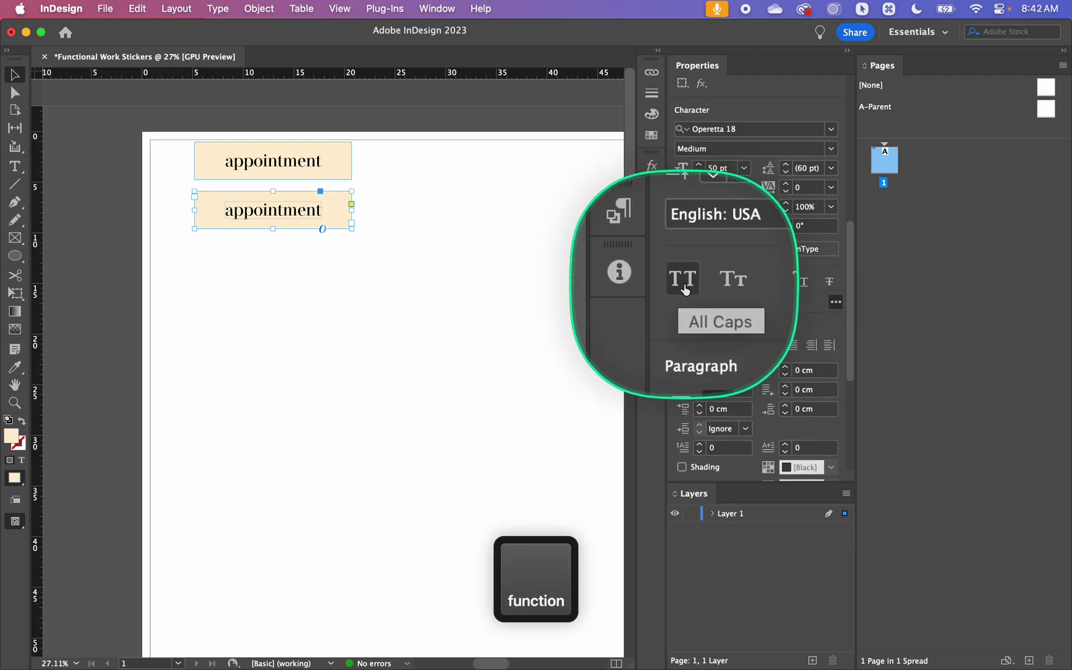
left_click(683, 282)
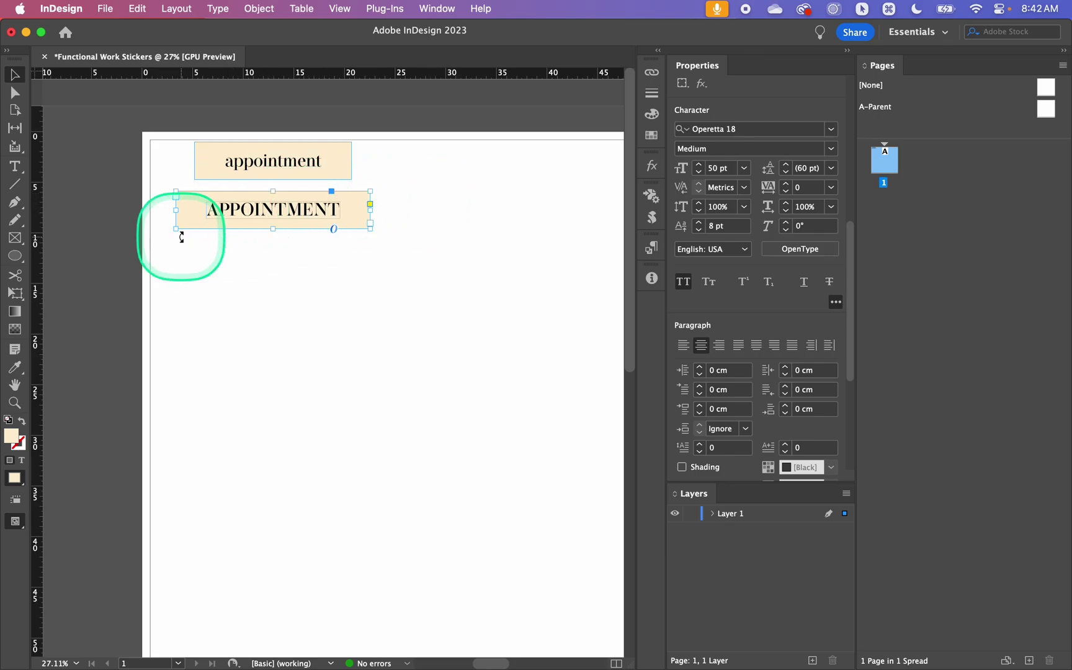
Lower the baseline shift of the all-caps "APPOINTMENT" text to 6 pt.
scroll(310, 210, "up", 5)
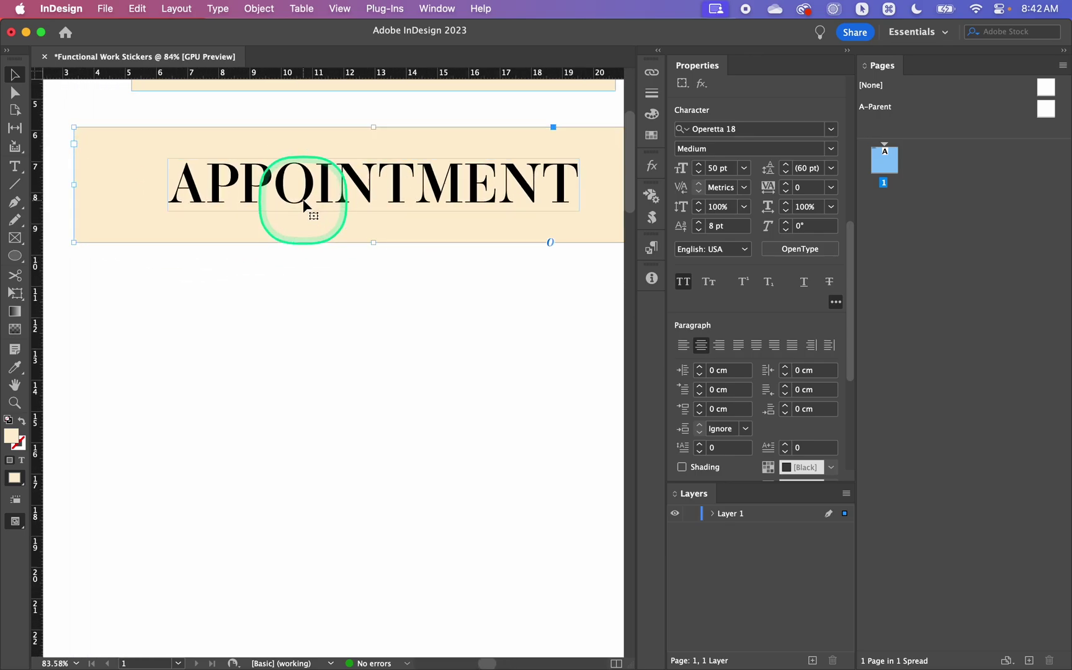
scroll(303, 205, "right", 4)
scroll(304, 205, "up", 2)
scroll(305, 208, "down", 1)
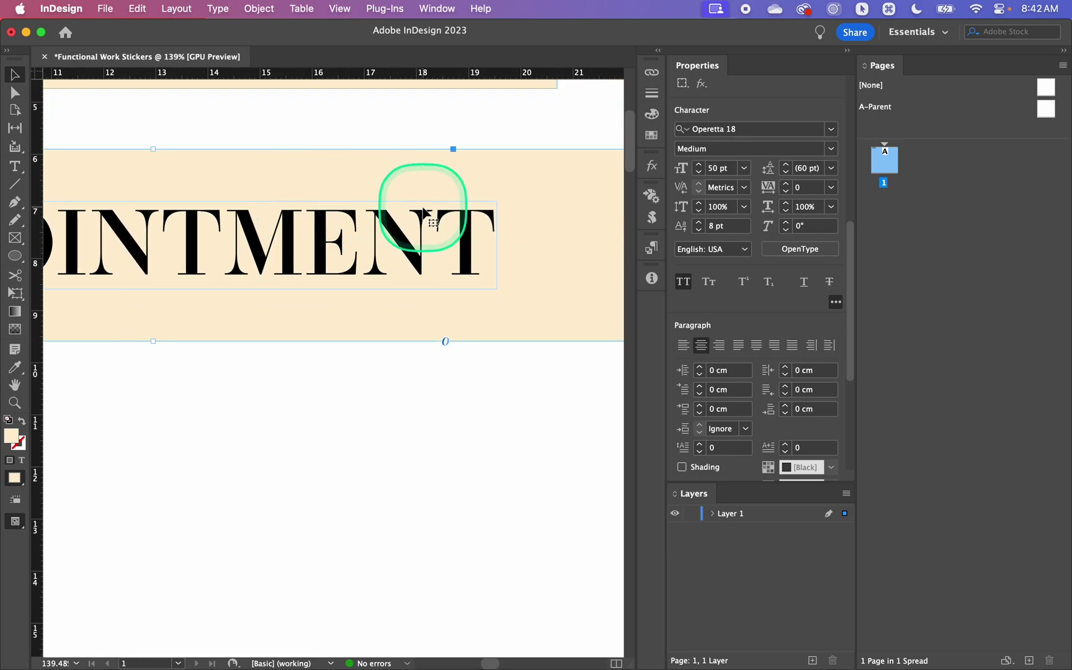
left_click(699, 229)
left_click(500, 411)
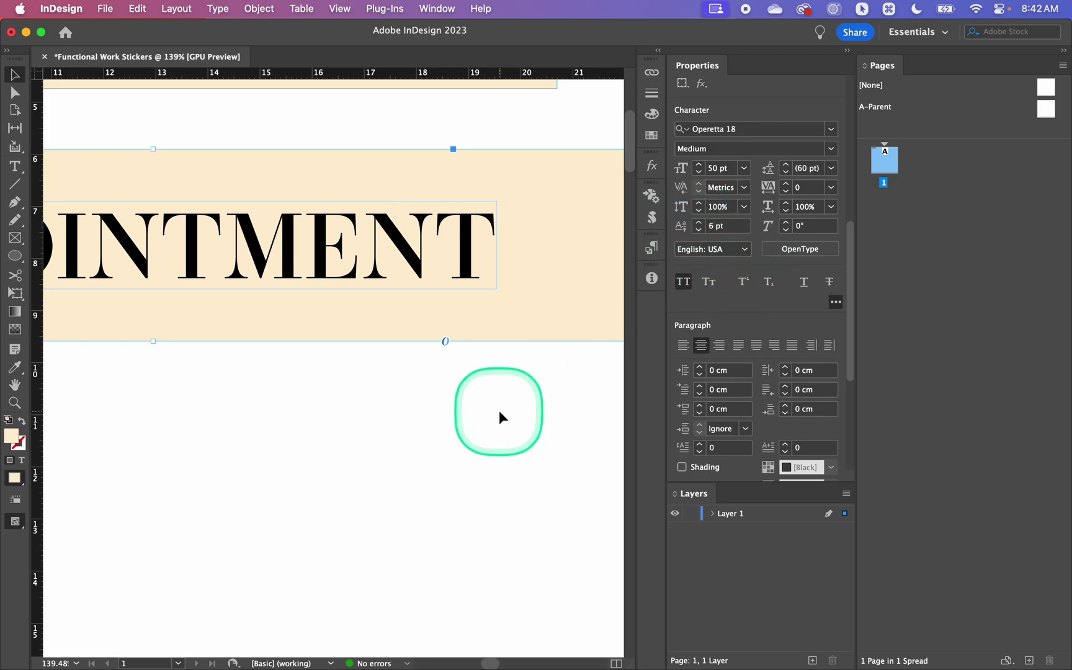
Set up a merged document from all data records with Multiple Records per document page, and preview the multiple record layout.
scroll(500, 410, "down", 3)
scroll(499, 410, "down", 3)
scroll(499, 410, "right", 3)
scroll(499, 411, "down", 2)
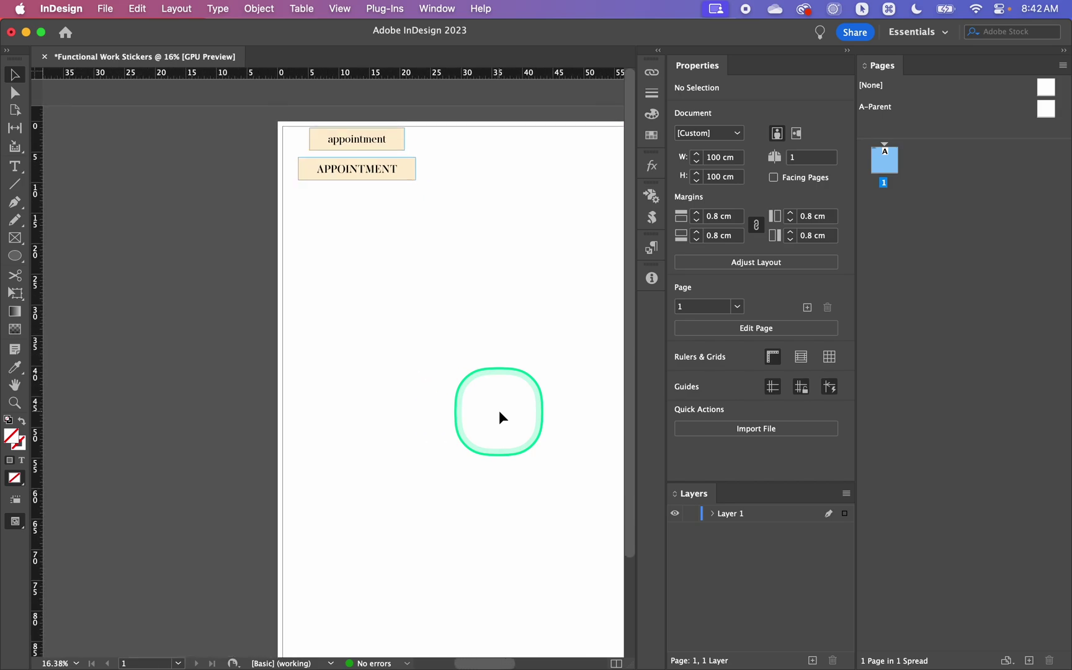
scroll(499, 410, "right", 2)
scroll(493, 418, "right", 2)
scroll(493, 418, "down", 2)
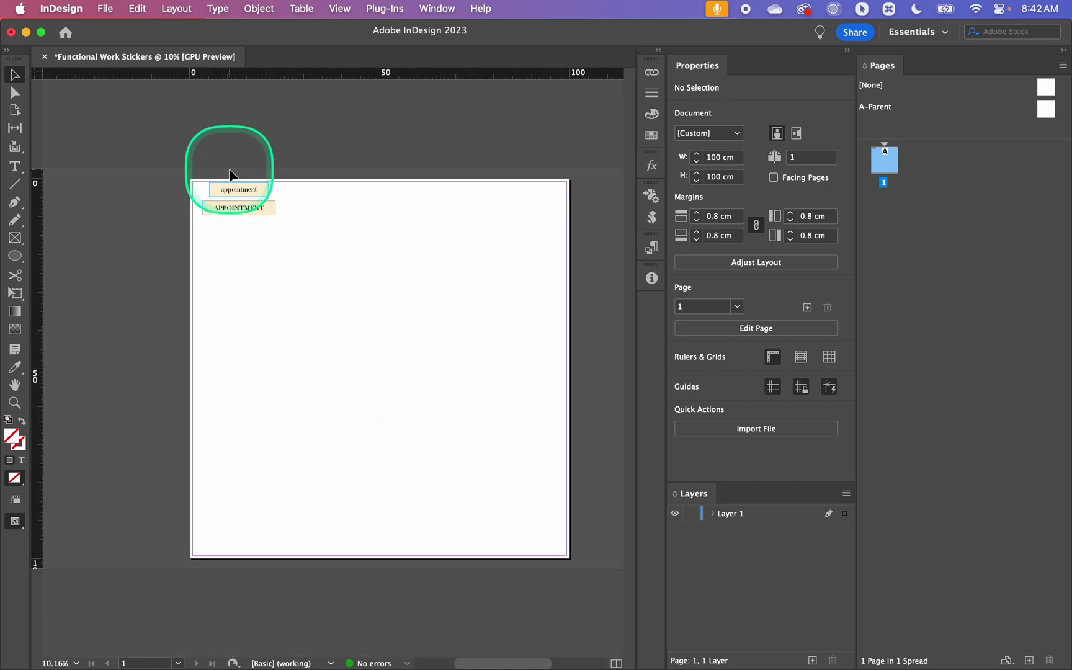
scroll(230, 171, "up", 2)
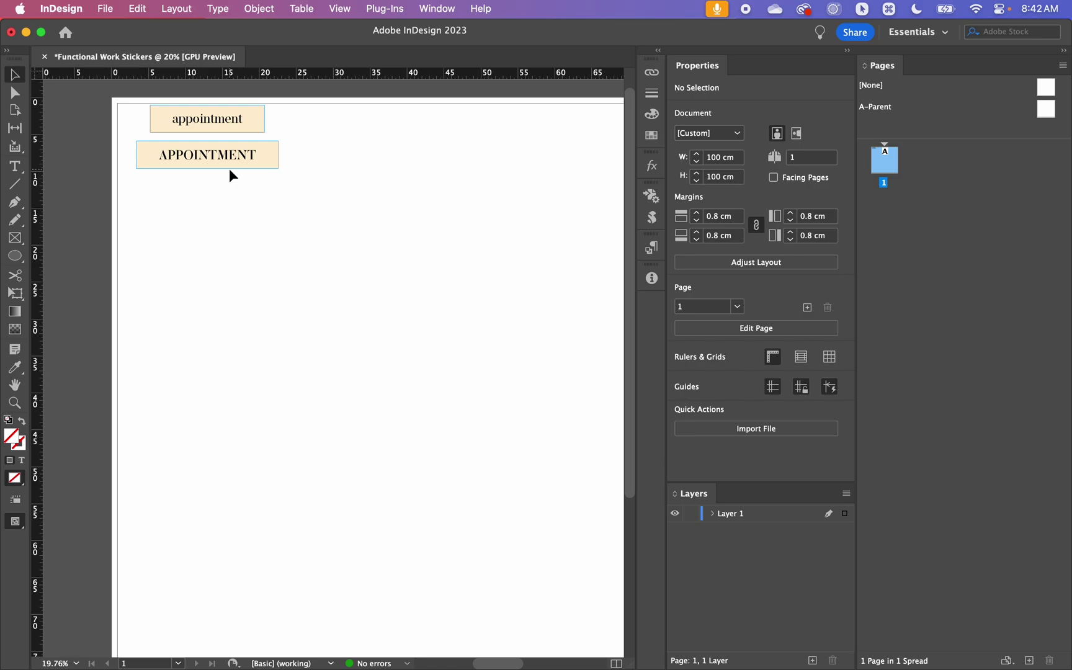
scroll(230, 170, "right", 2)
left_click(648, 196)
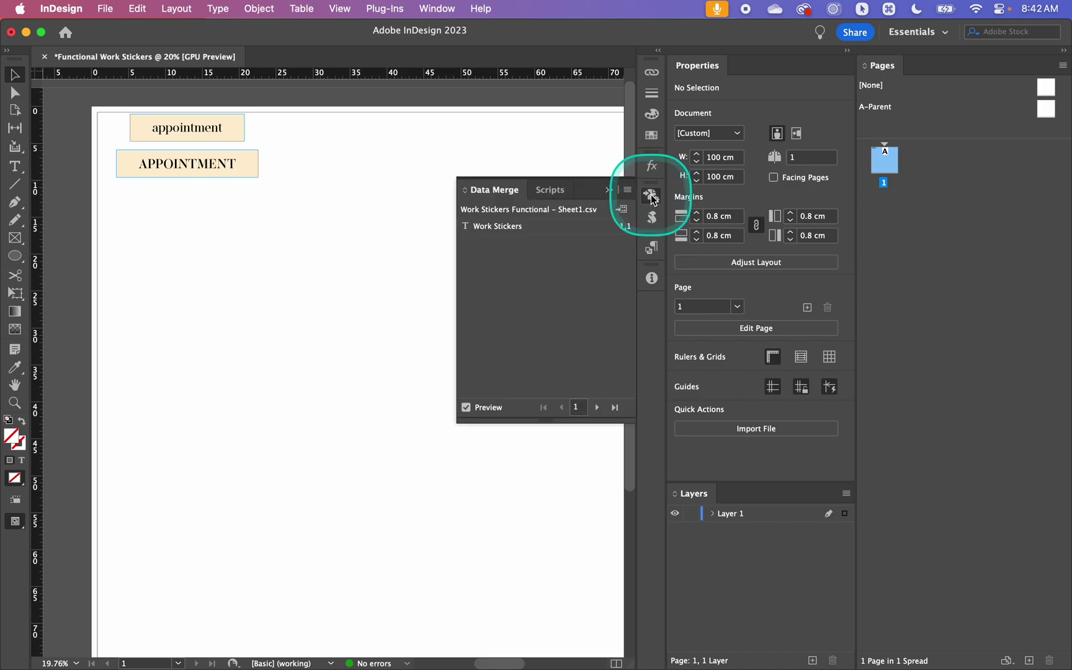
left_click(623, 211)
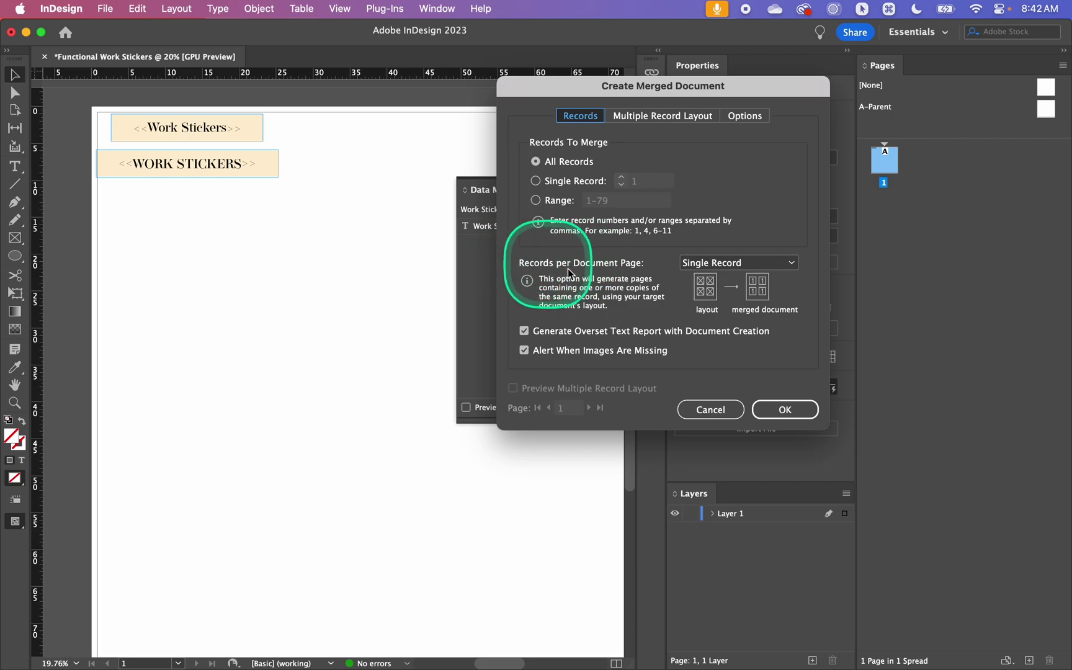
left_click(737, 263)
left_click(732, 285)
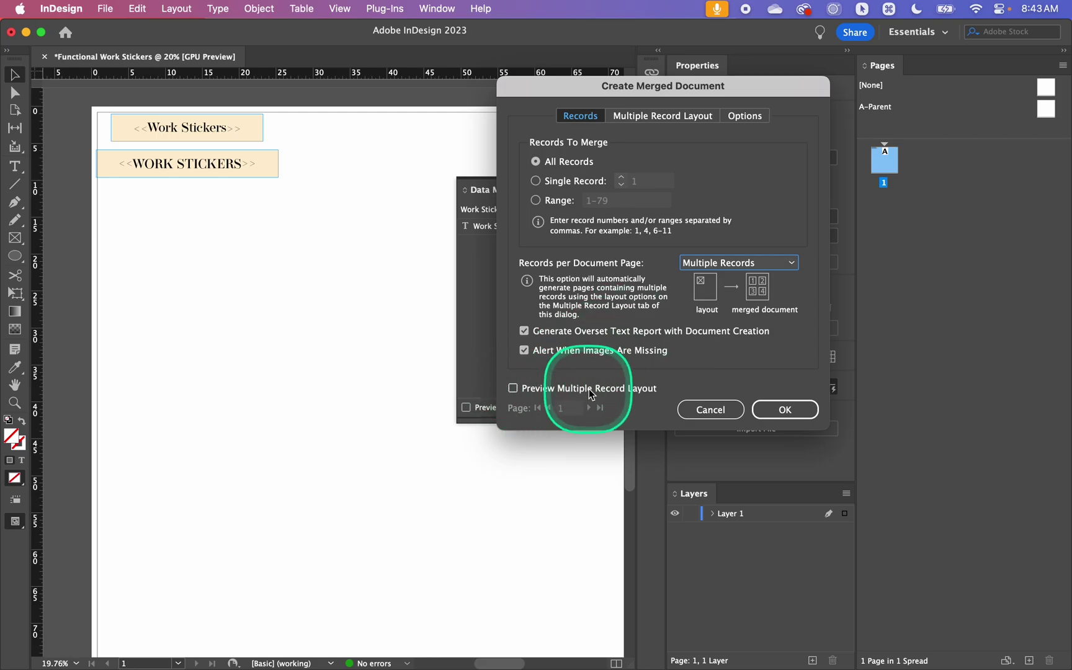
left_click(561, 388)
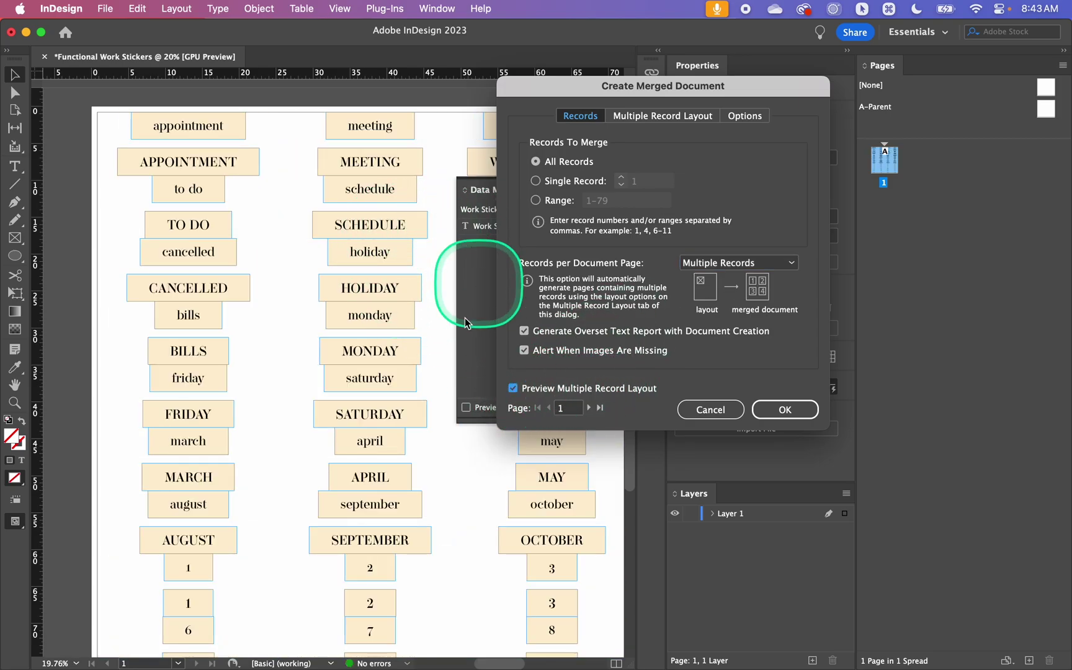
Set the record spacing to 1 cm between columns and 1 cm between rows.
left_click(668, 121)
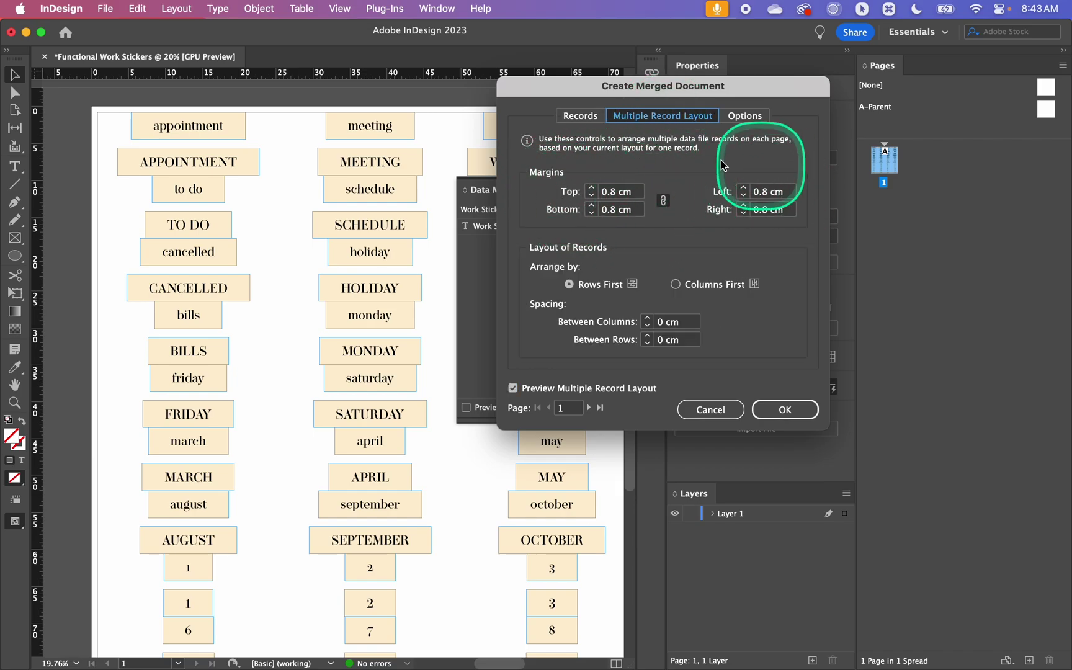
left_click(648, 319)
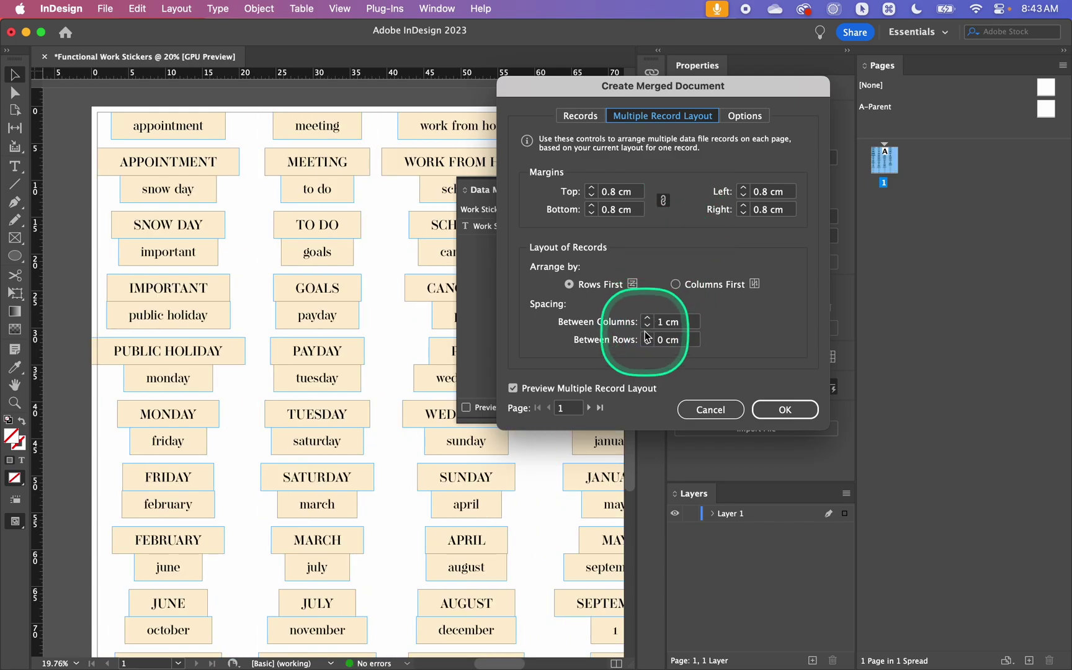
left_click(648, 337)
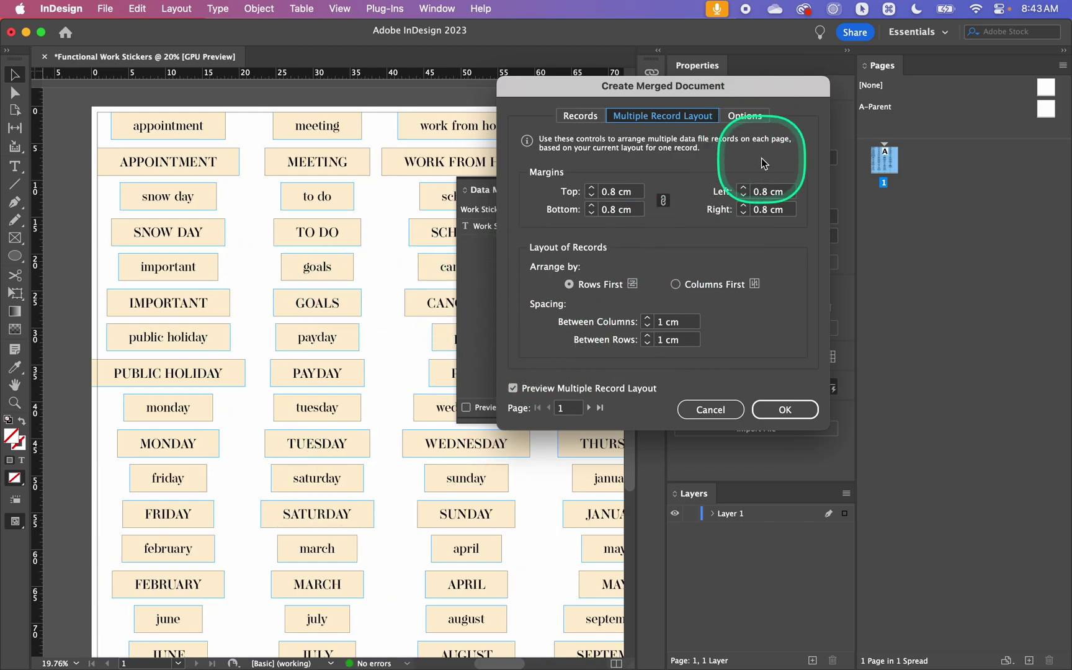
Look over the image placement options and generate the merged sticker document, dismissing the overset text report.
left_click(758, 117)
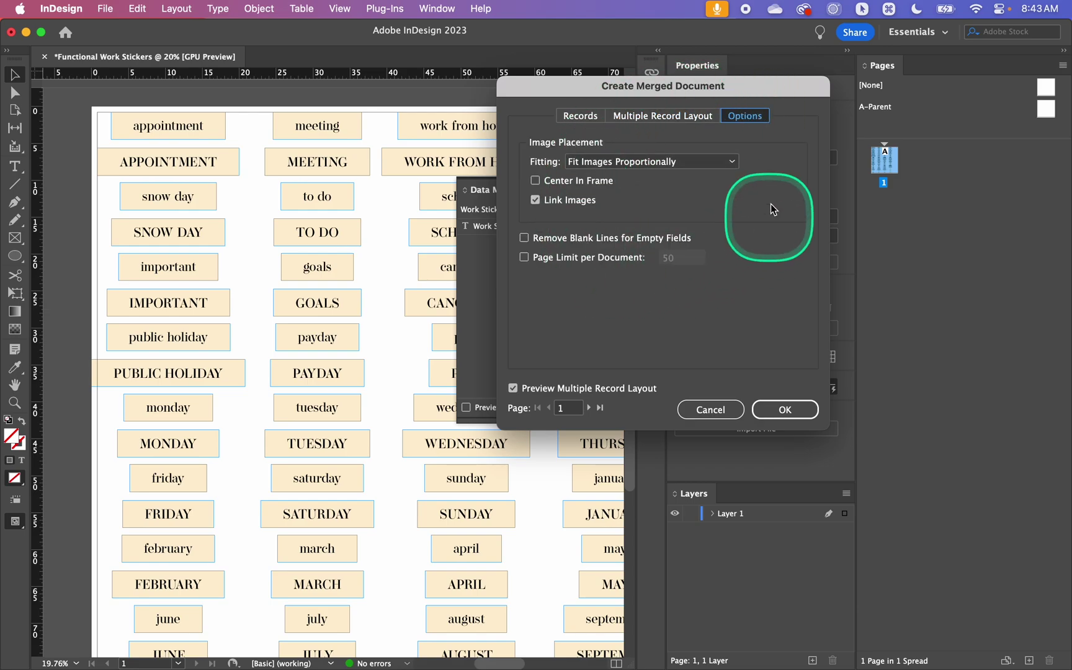
left_click(687, 116)
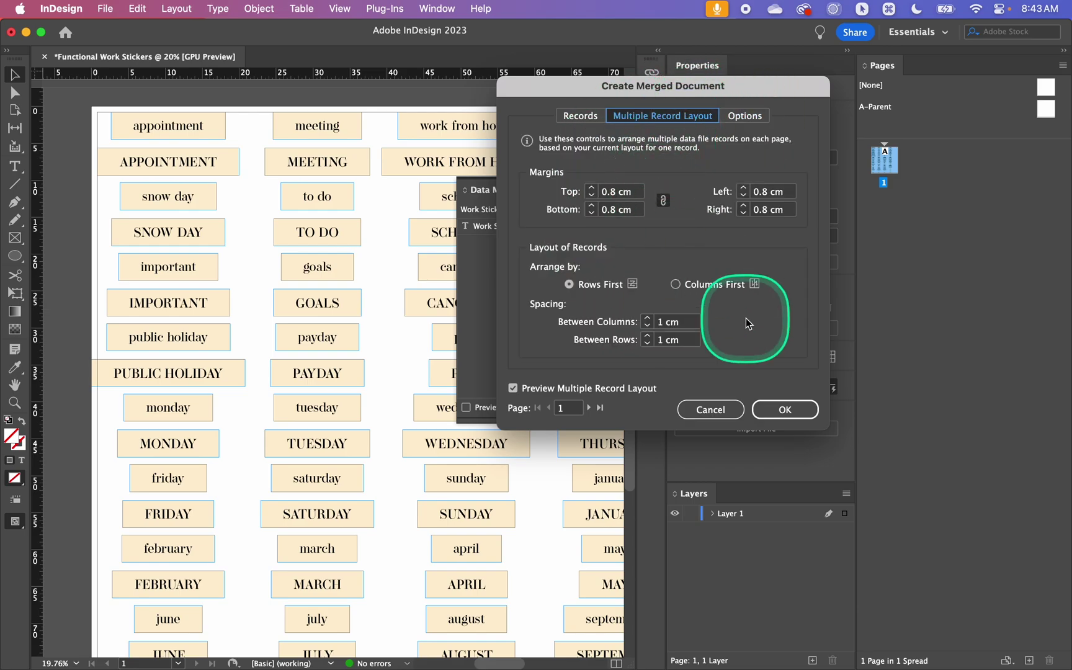
left_click(803, 412)
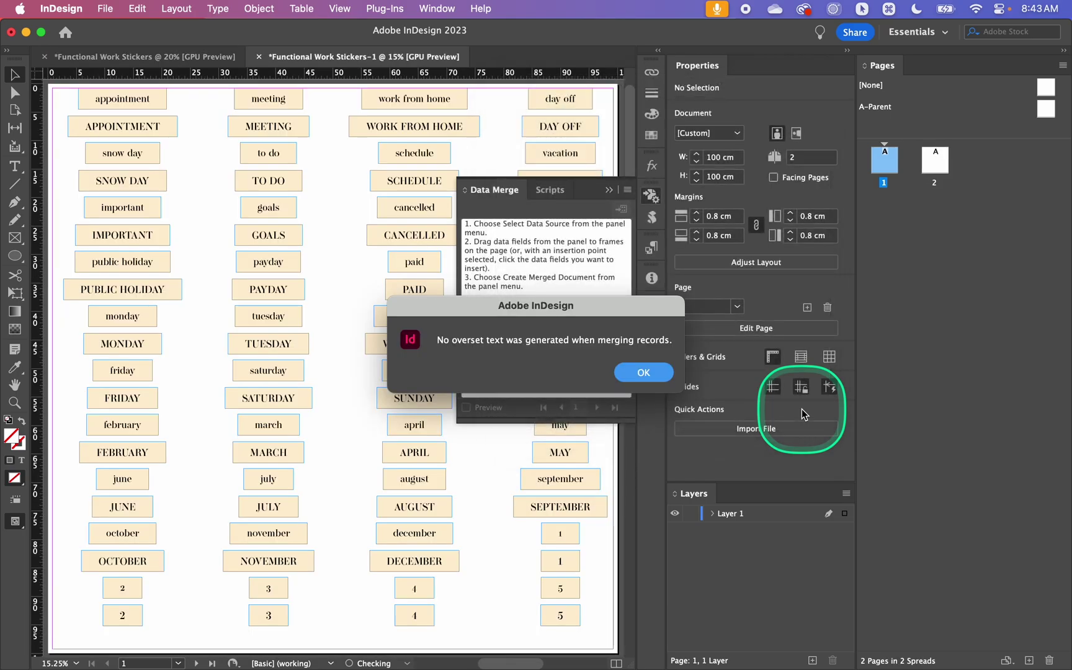
left_click(643, 372)
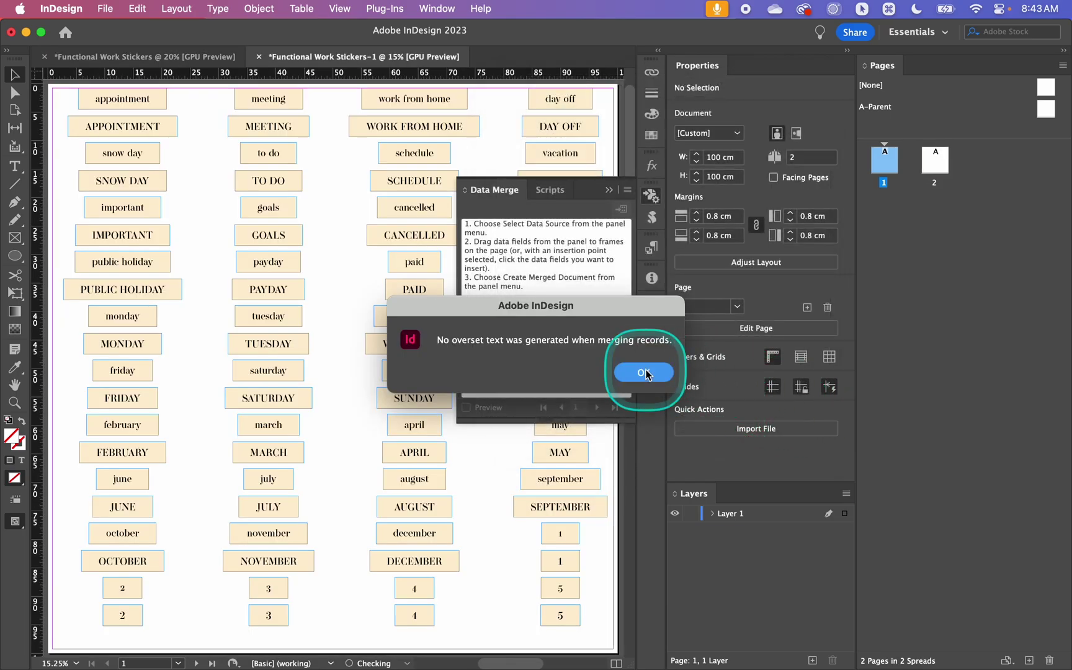
Close the Data Merge panel and look over the sticker layout on both merged pages.
left_click(607, 190)
scroll(454, 408, "down", 5)
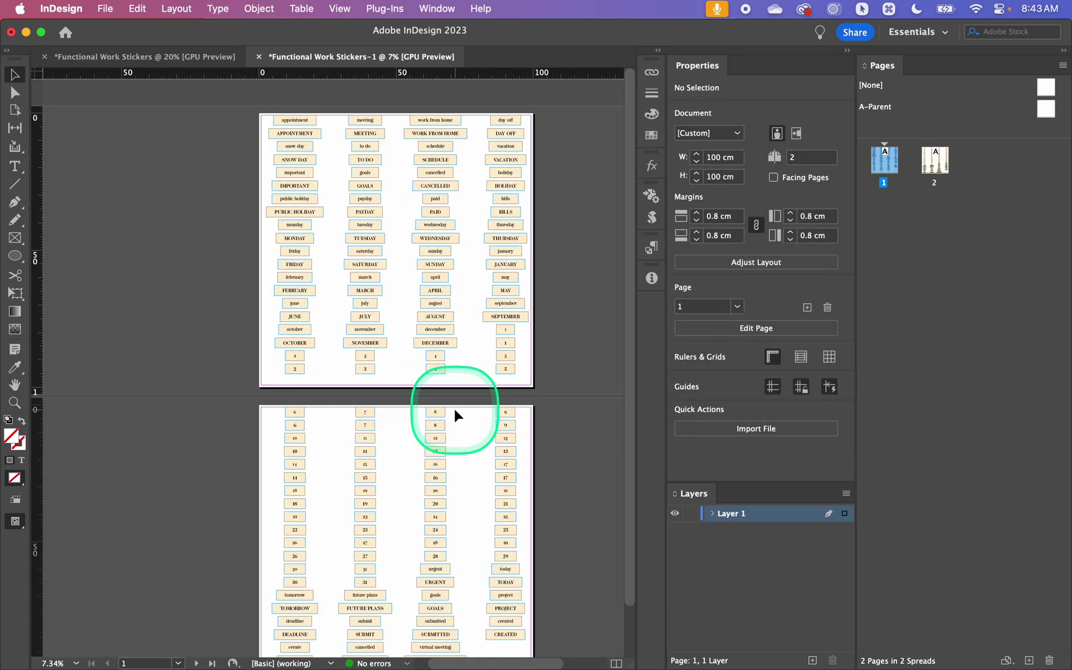
scroll(454, 407, "down", 2)
scroll(450, 280, "up", 2)
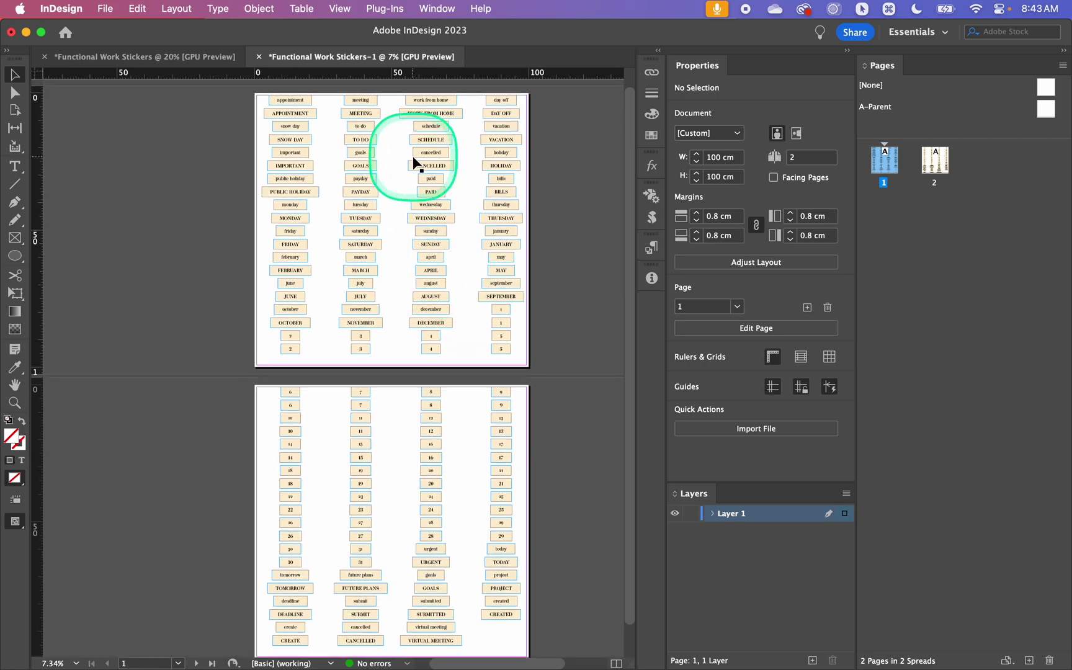
scroll(413, 160, "up", 2)
scroll(413, 160, "up", 3)
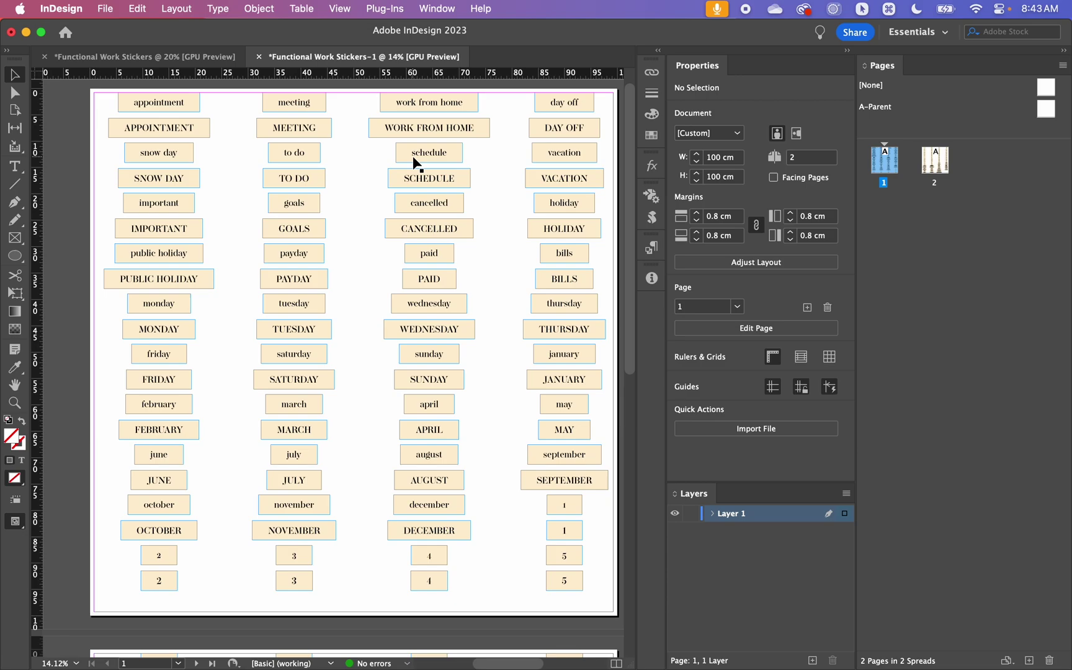
left_click(360, 198)
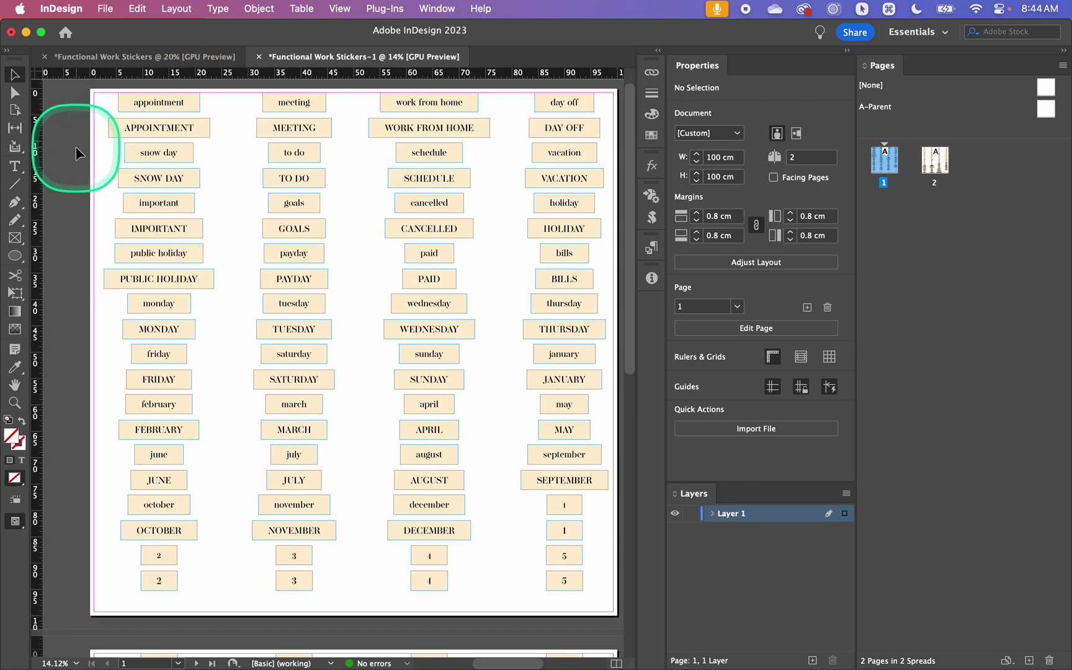
Export the merged document as Adobe PDF (Print) over Functional Work Stickers-1.pdf, using High Quality Print settings with No Color Conversion.
left_click(106, 8)
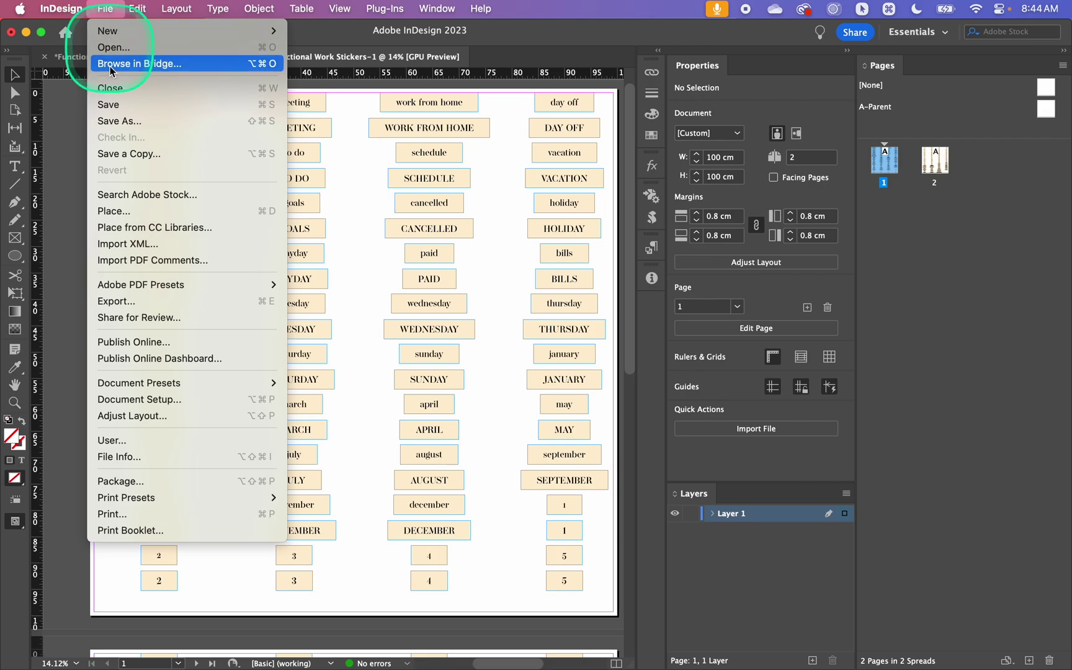
left_click(180, 301)
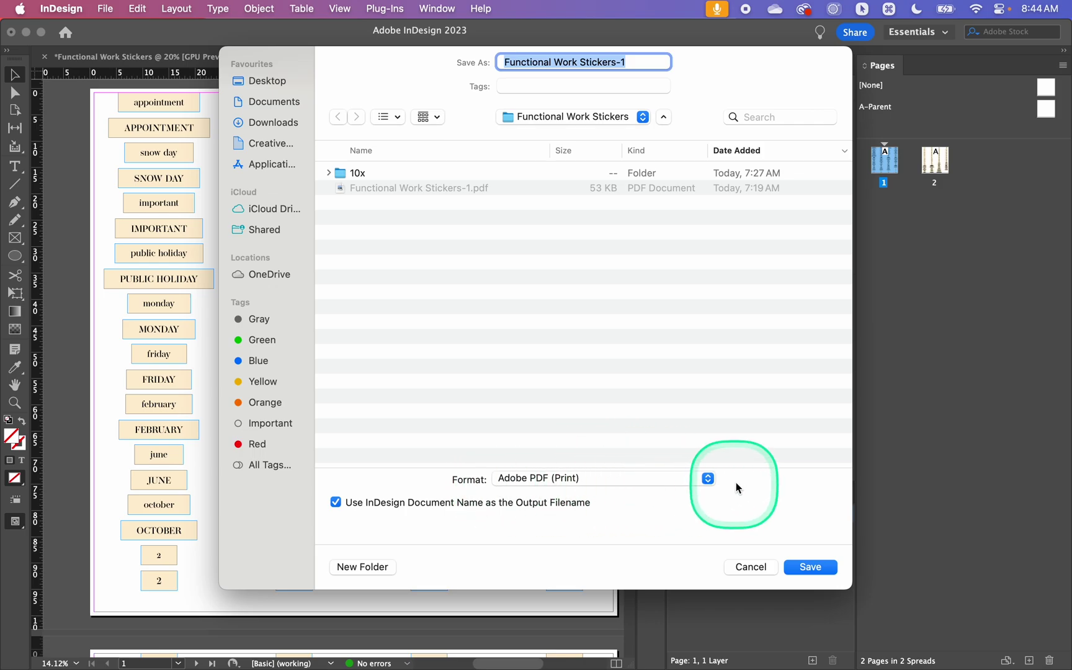
left_click(813, 566)
left_click(577, 401)
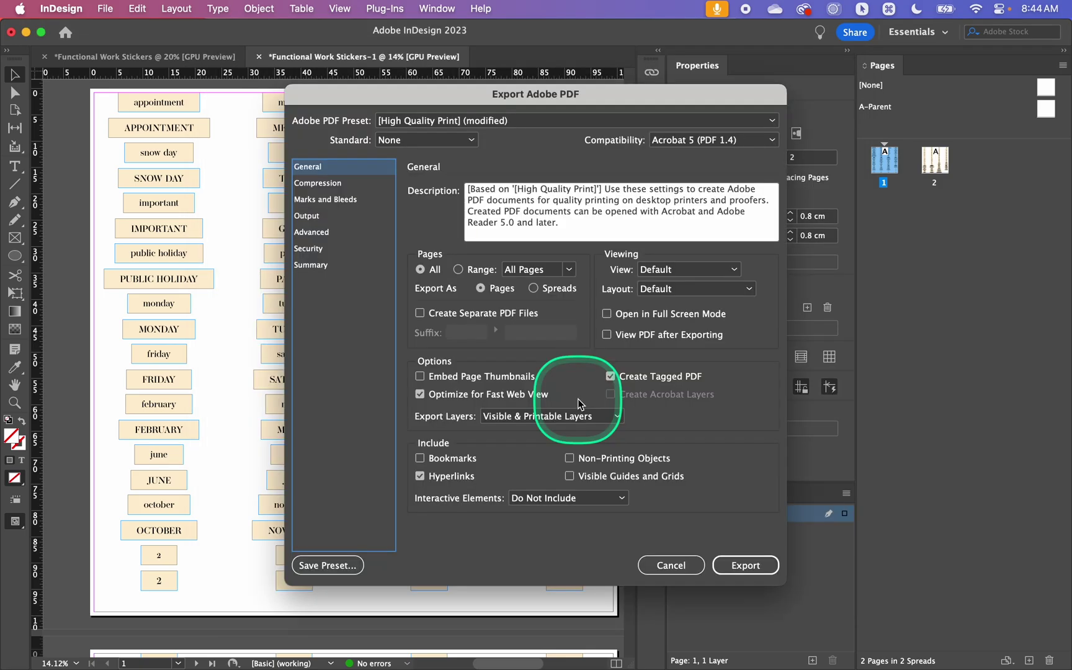
left_click_drag(560, 94, 529, 29)
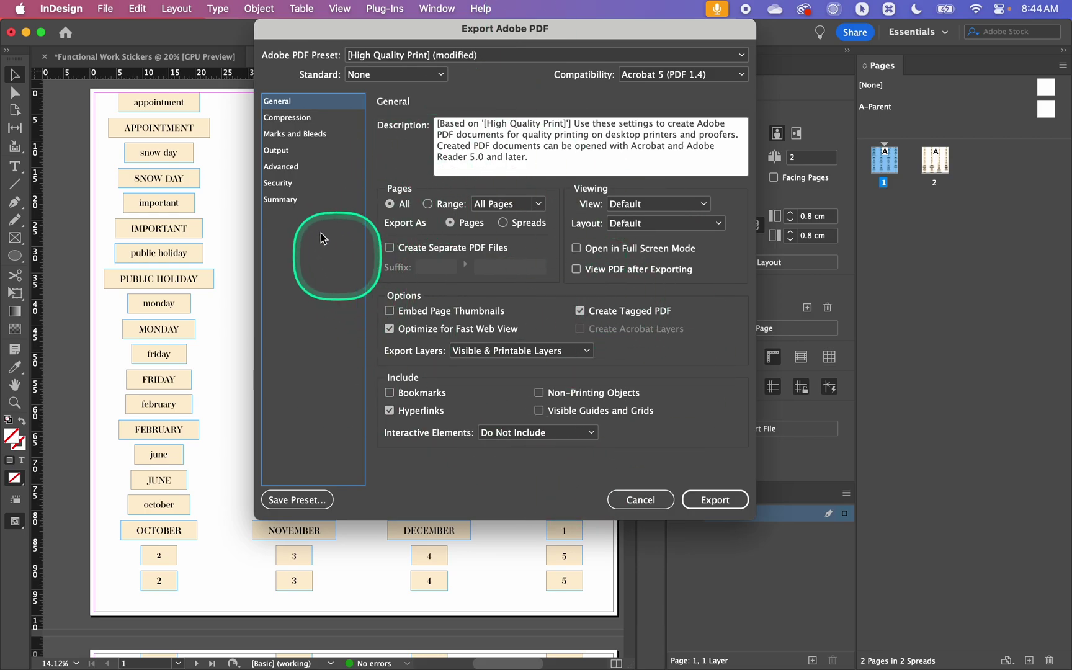
left_click(297, 150)
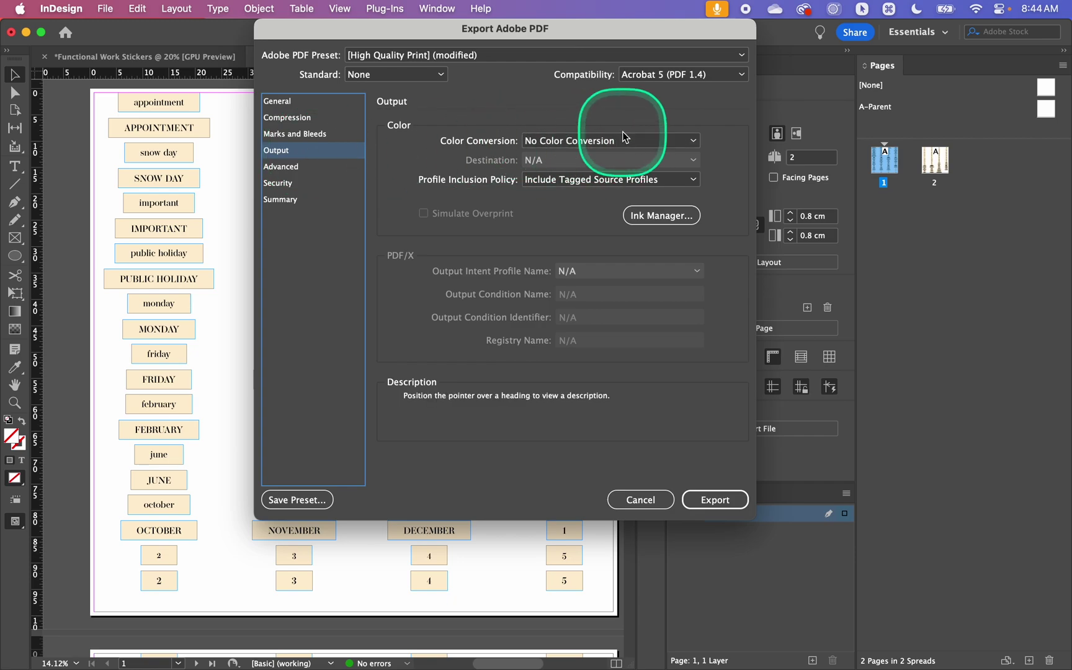
left_click(700, 502)
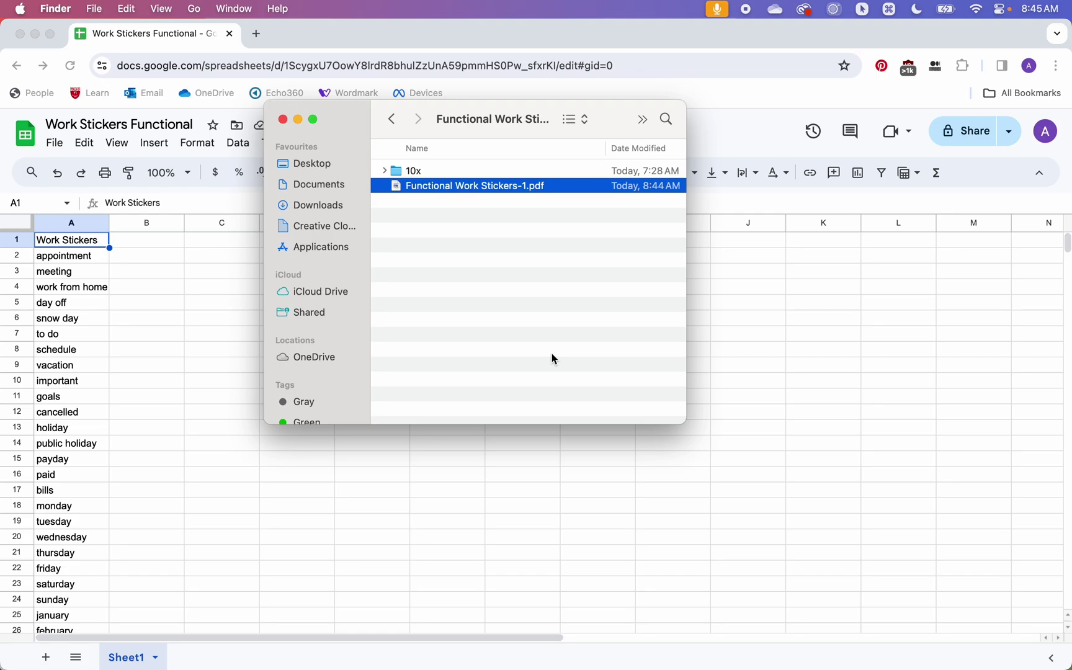
Open Functional Work Stickers-1.pdf in Adobe Illustrator 2024, importing all pages without linking them.
left_click(550, 187, "ctrl")
mouse_move(634, 209)
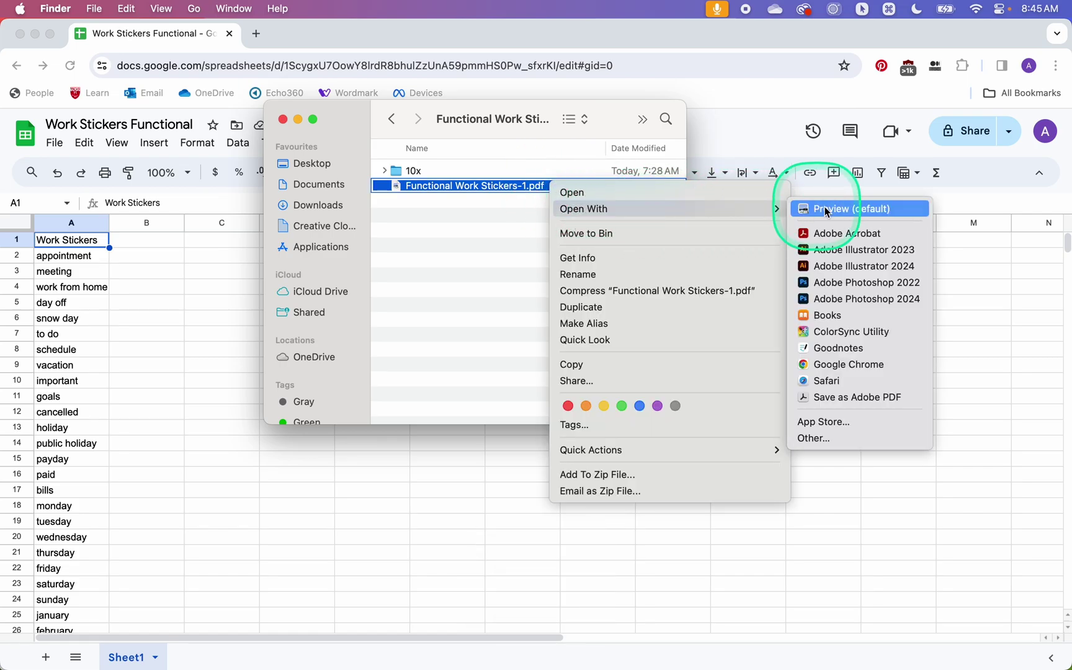
left_click(862, 266)
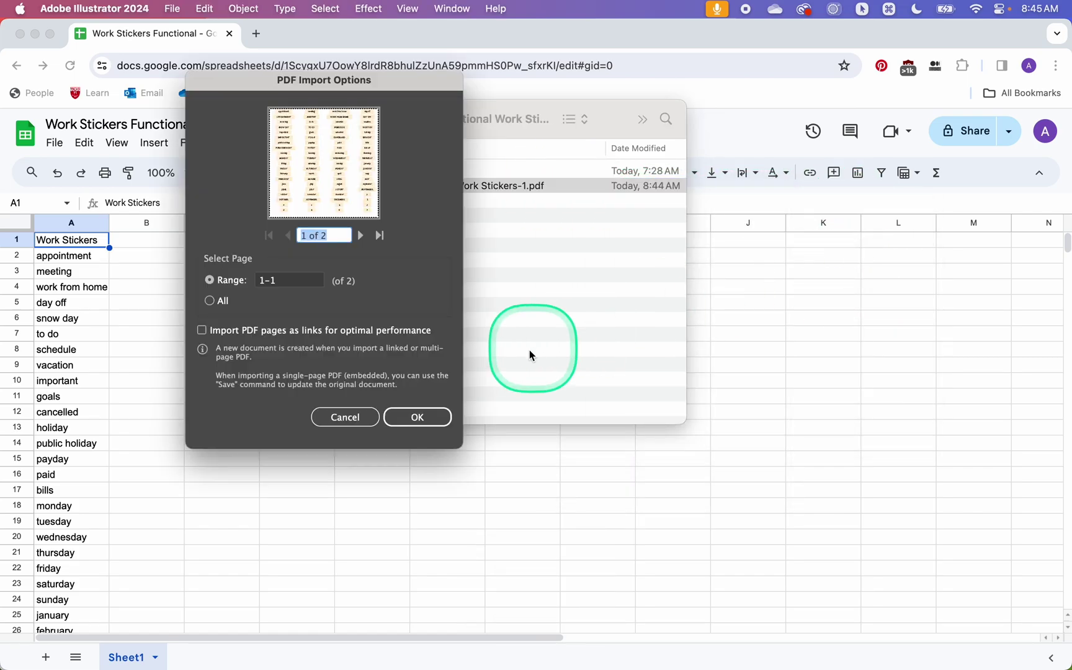
left_click(209, 303)
left_click(202, 332)
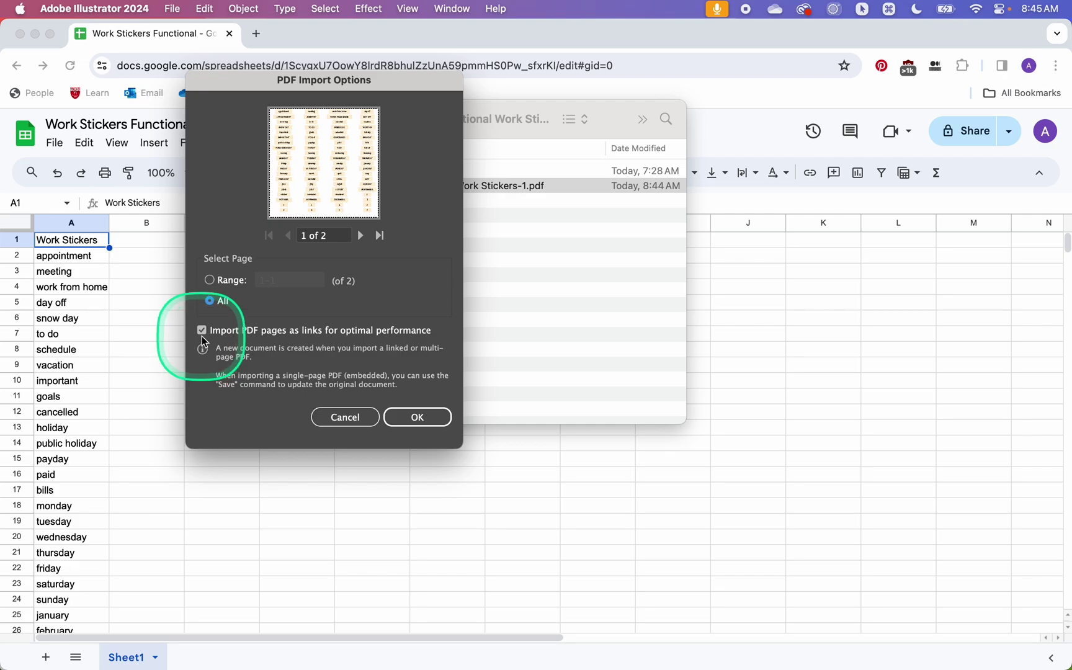
left_click(201, 332)
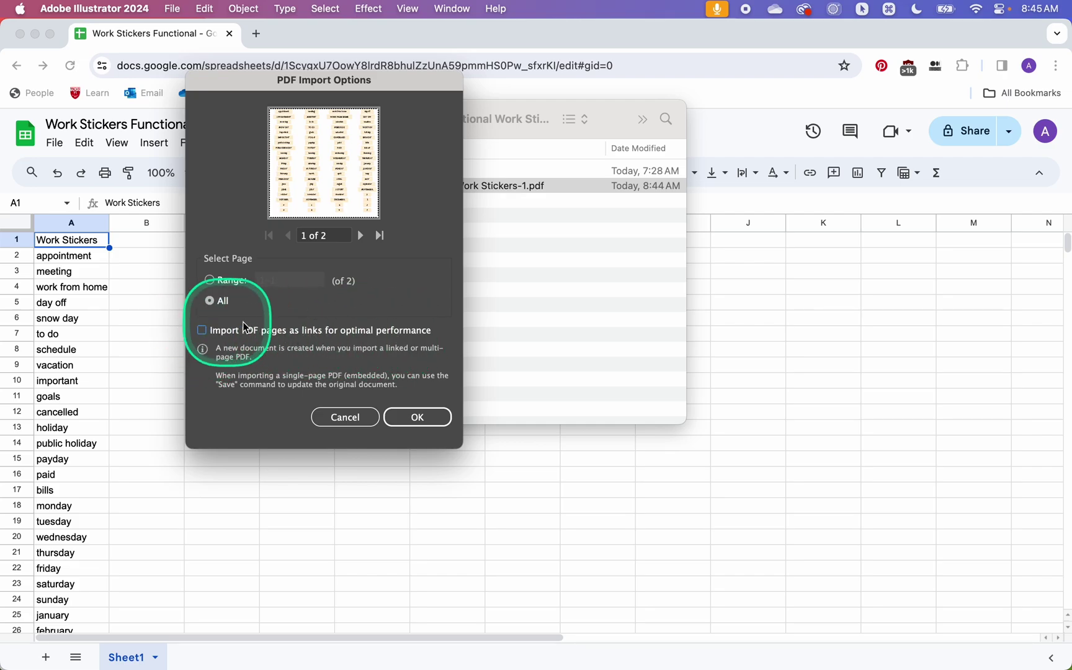
left_click(426, 418)
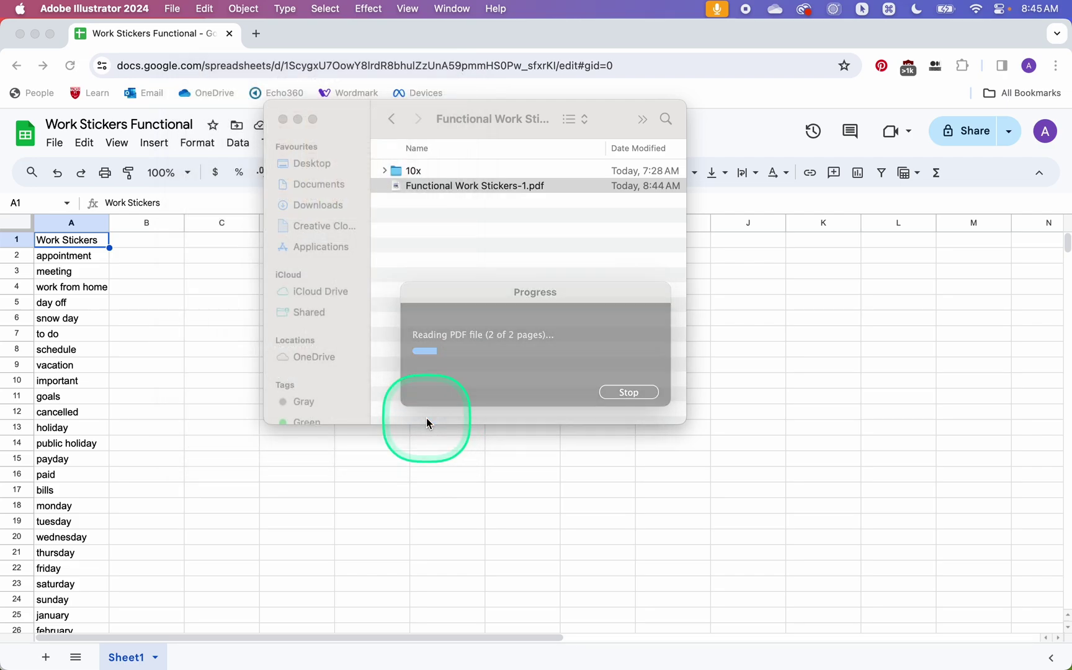
Release the clipping mask on the first artboard's sticker artwork.
scroll(510, 294, "down", 6)
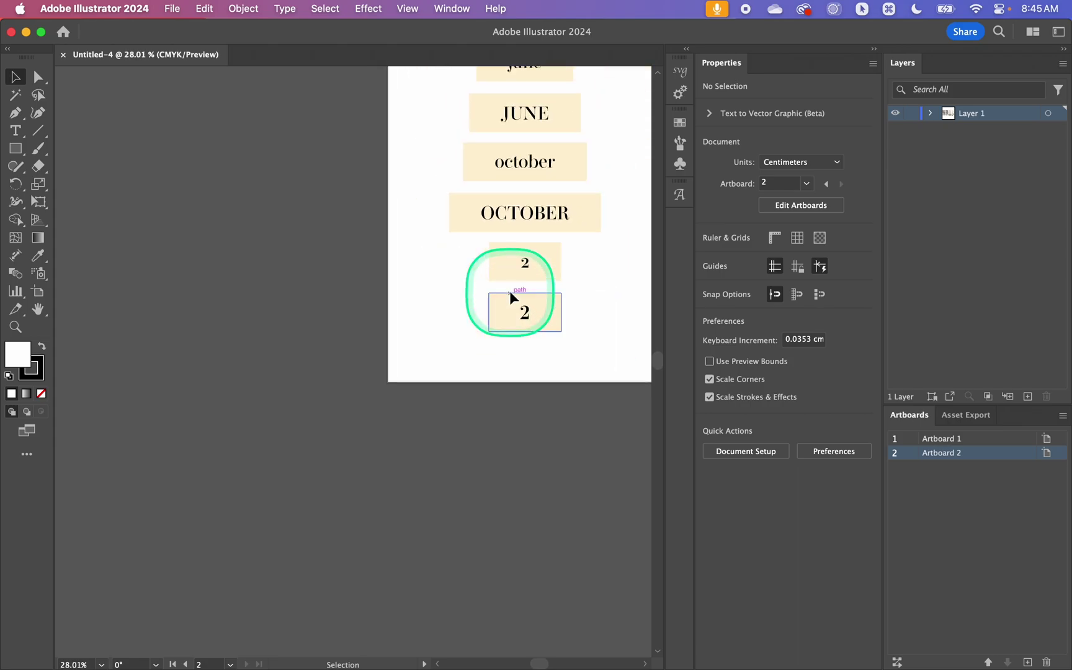
scroll(510, 298, "down", 3)
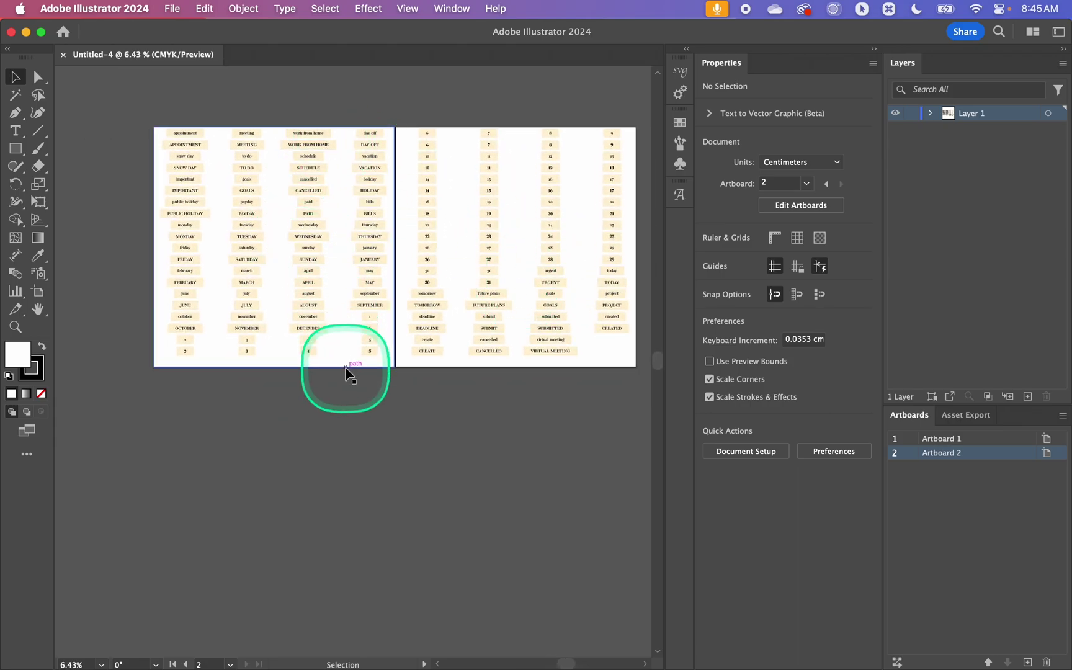
left_click(345, 372)
left_click(487, 332)
left_click(364, 368)
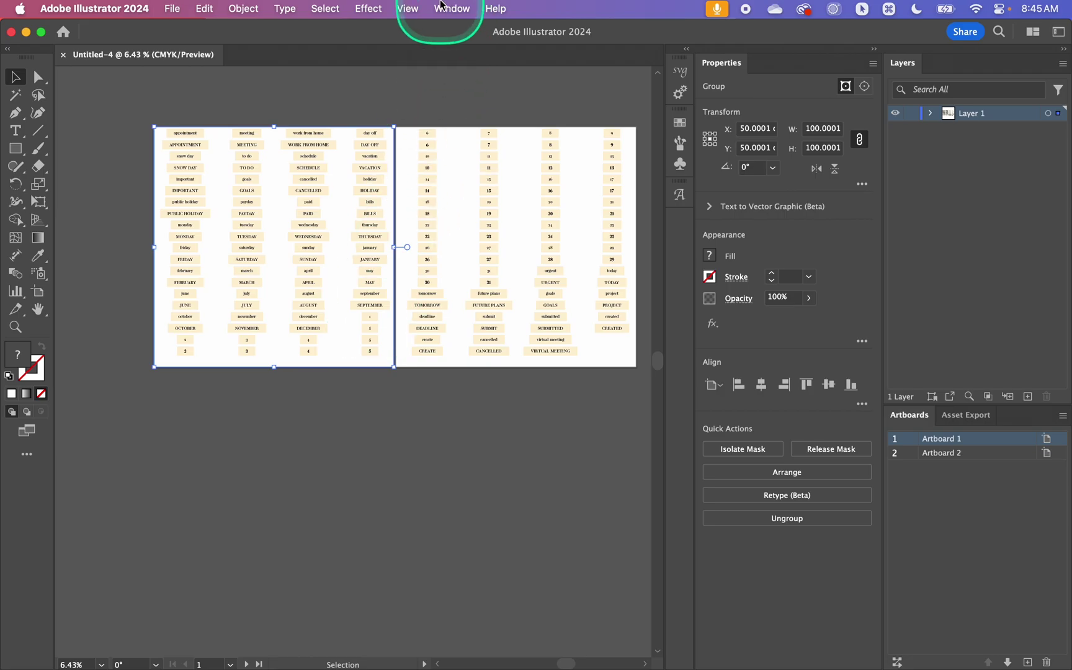
left_click(841, 456)
left_click(488, 455)
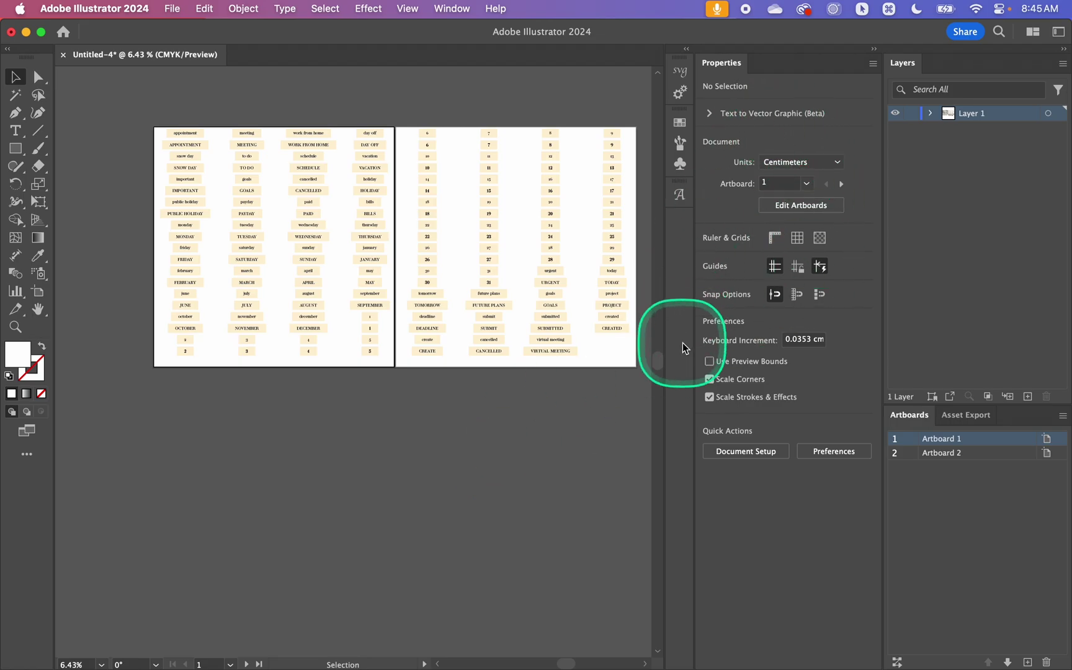
Ungroup the first artboard's sticker artwork and delete the empty page-sized path around it.
left_click(452, 8)
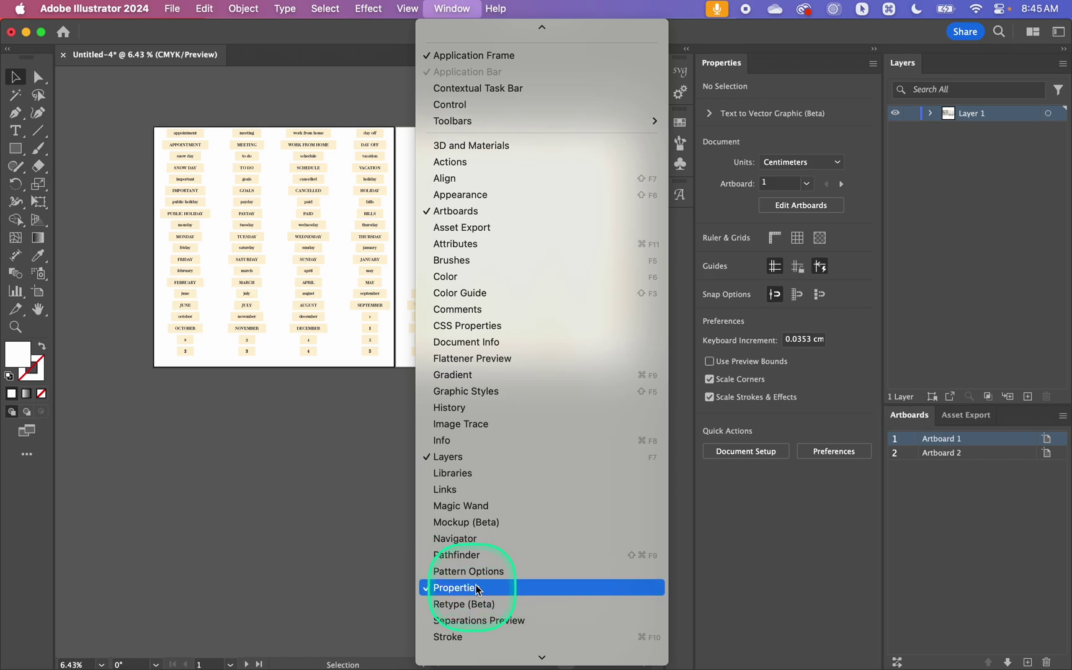
left_click(451, 8)
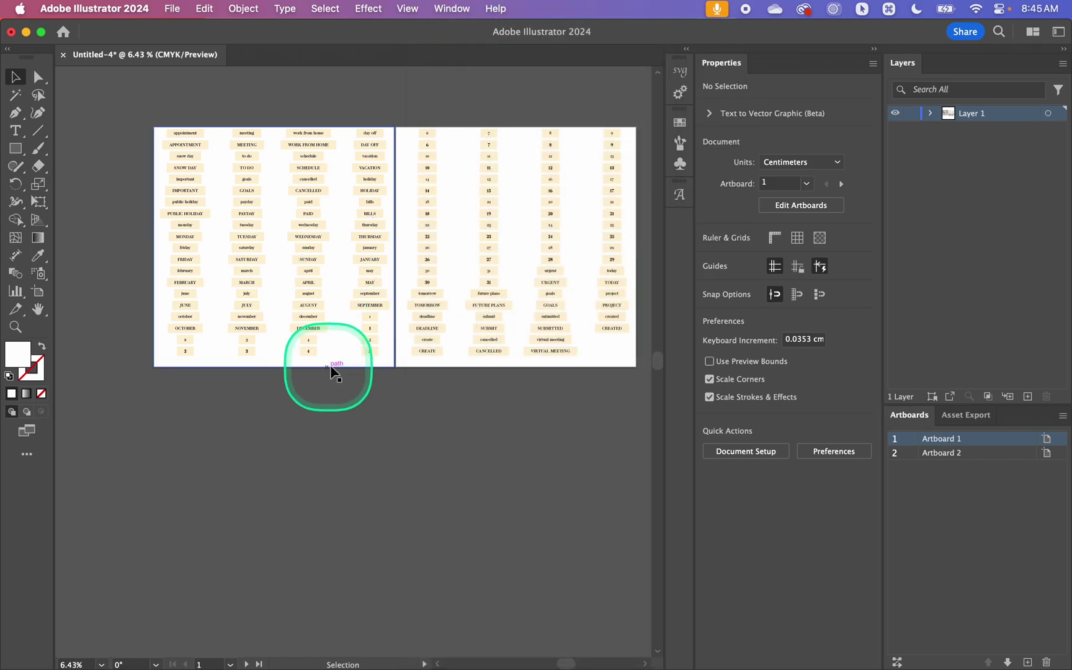
left_click(330, 371)
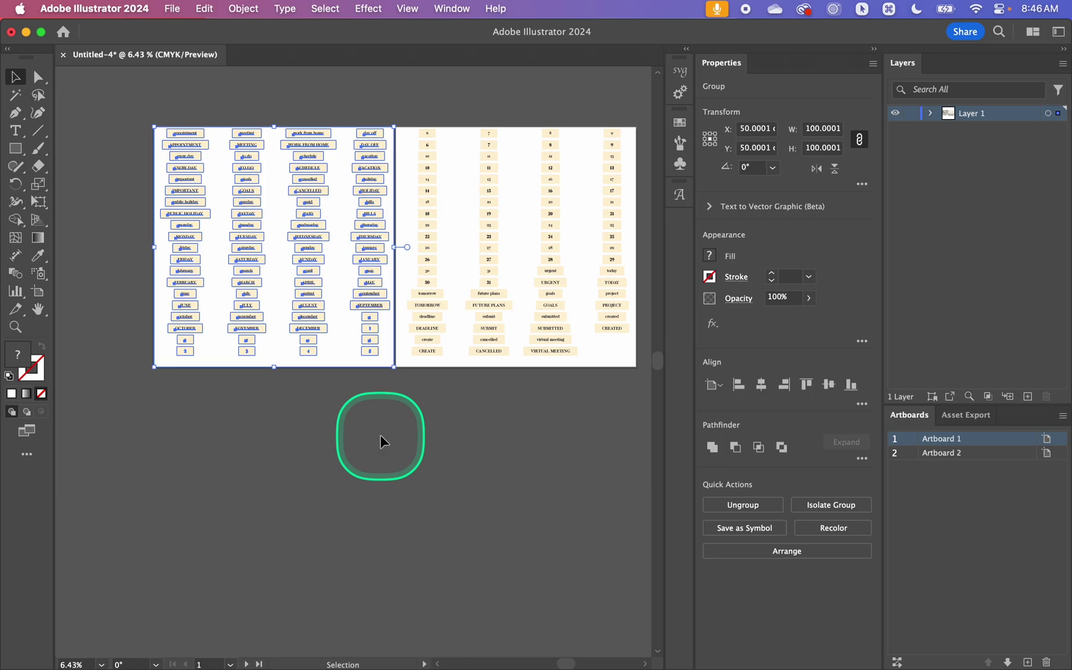
key("super+shift+g")
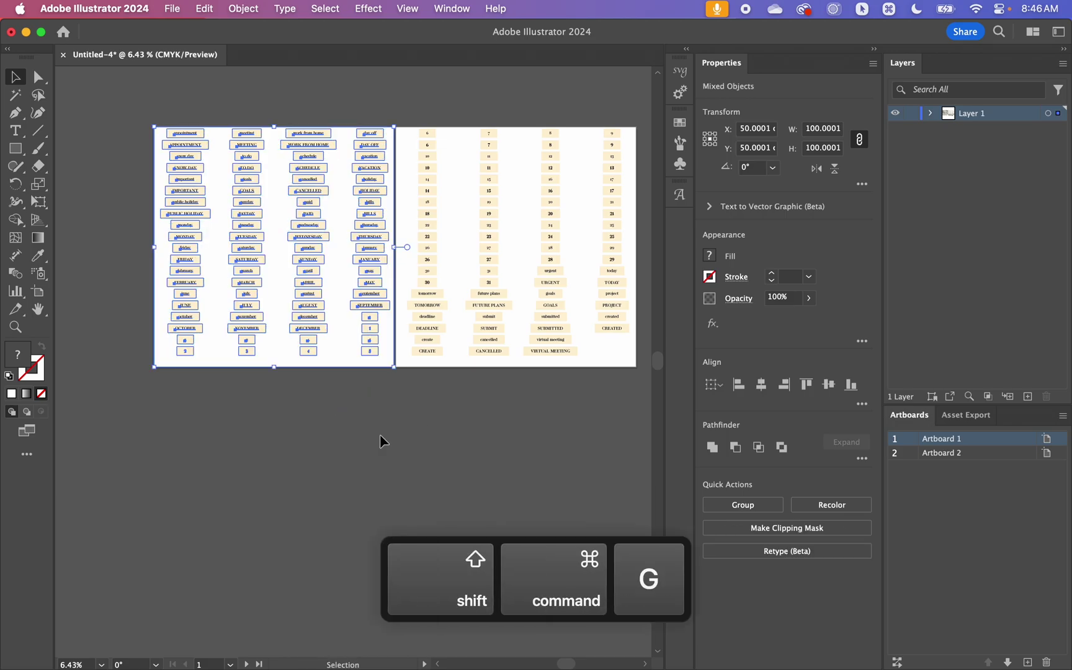
left_click(347, 389)
left_click(350, 369)
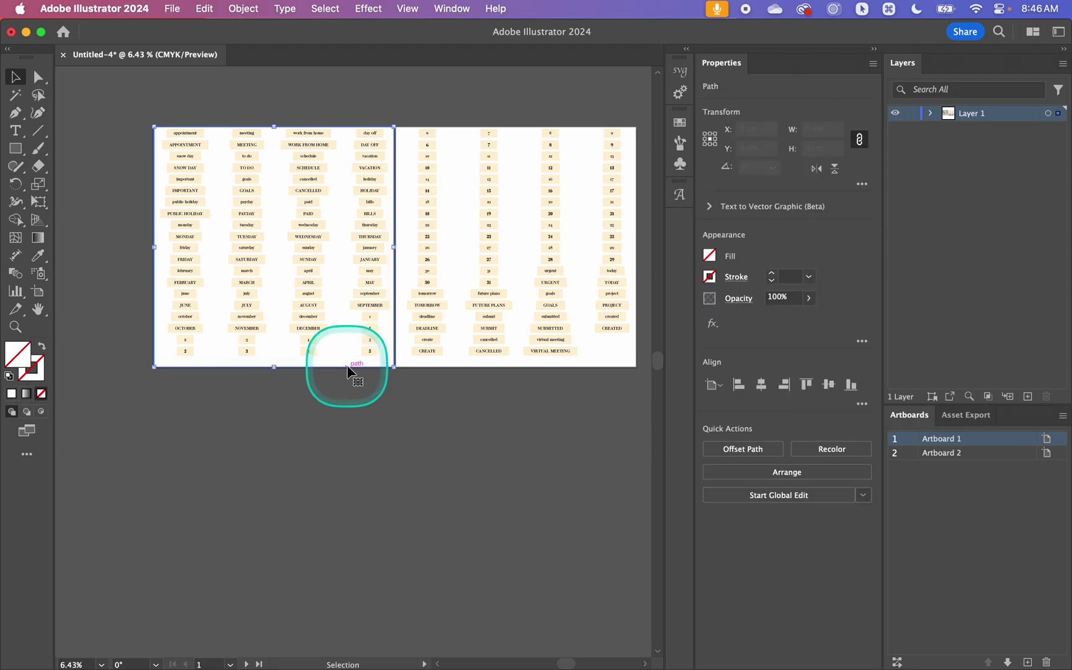
key("BackSpace")
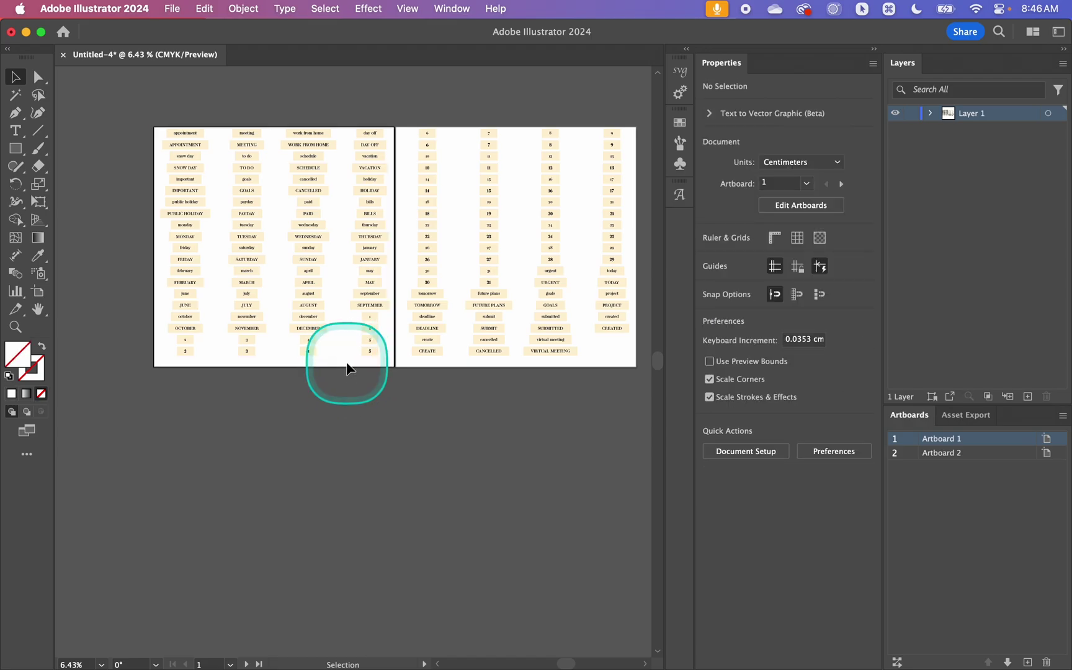
left_click(369, 393)
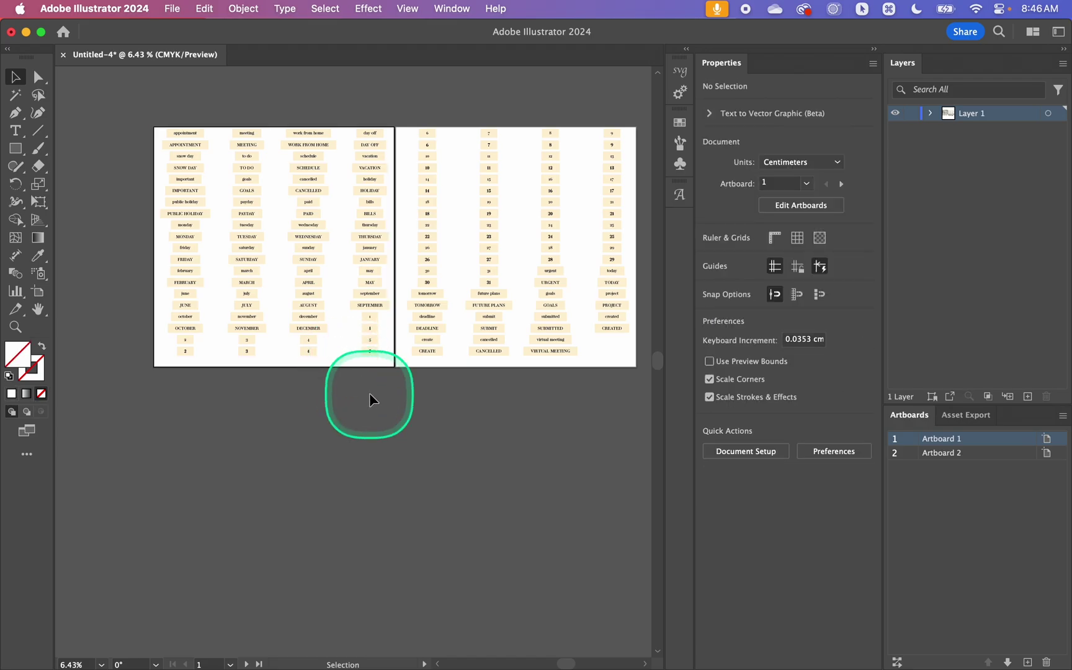
Release the clipping mask on the second artboard's sticker artwork.
left_click(522, 367)
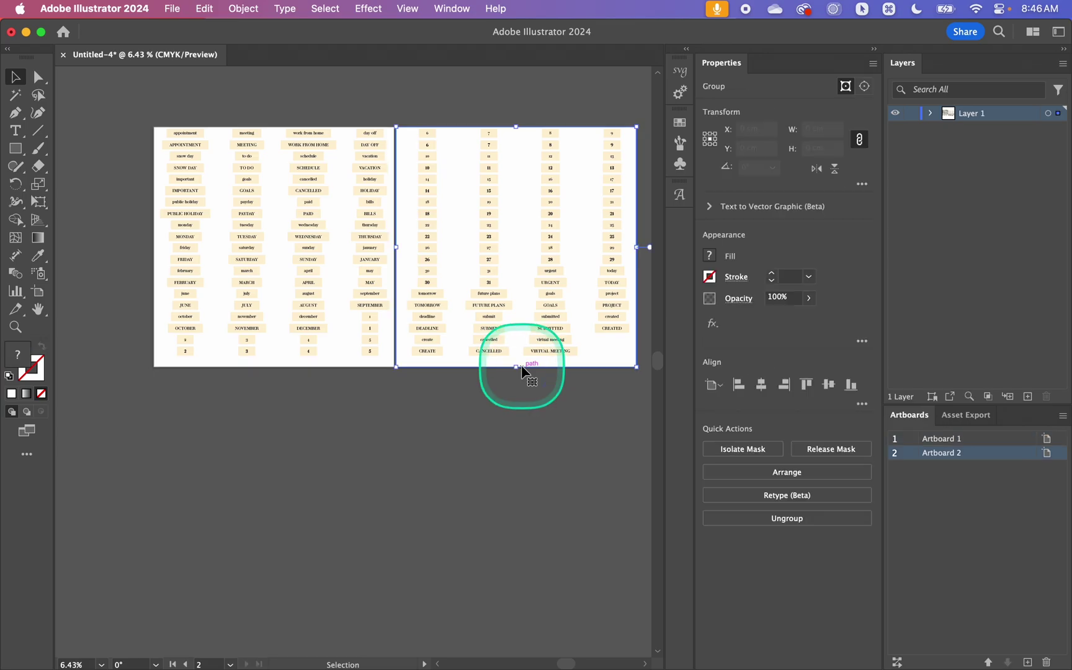
left_click(828, 449)
left_click(503, 439)
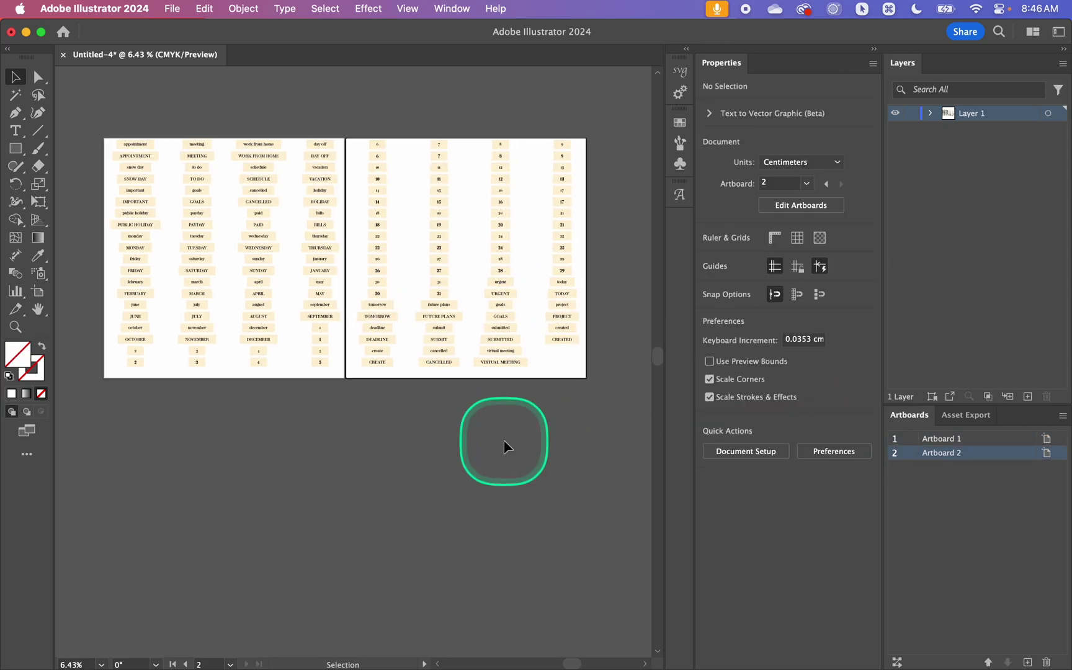
Ungroup the second artboard's sticker artwork and delete its empty page-sized path.
left_click(503, 377)
left_click(751, 504)
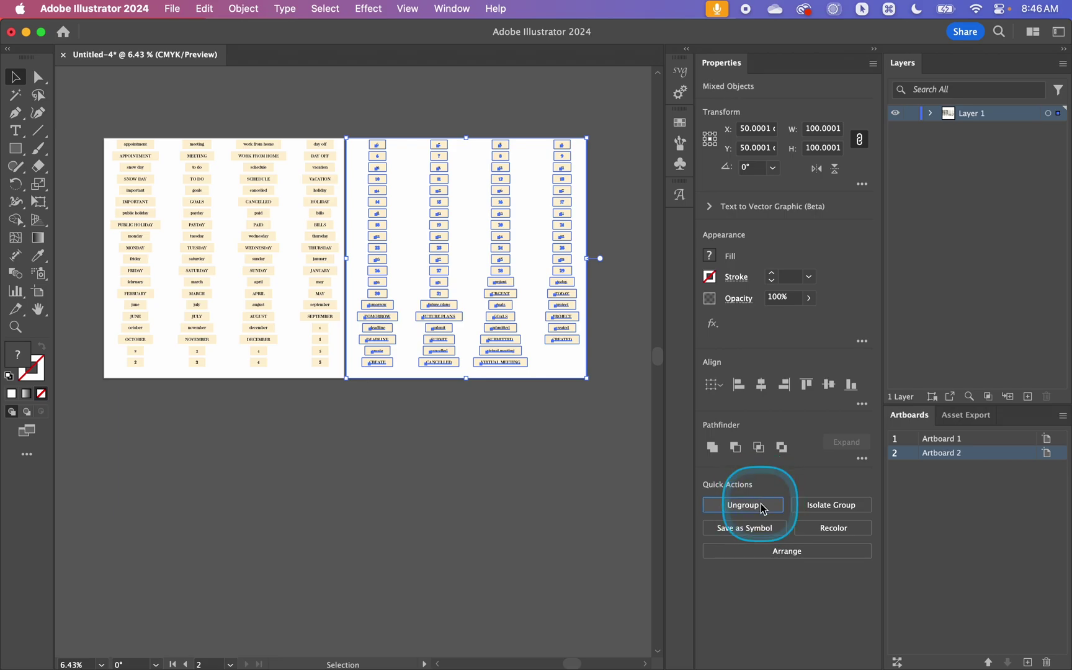
left_click(531, 462)
left_click(524, 380)
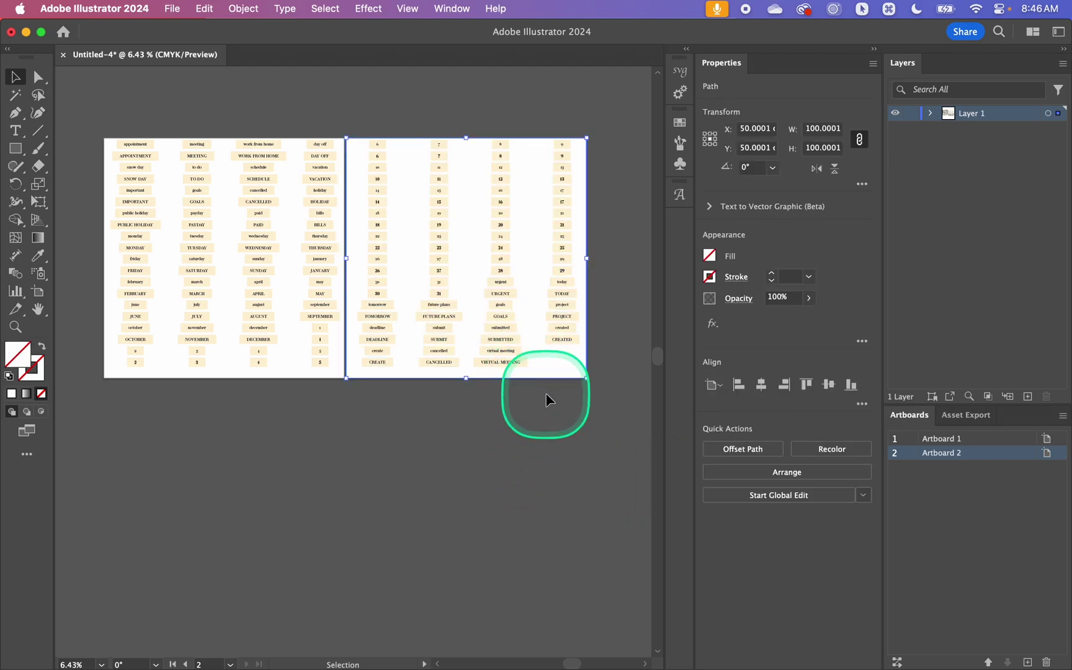
key("BackSpace")
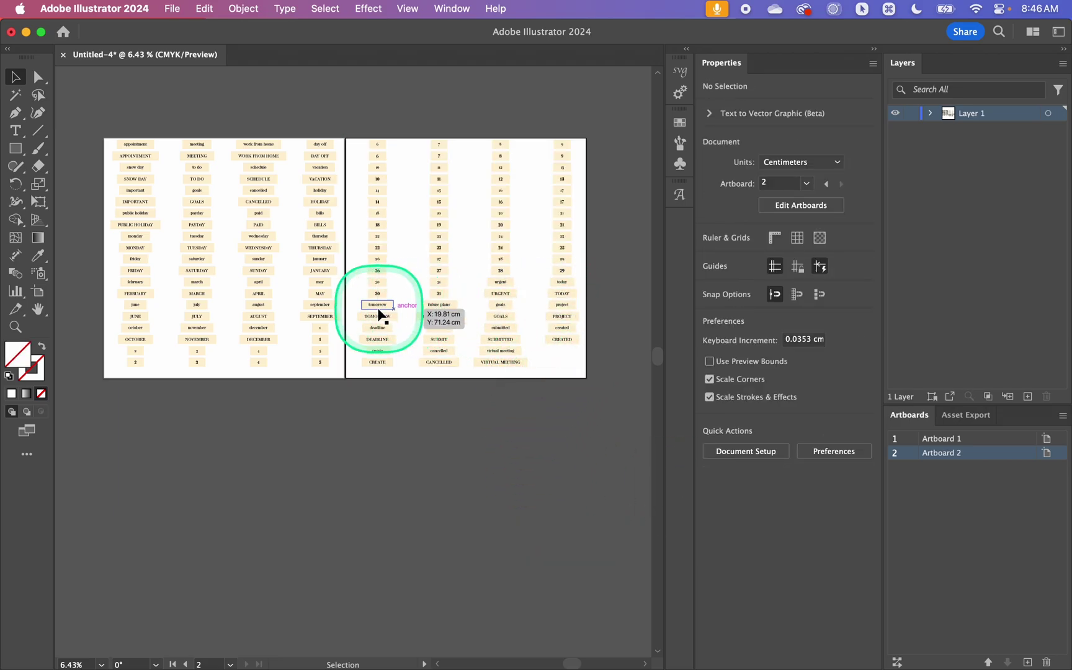
Switch to Outline view and examine how the text and frames of the second artboard's stickers are built.
key("ctrl+y")
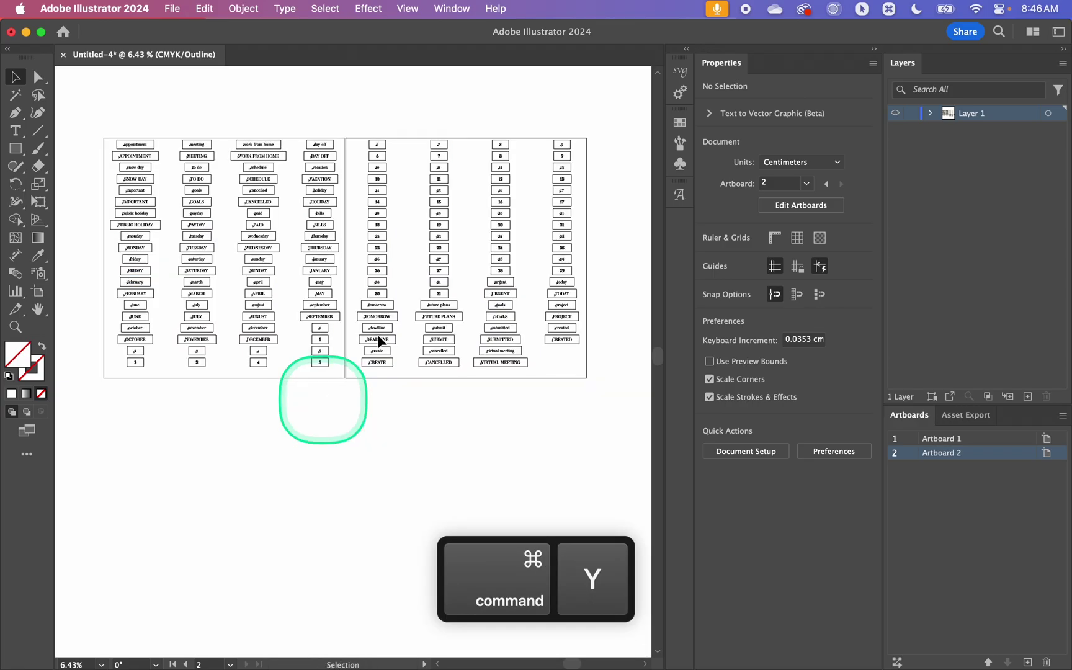
scroll(483, 247, "up", 5)
scroll(378, 319, "right", 5)
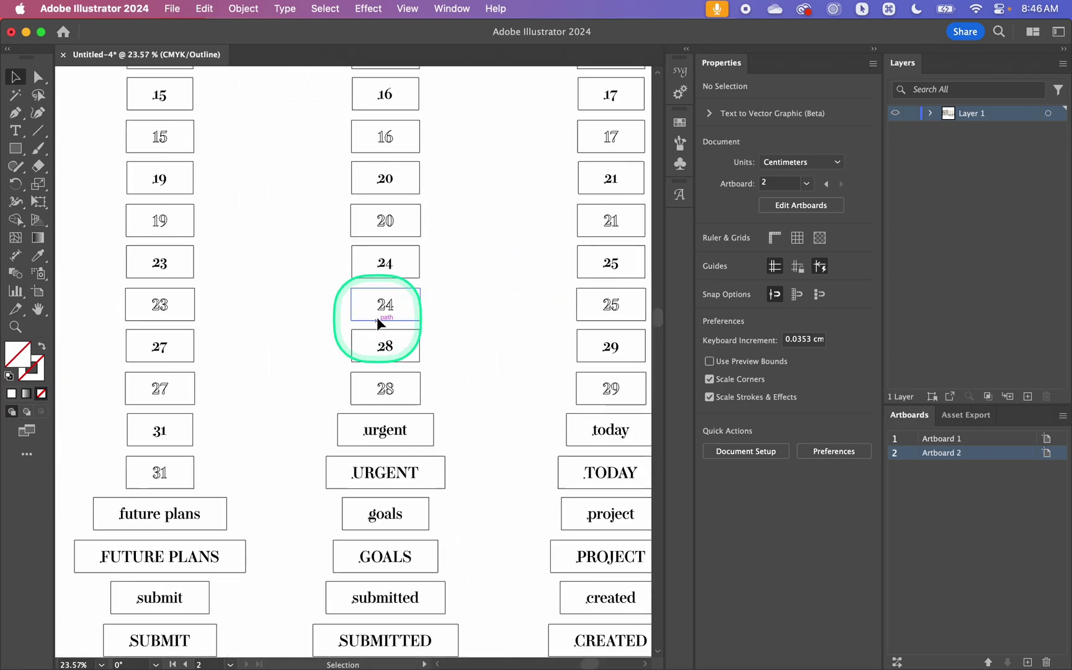
scroll(378, 306, "up", 3)
scroll(378, 306, "right", 3)
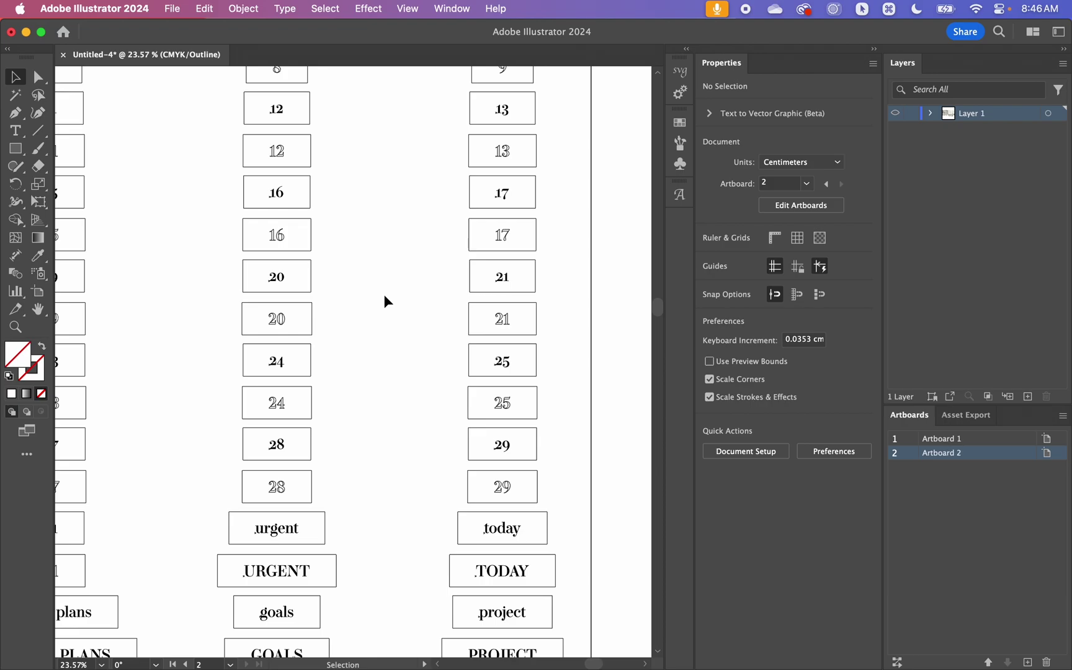
left_click_drag(273, 148, 318, 174)
scroll(318, 172, "up", 3)
scroll(317, 171, "left", 1)
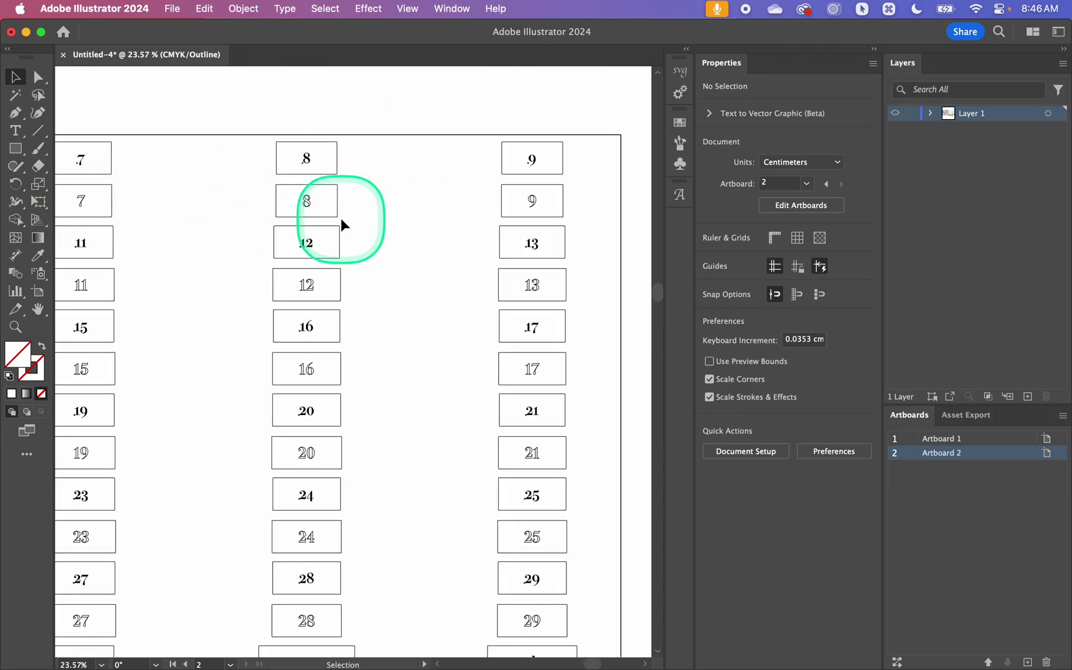
Look over the outlined stickers on both artboards and restore the normal Preview display.
scroll(341, 218, "down", 5)
scroll(340, 218, "left", 2)
scroll(340, 218, "down", 3)
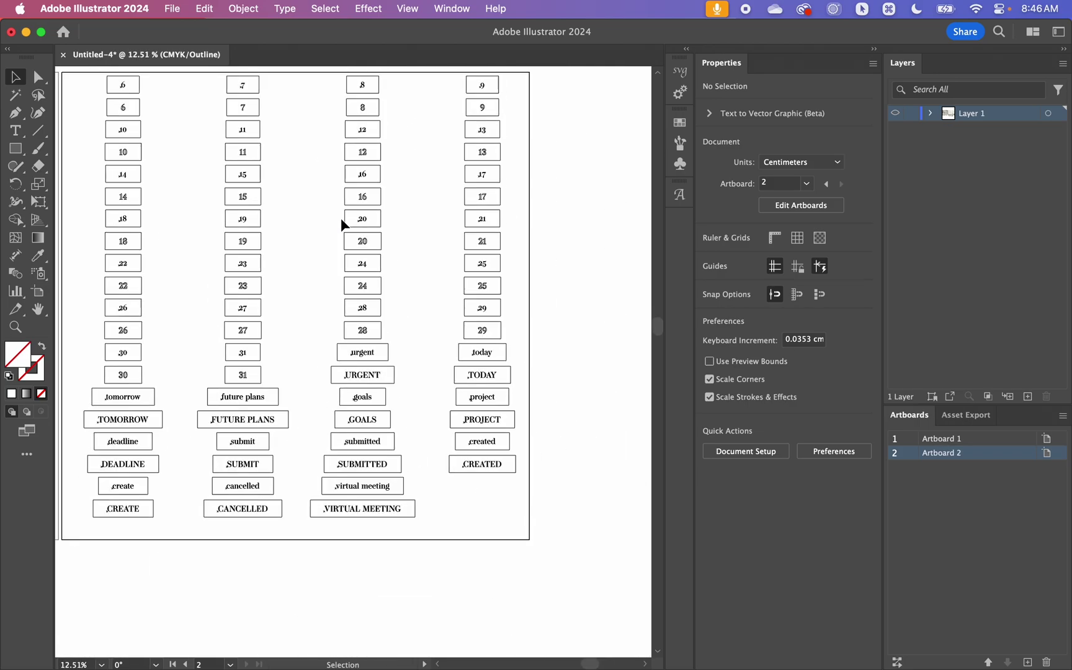
scroll(340, 218, "left", 3)
scroll(341, 218, "down", 2)
scroll(273, 357, "left", 4)
scroll(273, 357, "down", 3)
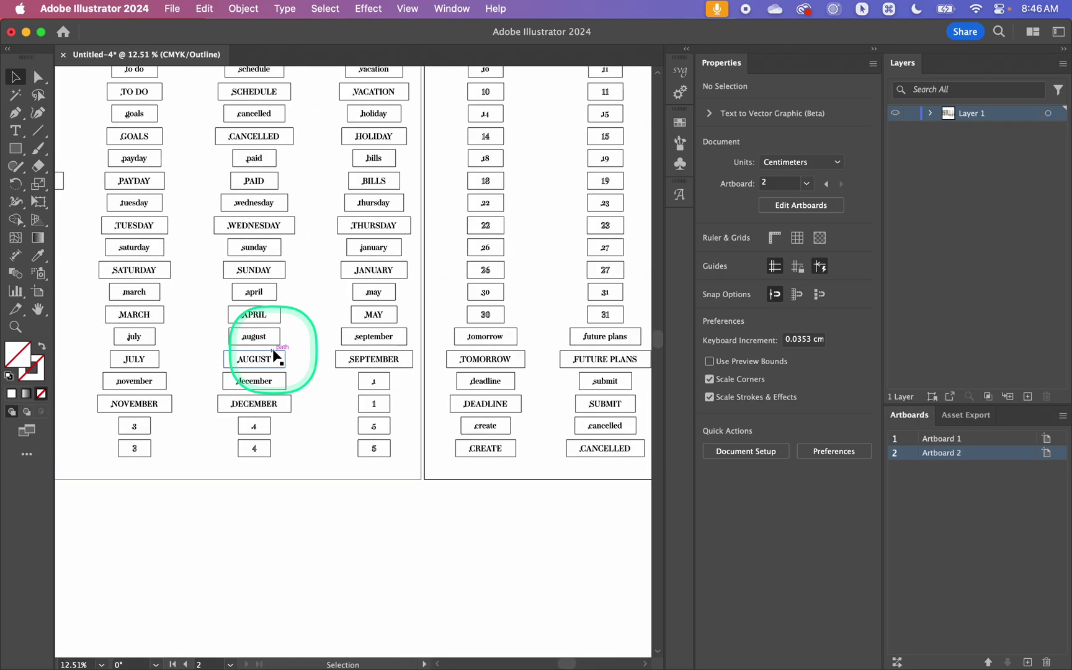
scroll(258, 251, "up", 3)
scroll(257, 252, "left", 4)
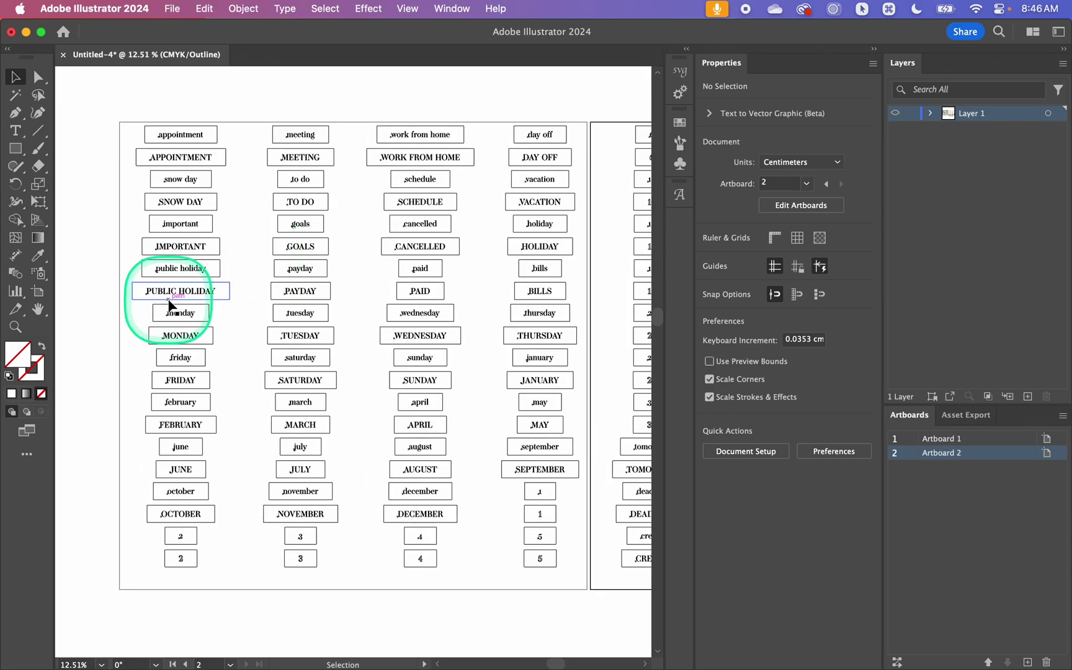
key("super+y")
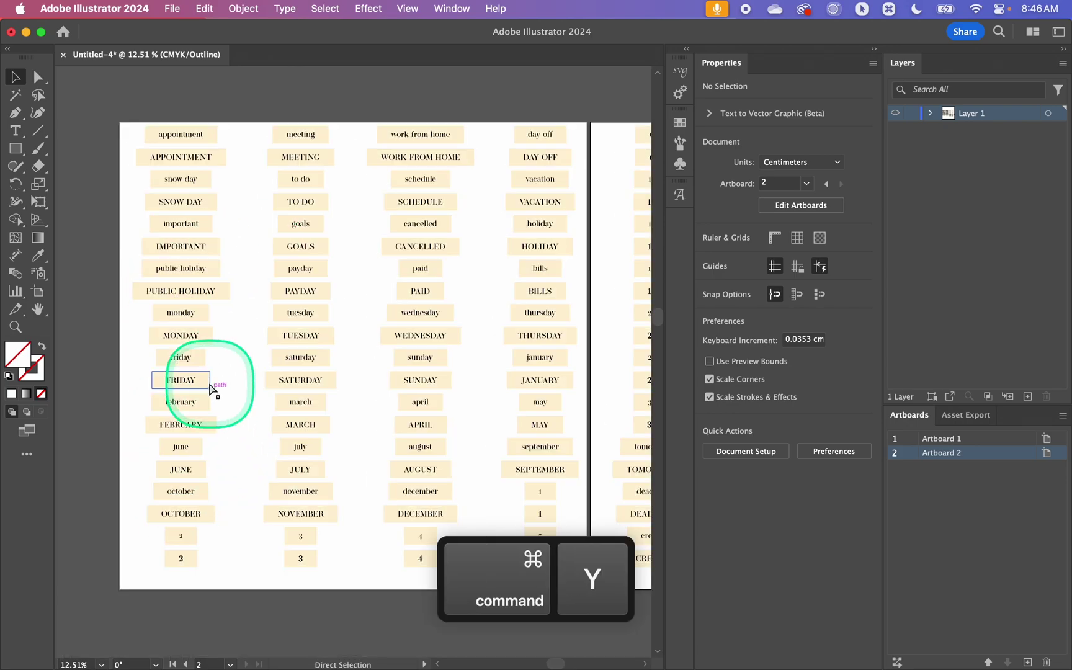
Move all the stickers from both artboards together onto the empty canvas above the artboards.
scroll(382, 411, "down", 5)
scroll(382, 410, "down", 2)
scroll(382, 411, "right", 3)
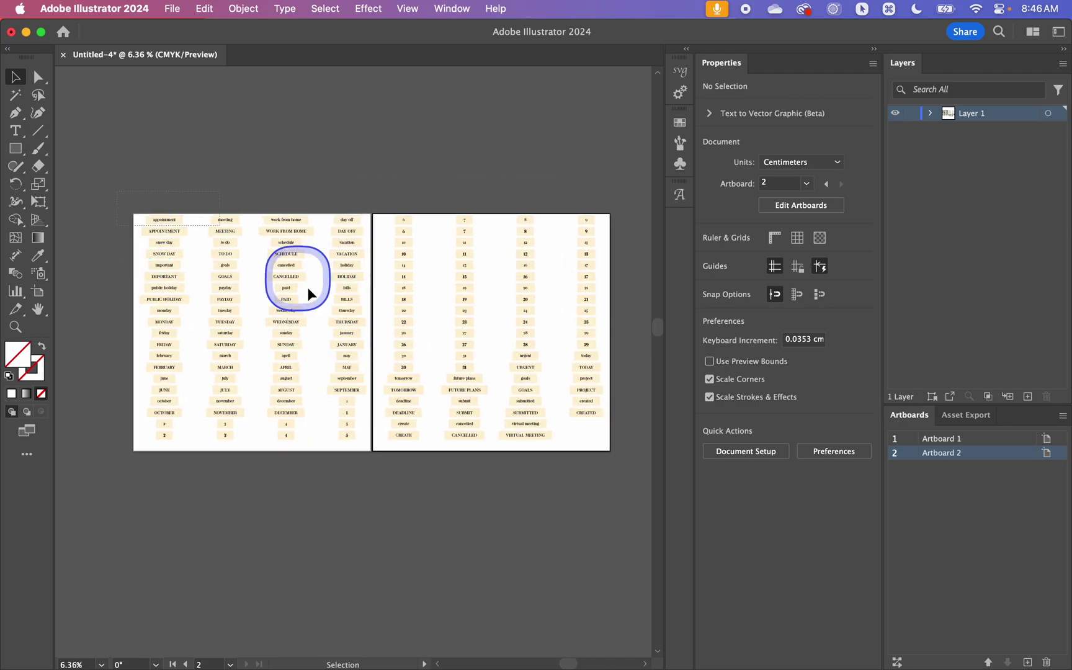
left_click_drag(556, 351, 633, 481)
left_click_drag(277, 224, 274, 113)
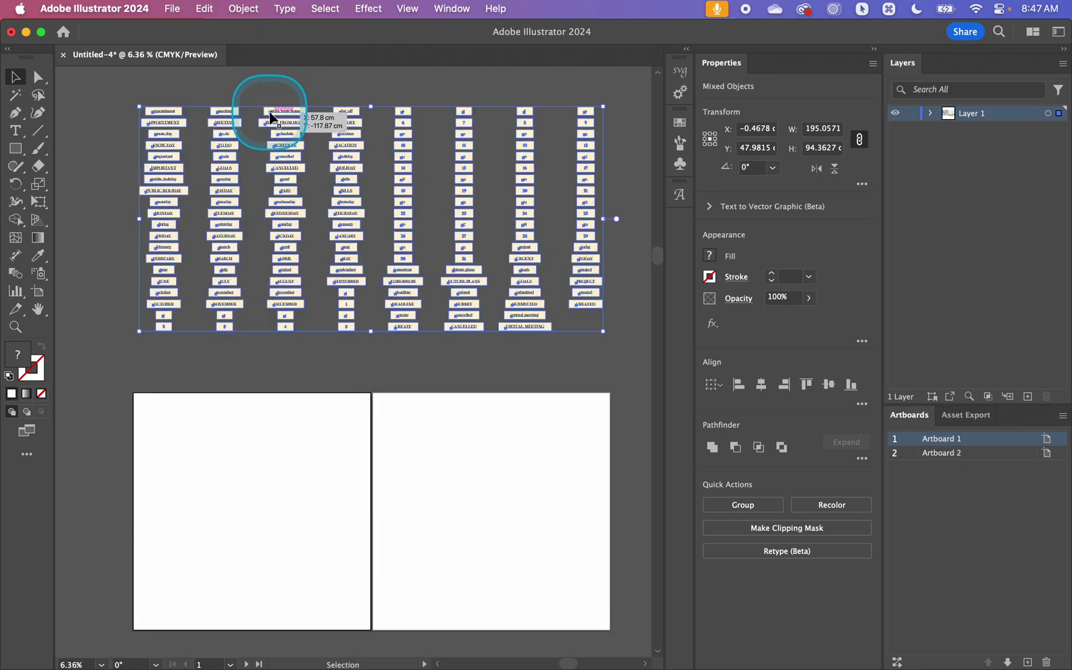
left_click(283, 361)
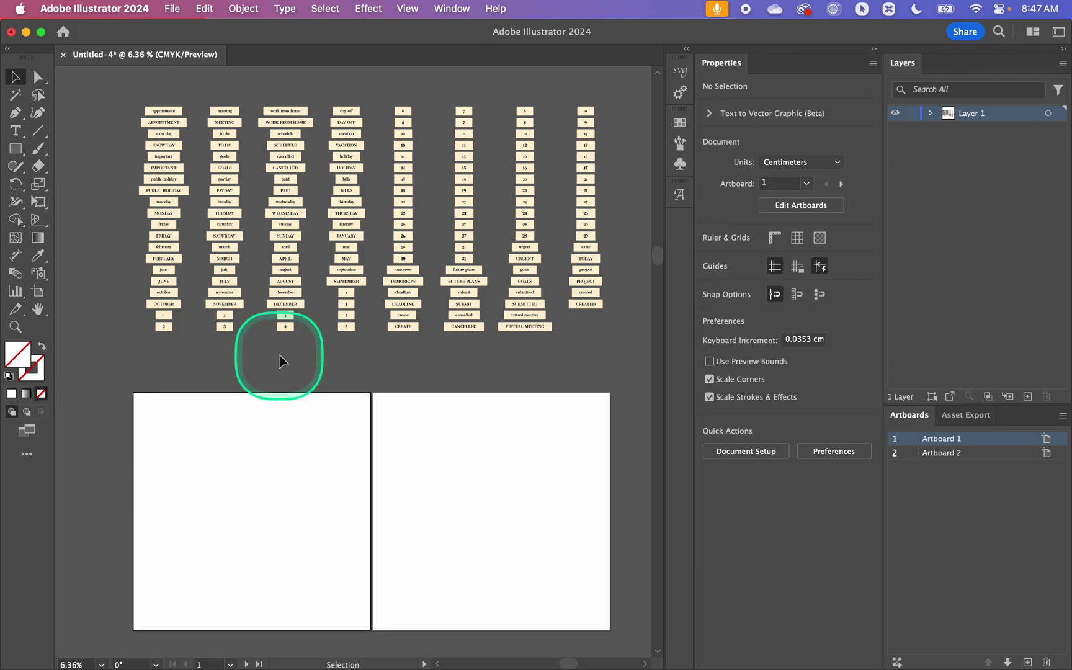
Activate the Artboard tool near the lowercase "appointment" sticker and check that the toolbar is set to Advanced.
left_click(179, 113)
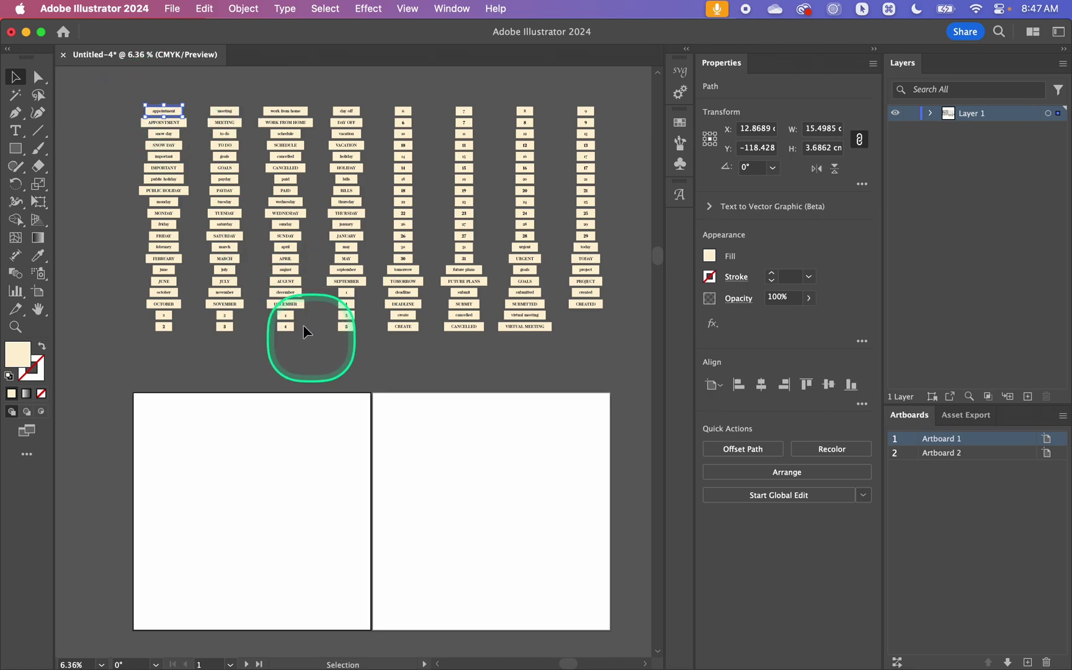
left_click(140, 118)
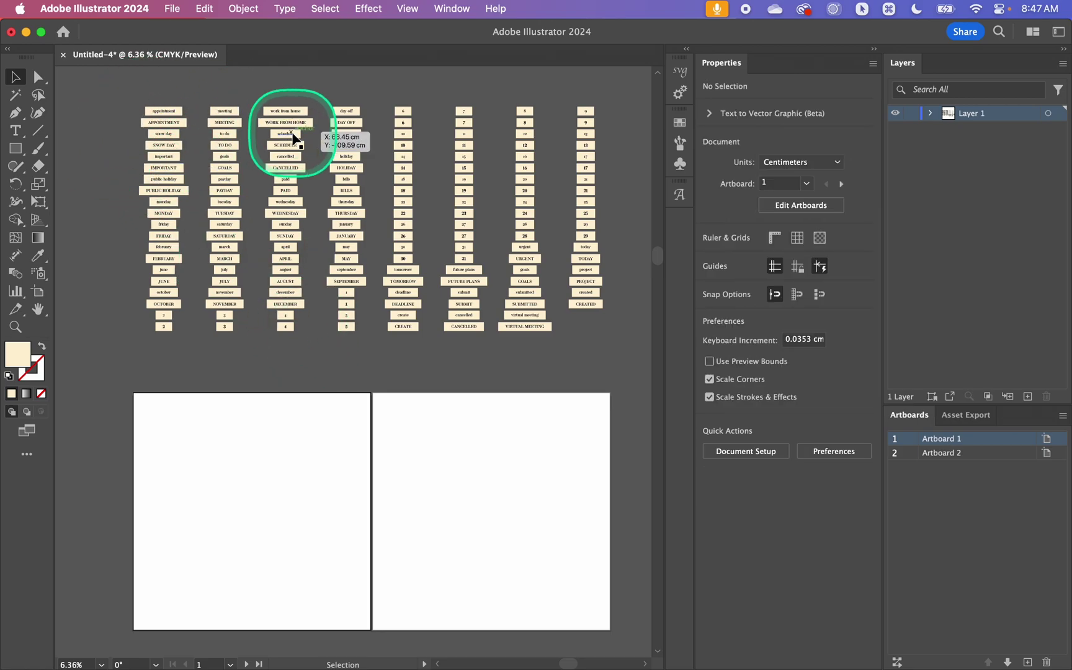
scroll(148, 111, "up", 10)
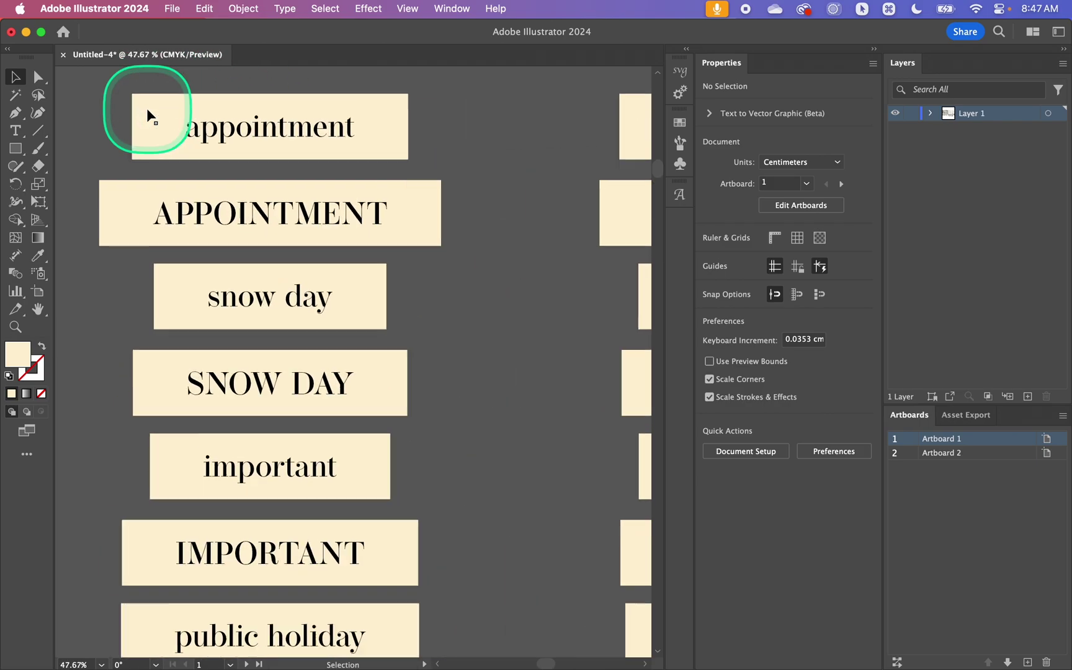
scroll(149, 113, "up", 2)
scroll(149, 113, "left", 3)
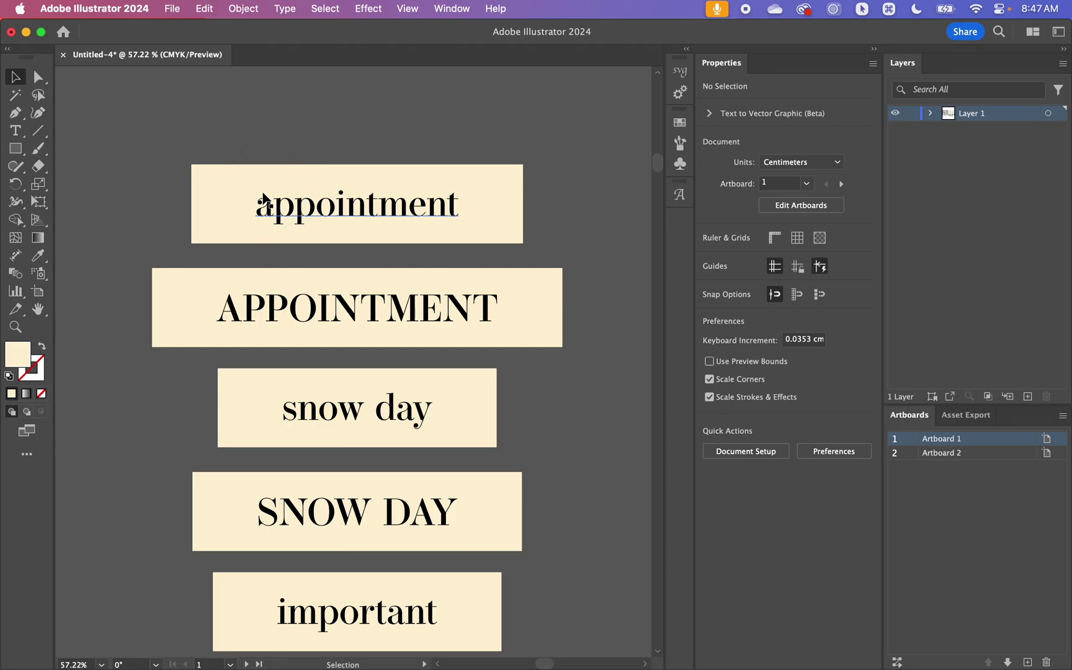
key("shift+o")
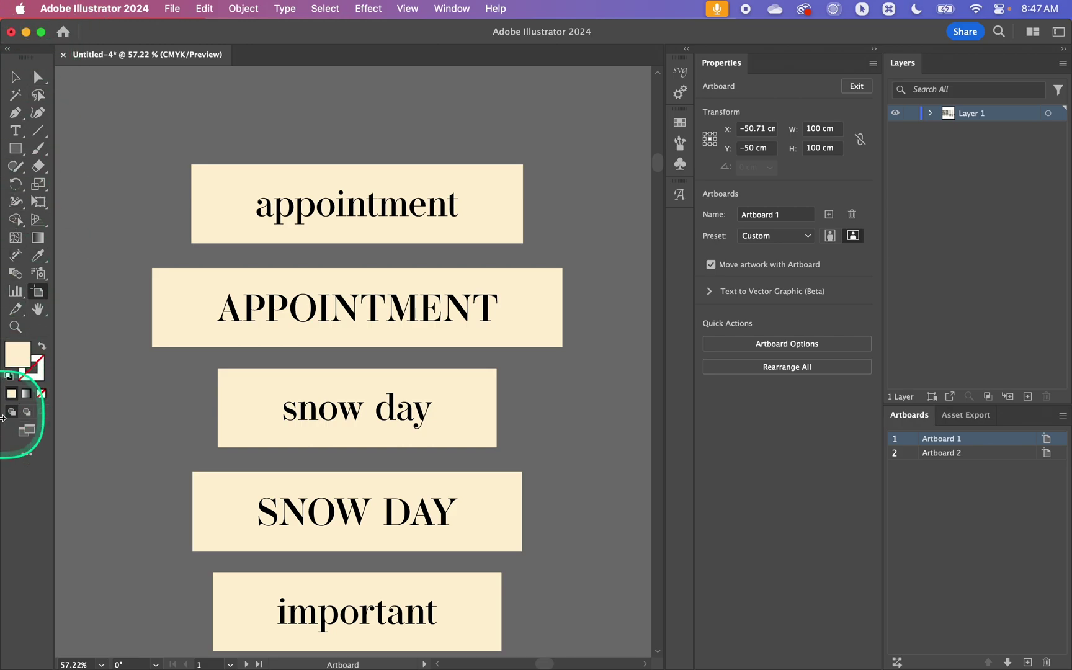
left_click(25, 456)
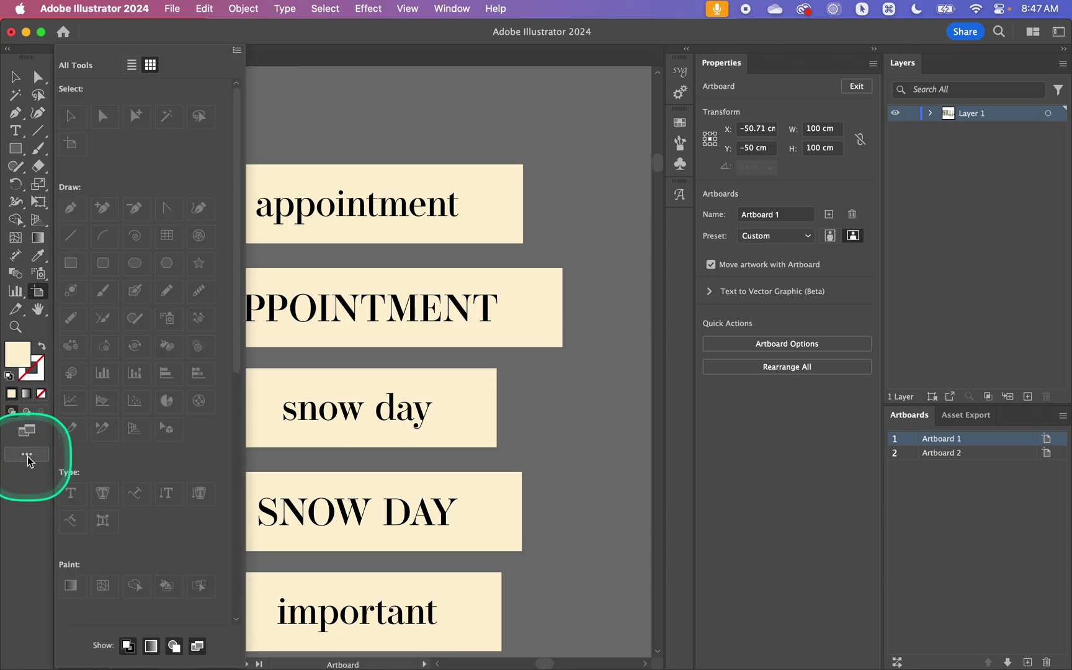
left_click(237, 51)
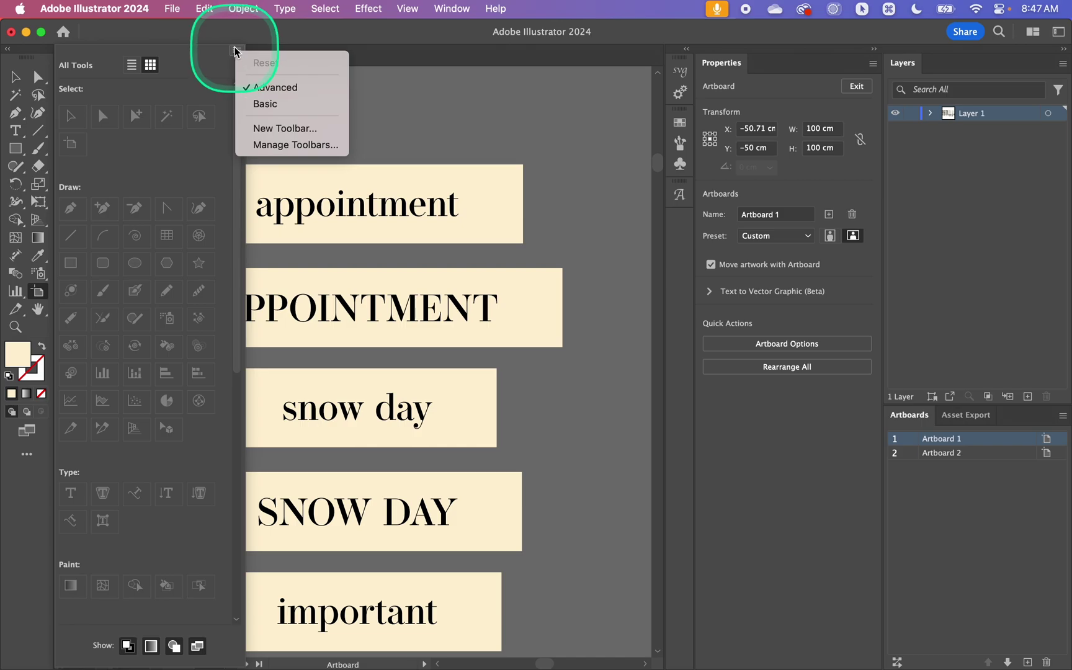
left_click(237, 50)
left_click(22, 435)
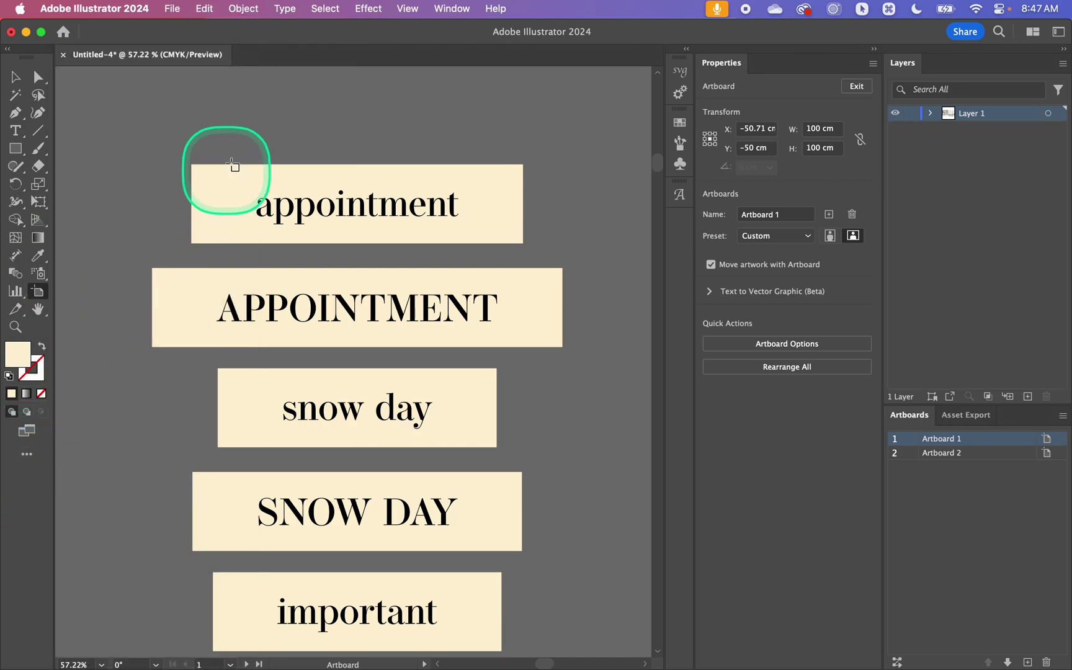
Fit Artboard 1 to the "appointment" sticker and add fitted artboards around "APPOINTMENT", "snow day" and "SNOW DAY".
left_click(190, 164)
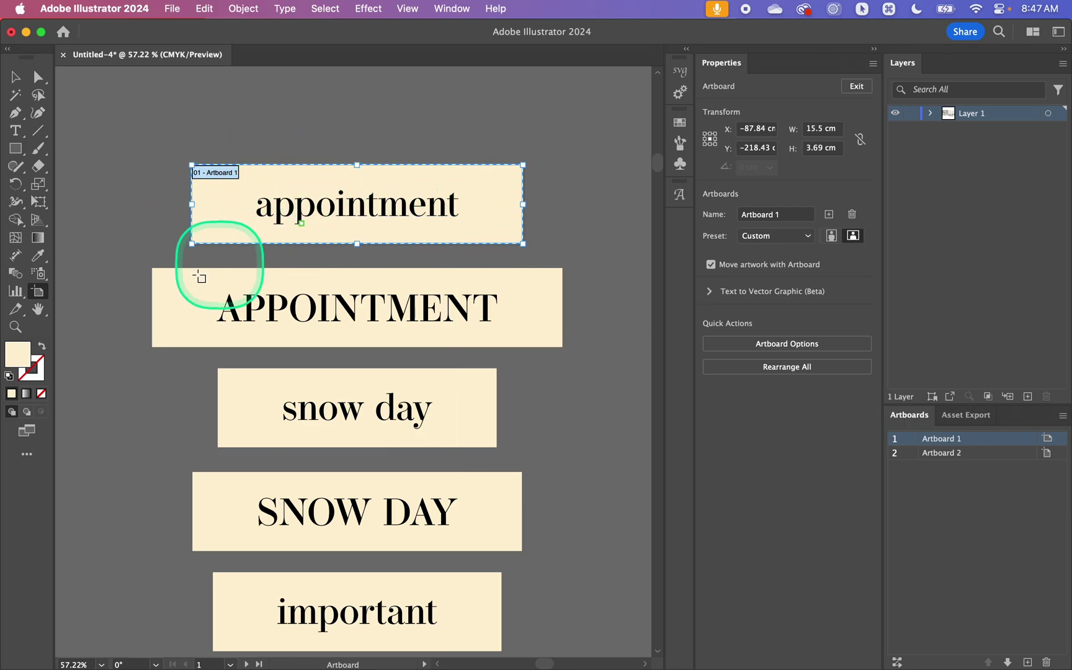
left_click(150, 268)
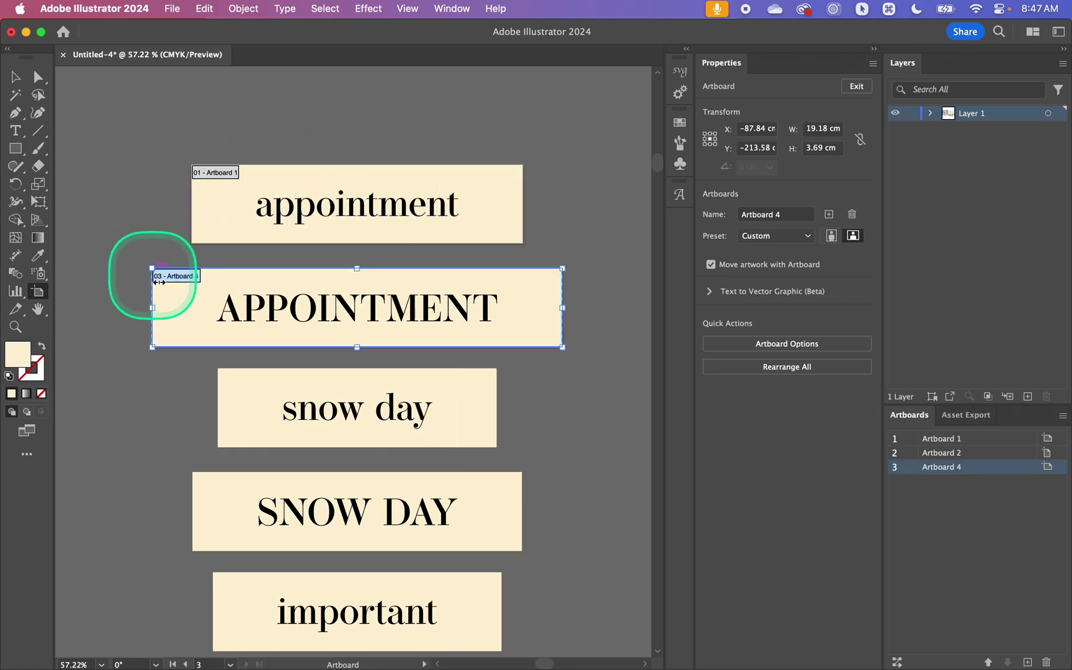
left_click(220, 406)
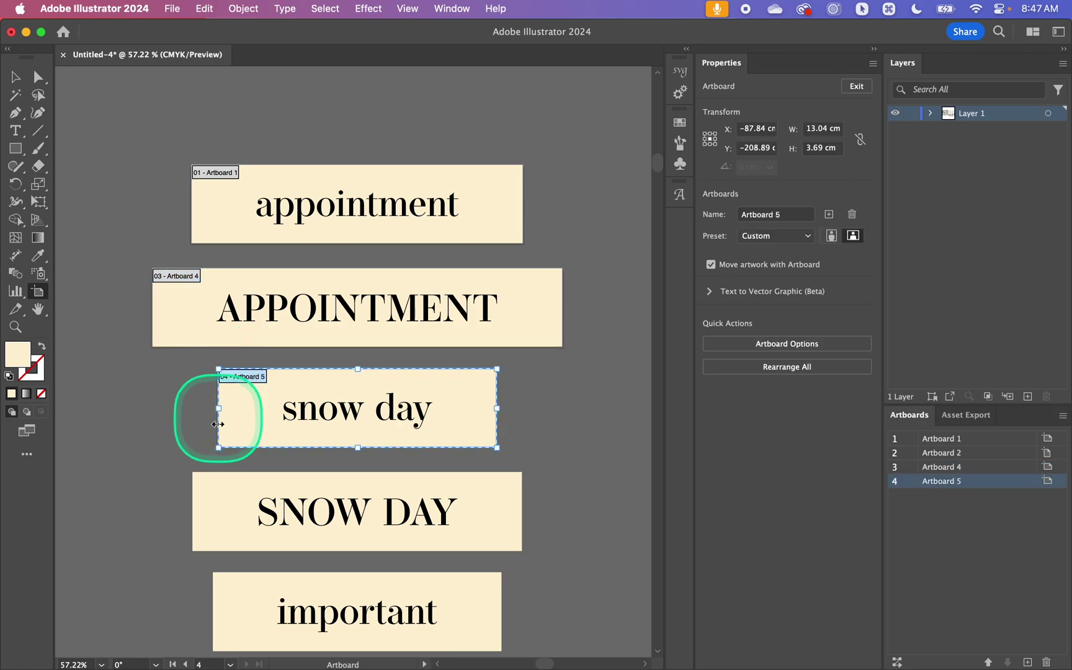
left_click(186, 472)
Add fitted artboards around the "important", "IMPORTANT" and lowercase "public holiday" stickers.
scroll(254, 480, "down", 4)
left_click(205, 450)
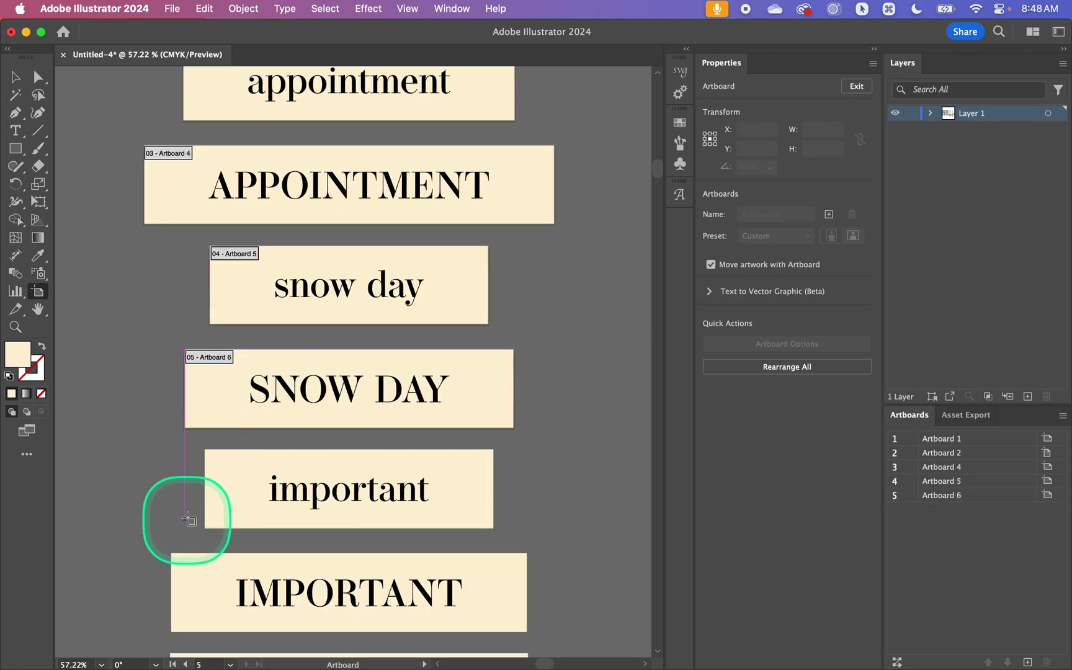
left_click(206, 449)
left_click(171, 554)
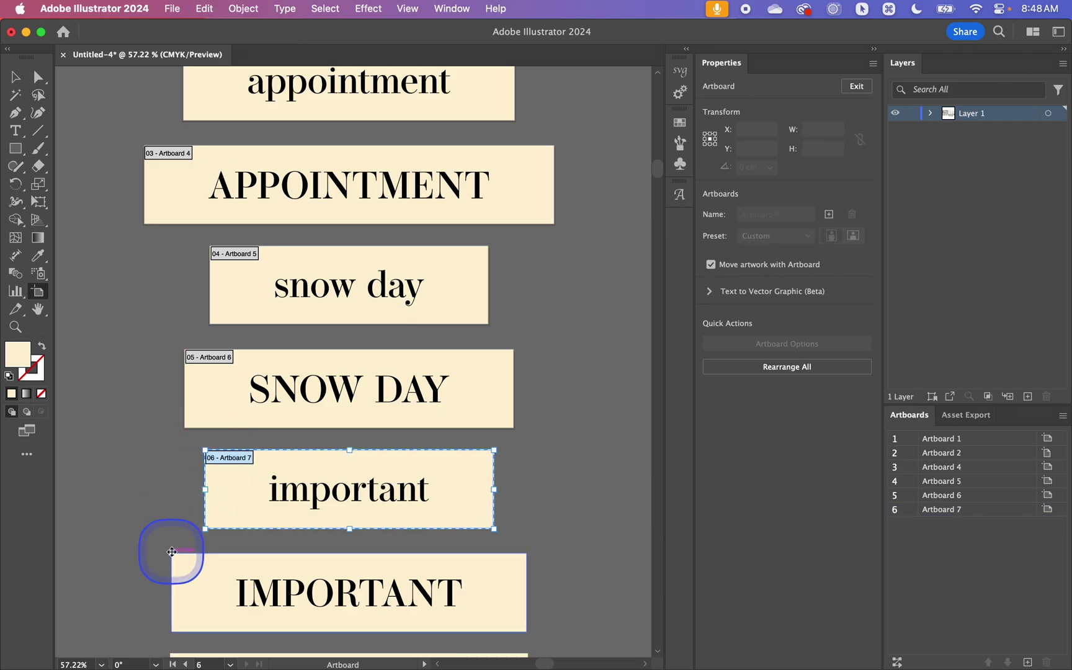
scroll(172, 552, "down", 4)
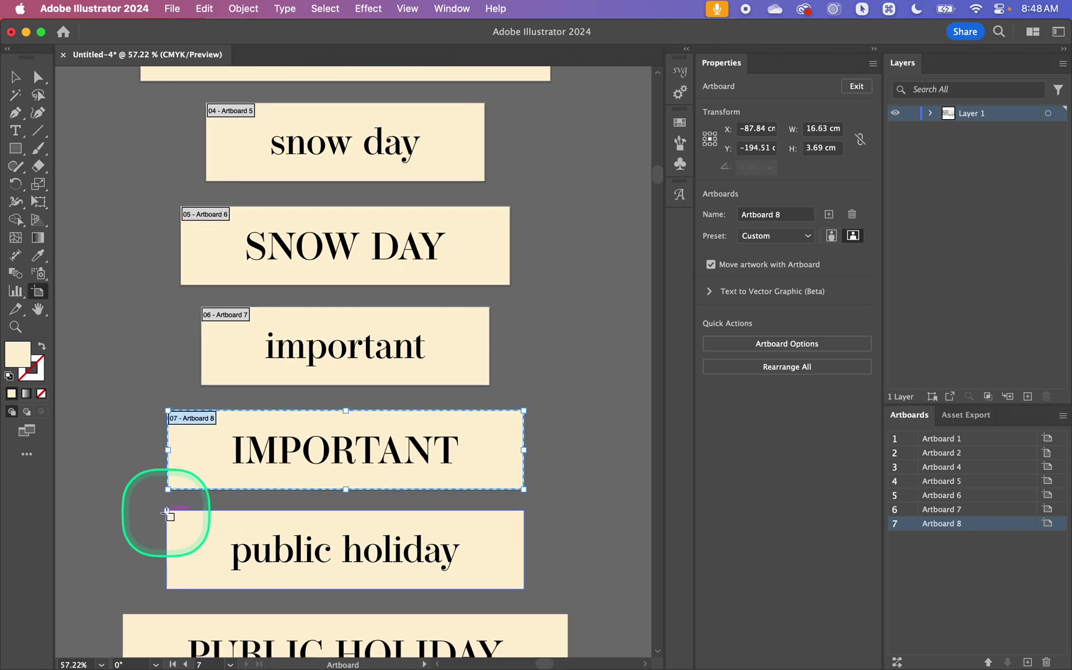
left_click(168, 512)
Add fitted artboards around the "PUBLIC HOLIDAY" and lowercase "monday" stickers, finishing with the Artboard tool.
scroll(198, 538, "down", 4)
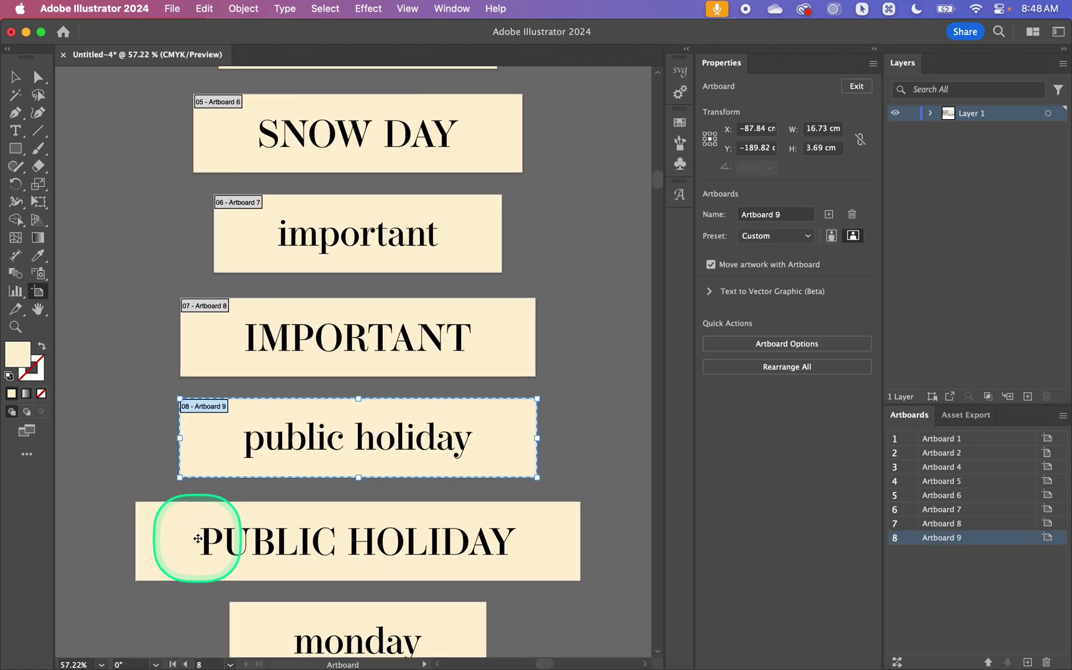
left_click(135, 499)
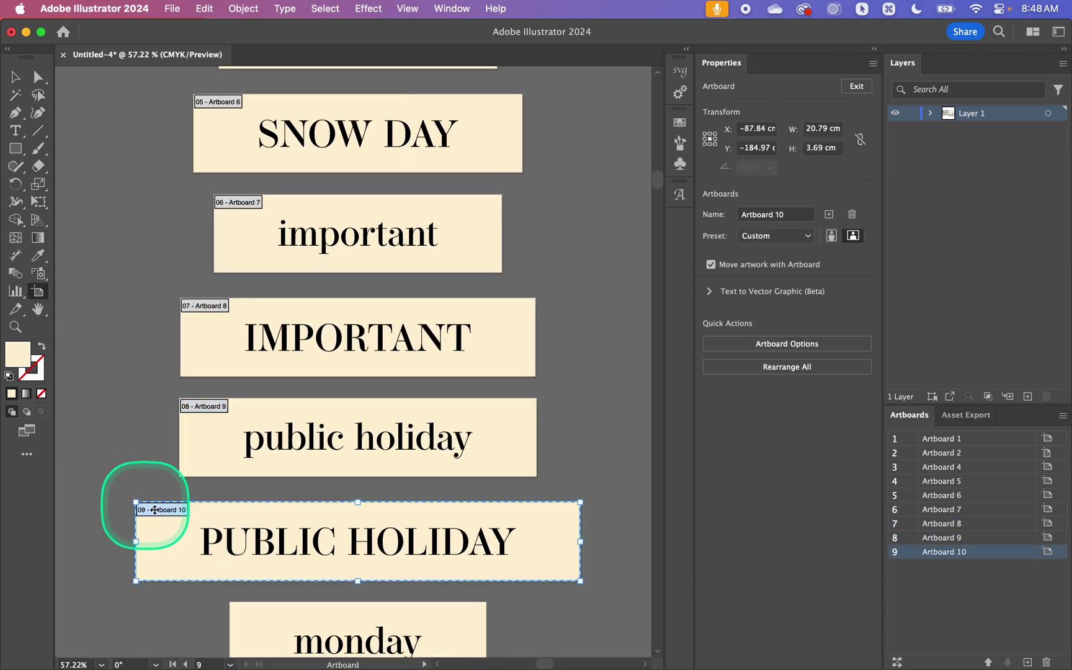
scroll(186, 500, "down", 4)
left_click(231, 484)
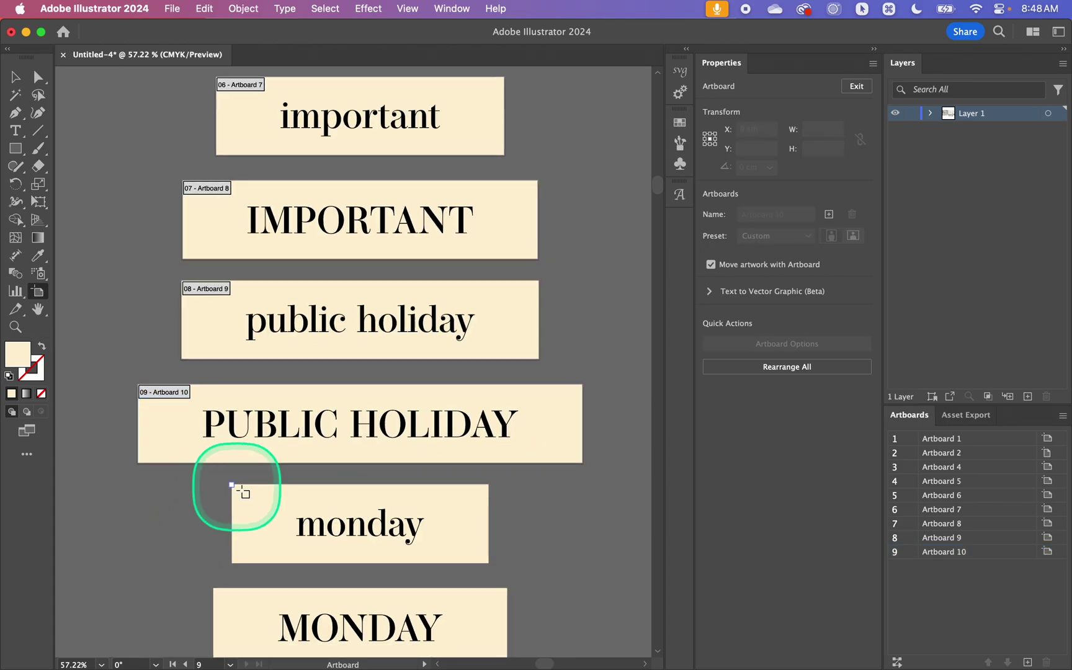
key("v")
scroll(170, 517, "down", 5)
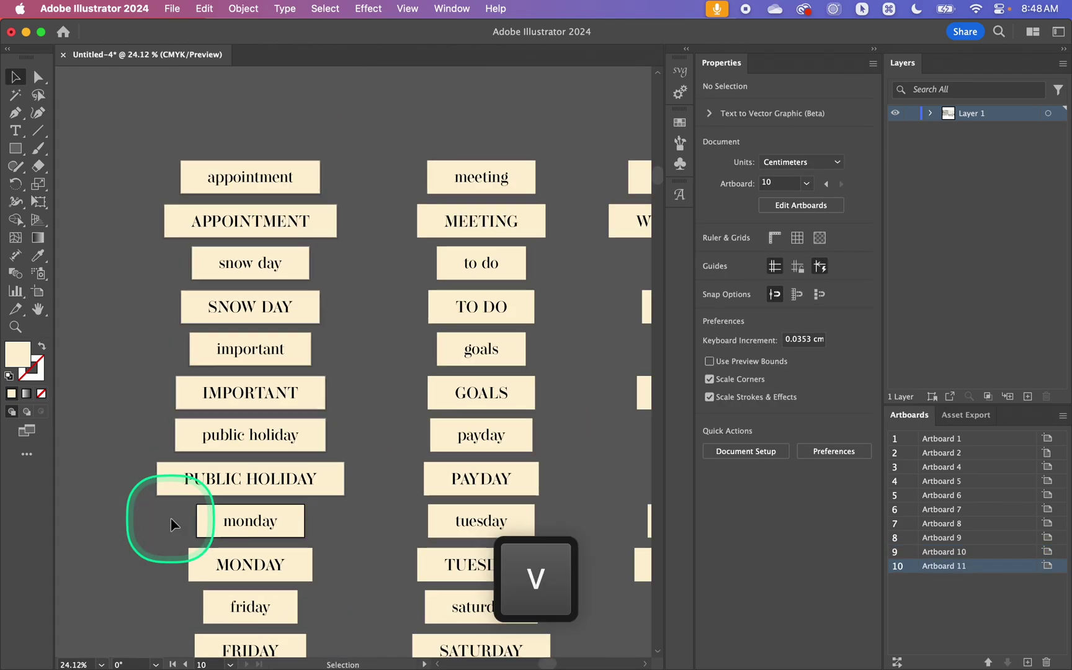
Duplicate the first column's stickers from "appointment" down to "monday" and place the copies in line to the left of the originals.
scroll(170, 518, "down", 2)
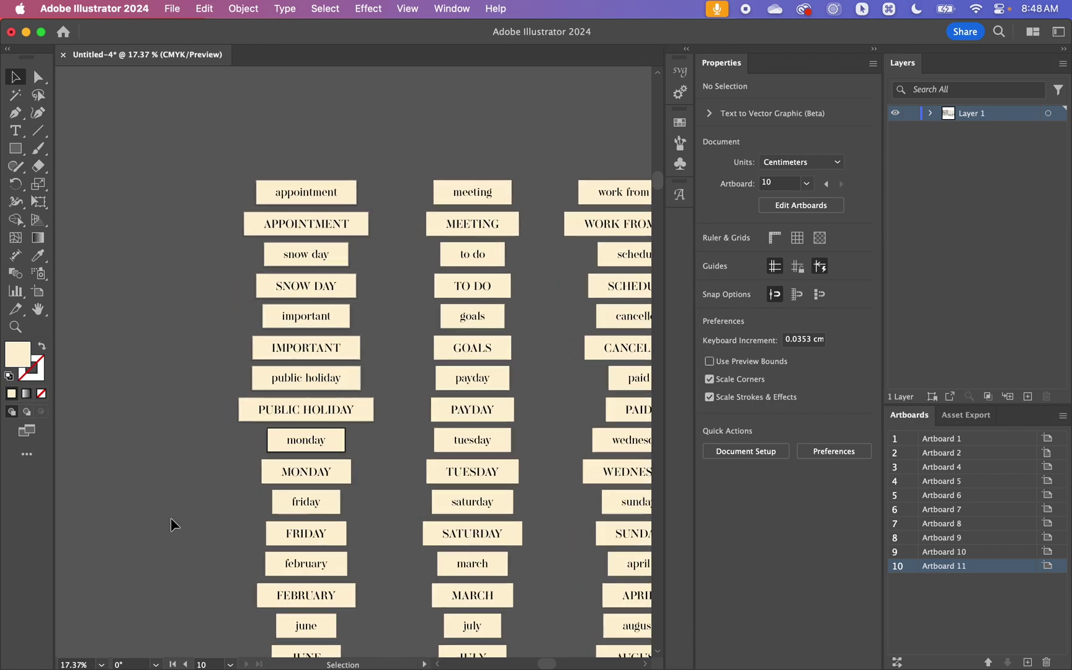
scroll(196, 474, "up", 3)
scroll(195, 475, "up", 2)
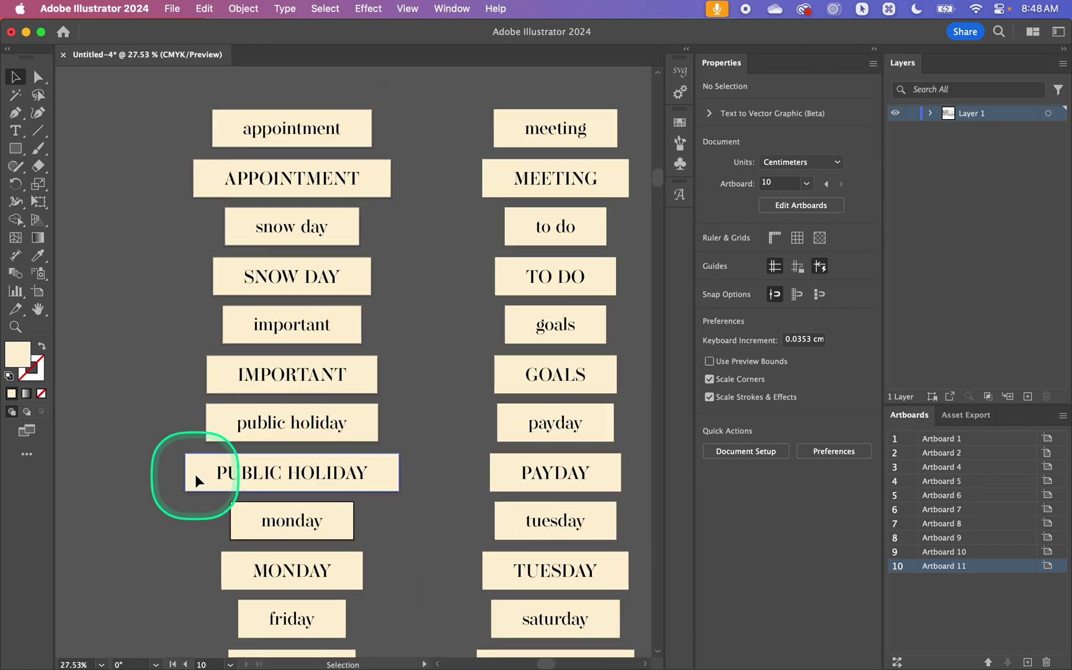
double_click(194, 474)
double_click(158, 389)
left_click_drag(154, 99, 370, 468)
left_click_drag(408, 532, 413, 530)
scroll(413, 532, "down", 2)
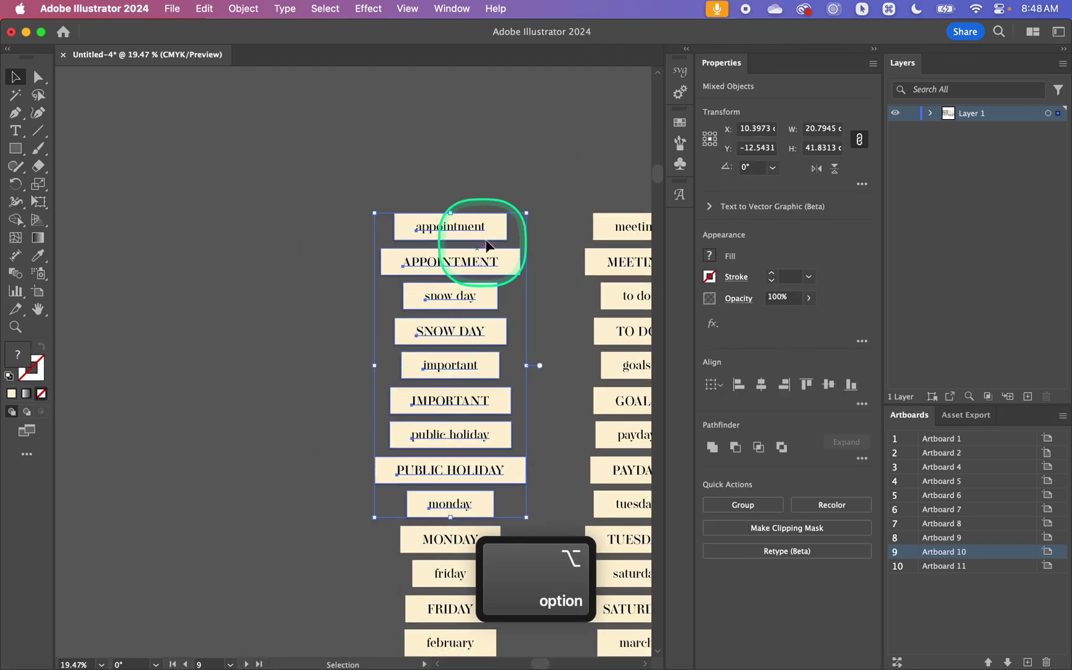
left_click_drag(495, 233, 334, 235)
mouse_move(320, 234)
left_mouse_down()
mouse_move(334, 234)
mouse_move(307, 234)
left_mouse_up()
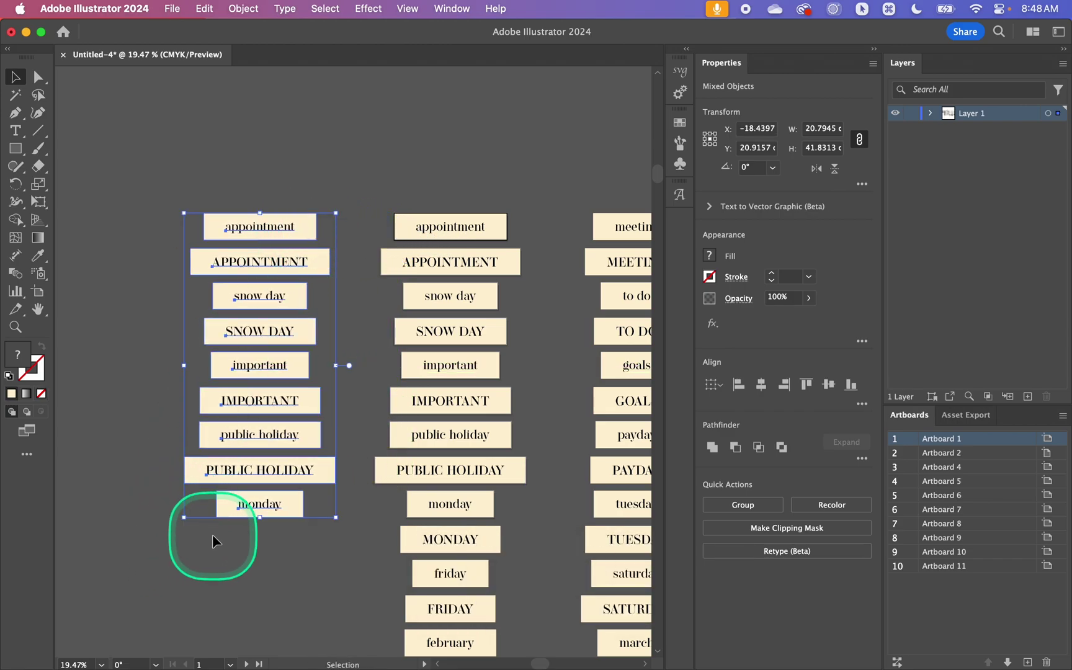
Open Recolor Artwork for the duplicated stickers, leaving the option to open the advanced dialog on launch enabled.
left_click(200, 8)
mouse_move(332, 301)
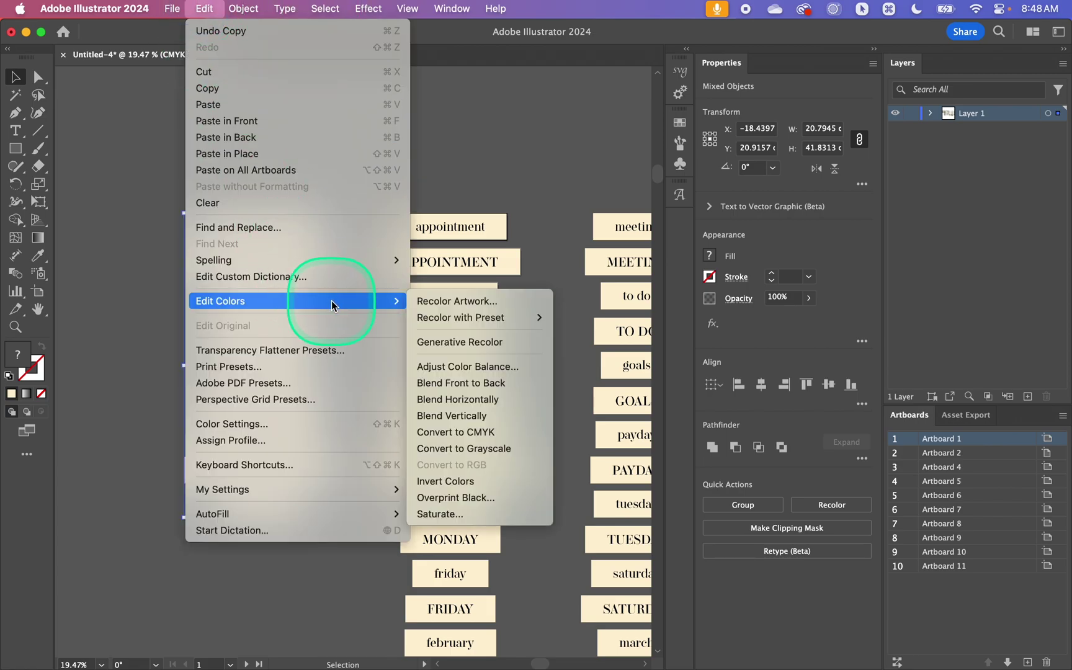
left_click(464, 302)
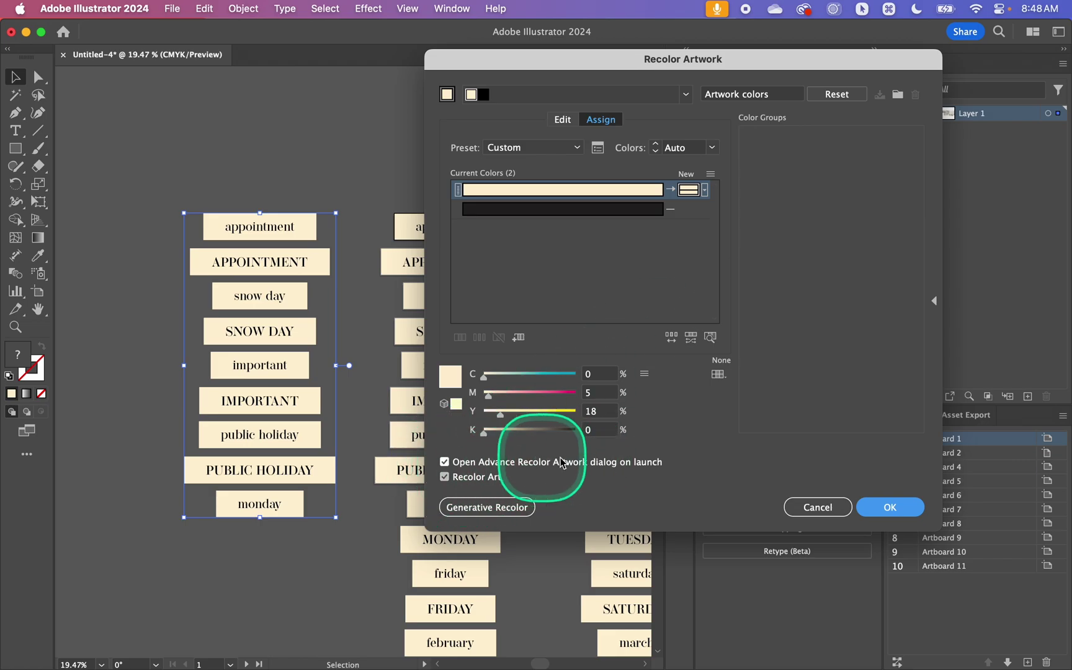
left_click(448, 464)
left_click(445, 463)
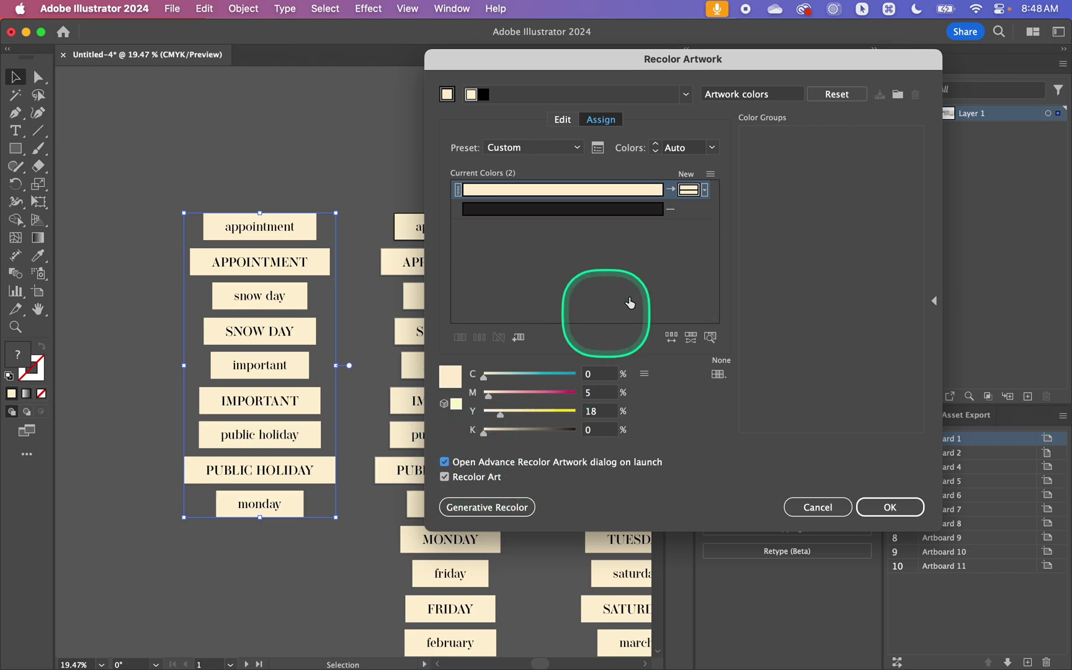
Recolor the duplicated stickers' cream backgrounds to light aqua, about C 30, M 0, Y 12, K 0.
double_click(683, 192)
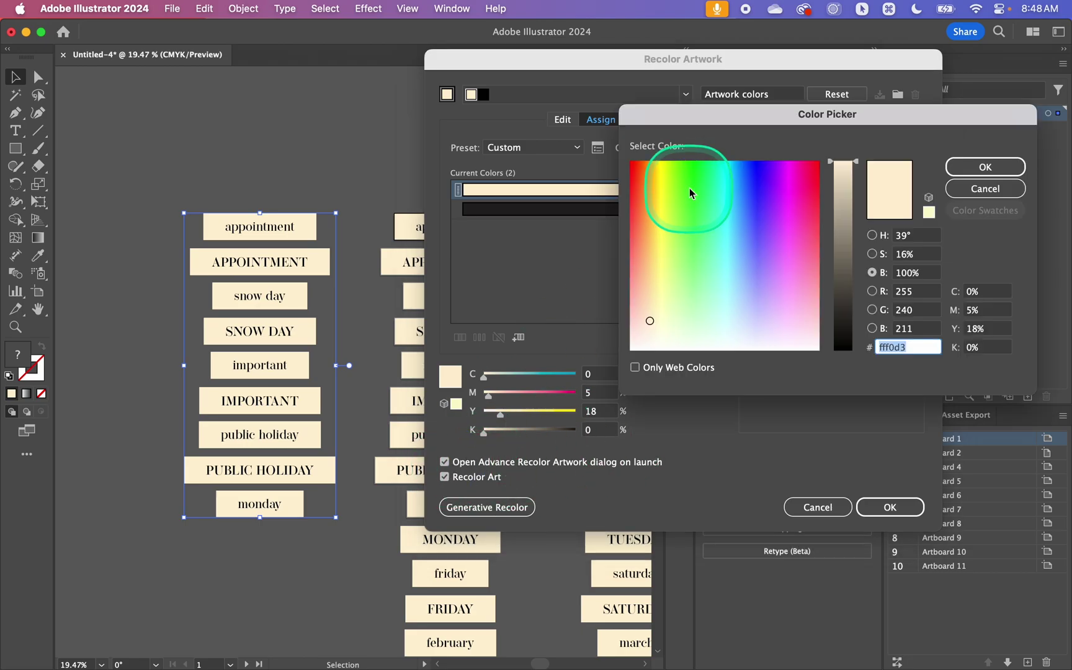
left_click_drag(845, 162, 847, 181)
left_click_drag(722, 205, 727, 234)
left_click(872, 254)
left_click_drag(849, 235, 846, 309)
left_click(985, 167)
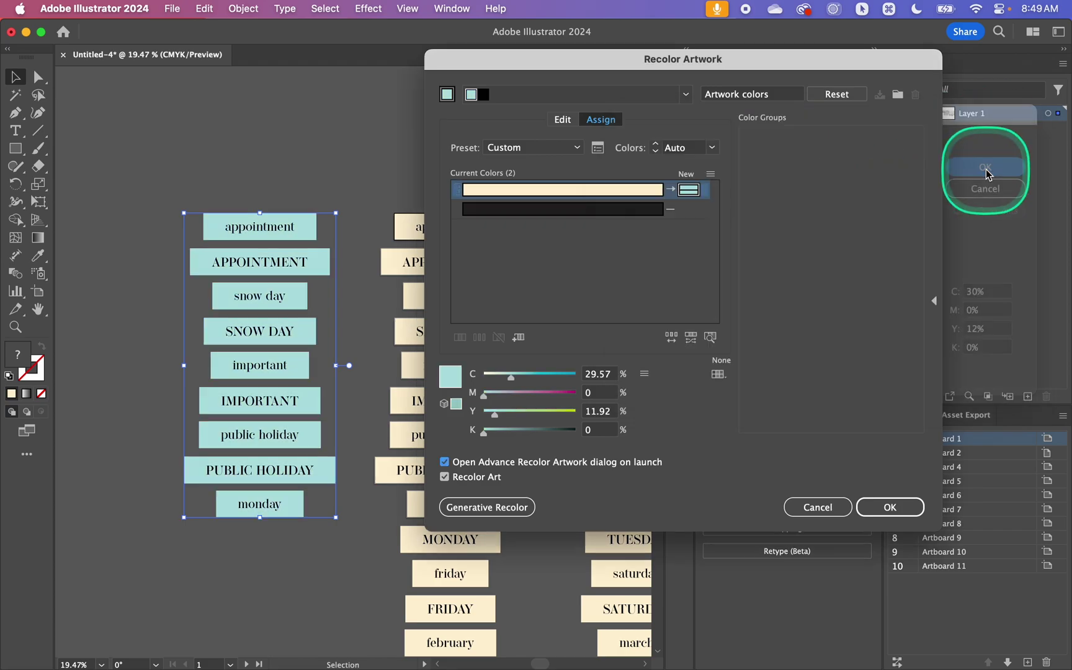
left_click(889, 506)
left_click(306, 546)
scroll(304, 544, "down", 10)
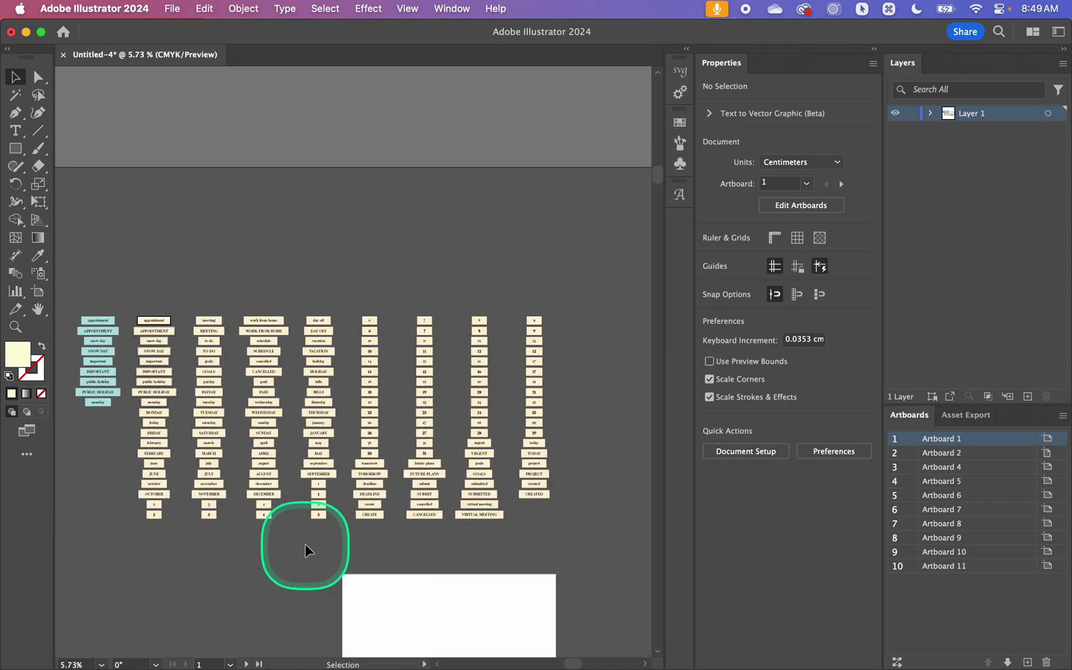
Rename Artboard 1, which holds the lowercase "appointment" sticker, as "Appointment Lowercase".
scroll(273, 386, "down", 3)
scroll(273, 386, "right", 2)
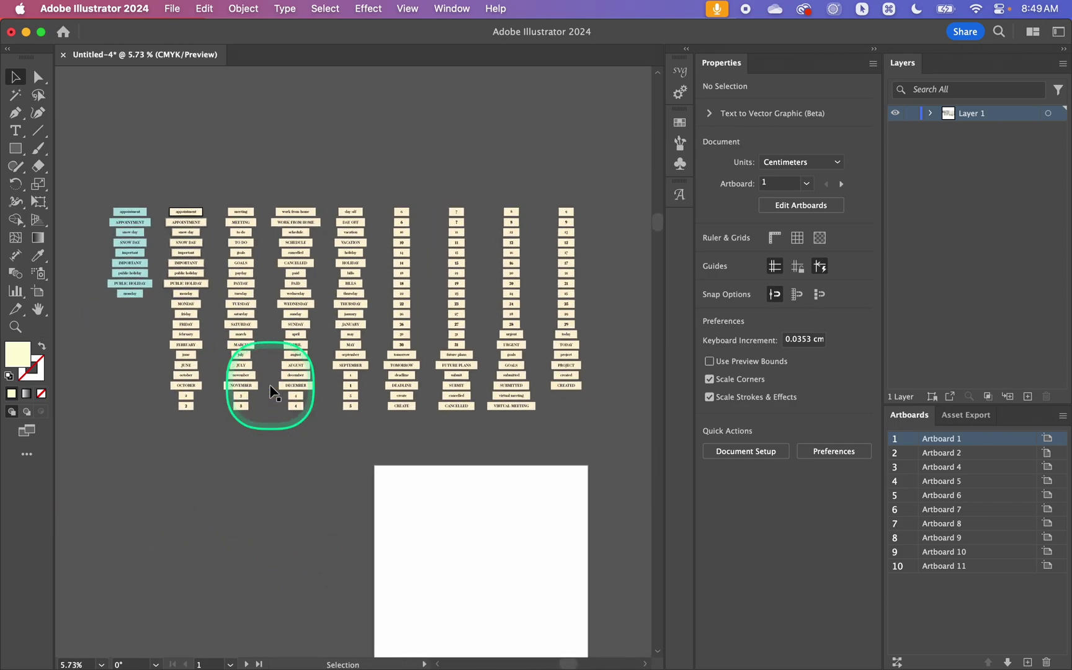
scroll(141, 254, "up", 9)
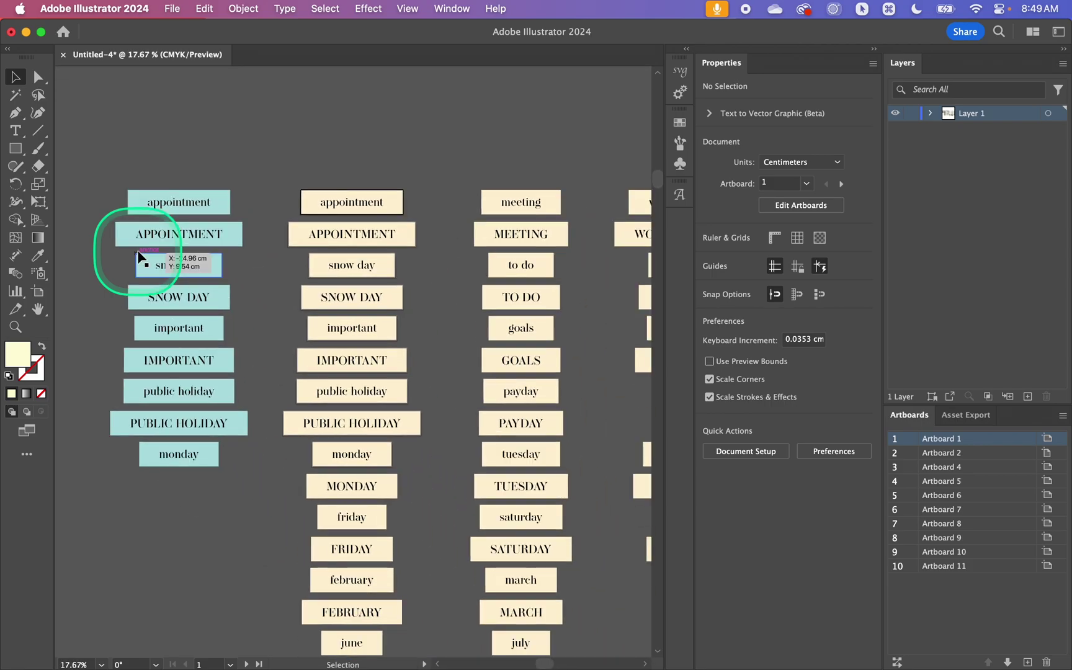
scroll(142, 256, "down", 2)
scroll(141, 255, "right", 1)
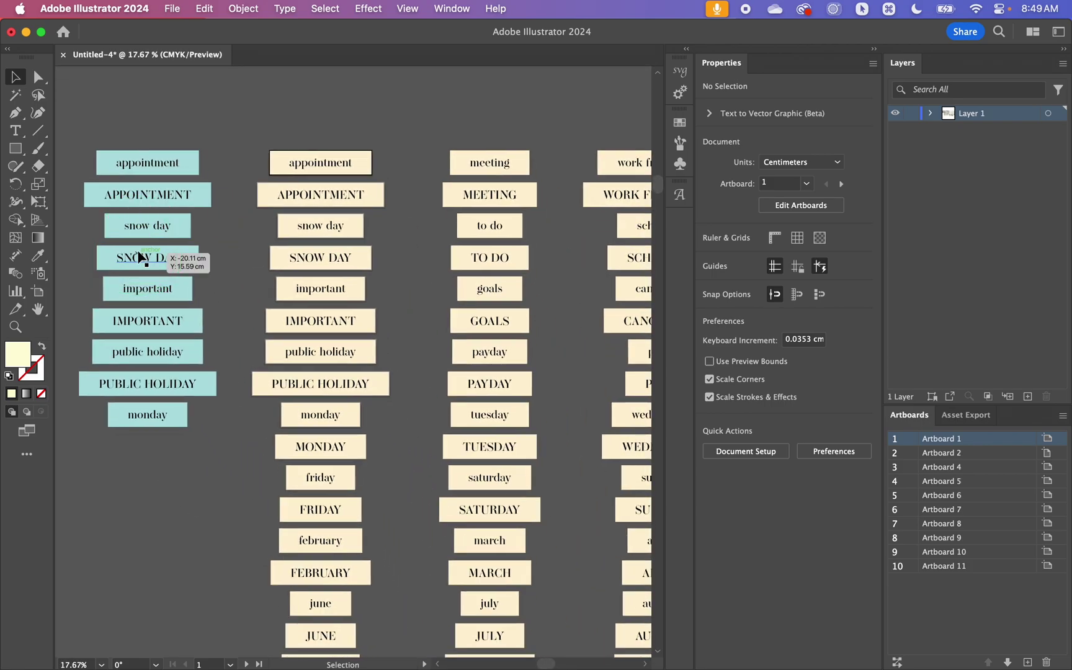
scroll(283, 105, "up", 9)
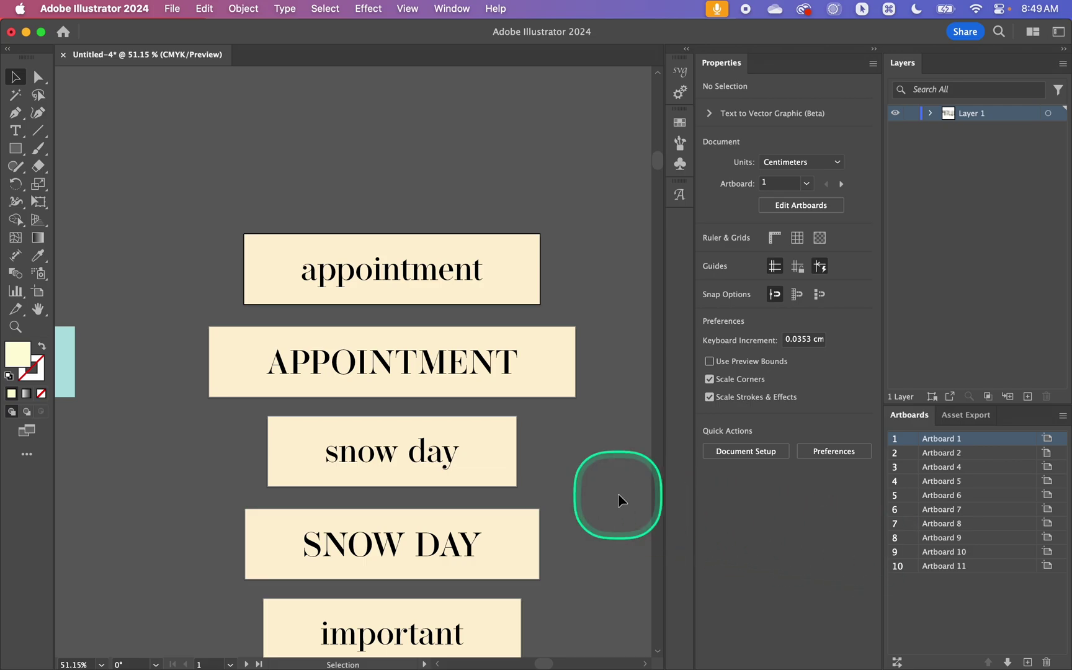
double_click(943, 439)
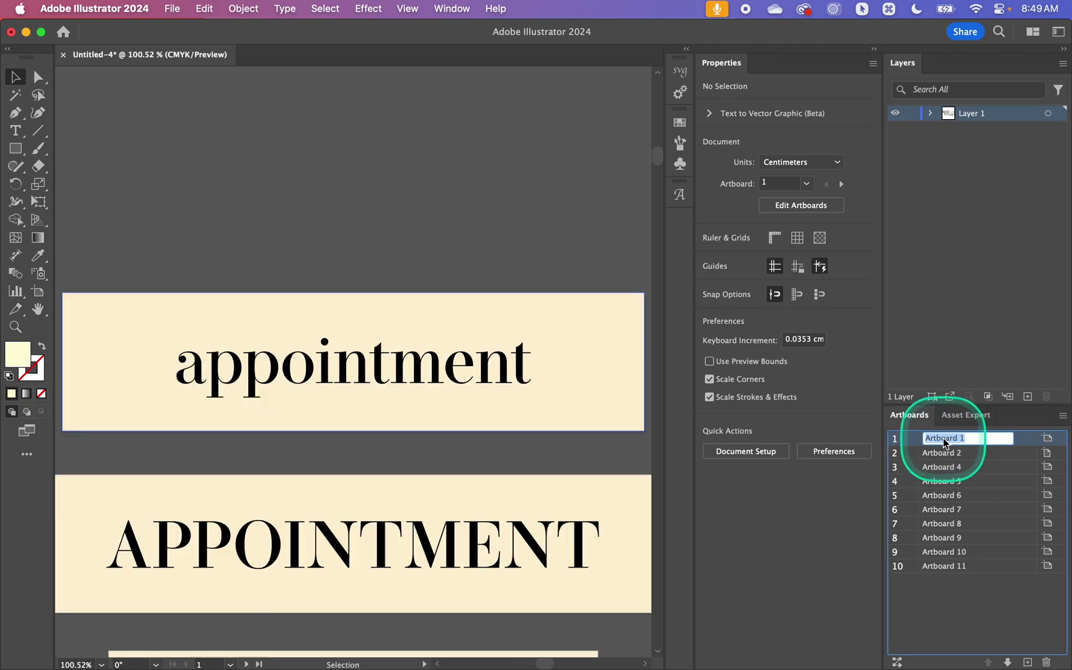
key("Caps_Lock")
type("Appointment")
key("Caps_Lock")
type("Low")
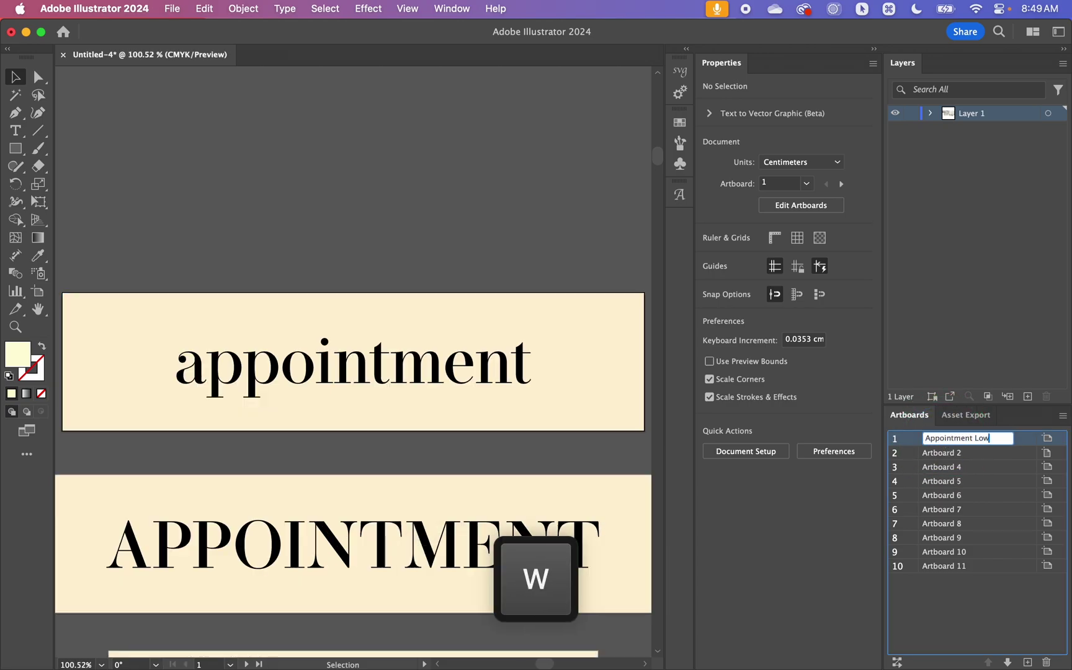
type("ercase")
key("Return")
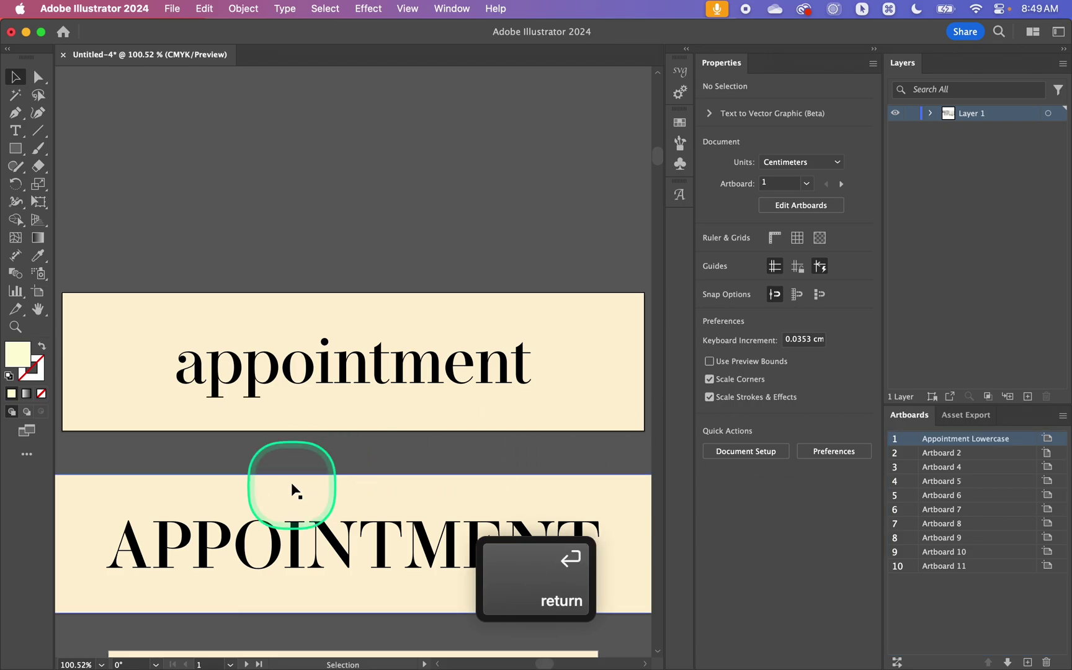
Open Export for Screens and exclude the blank Artboard 2, leaving artboards 1 and 3–10 in the export range.
scroll(325, 465, "down", 3)
scroll(325, 465, "down", 2)
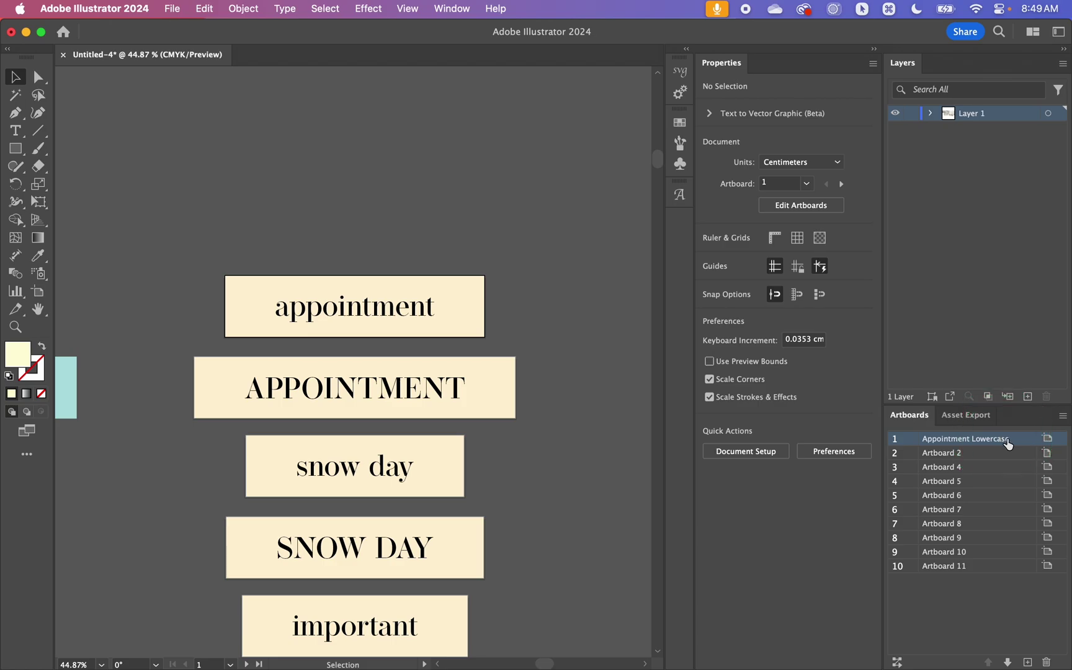
left_click(173, 8)
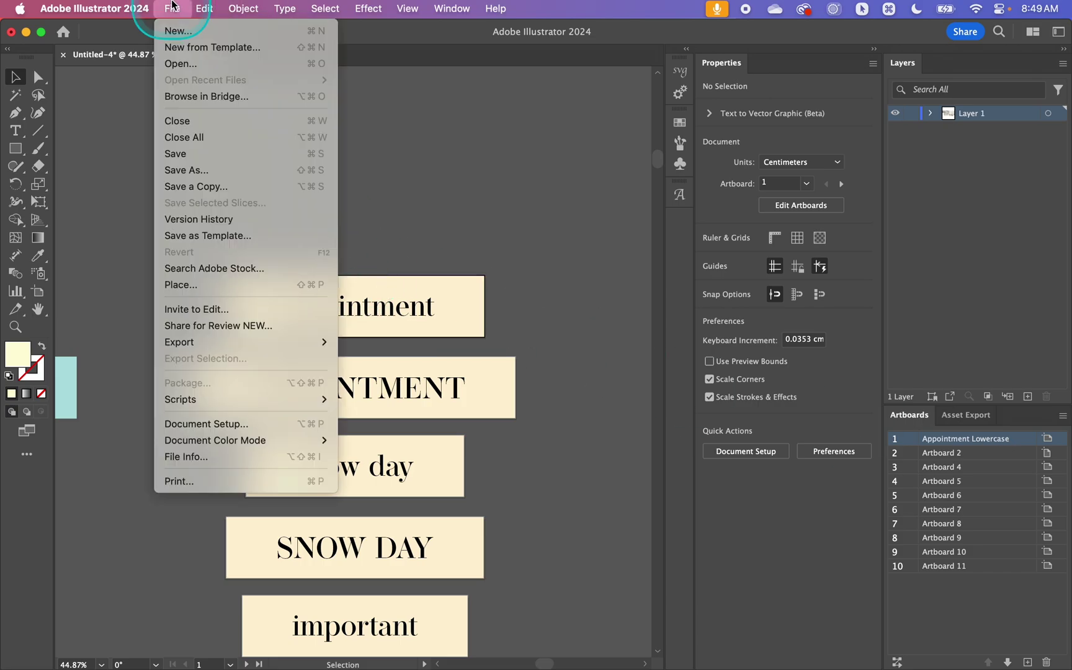
mouse_move(246, 342)
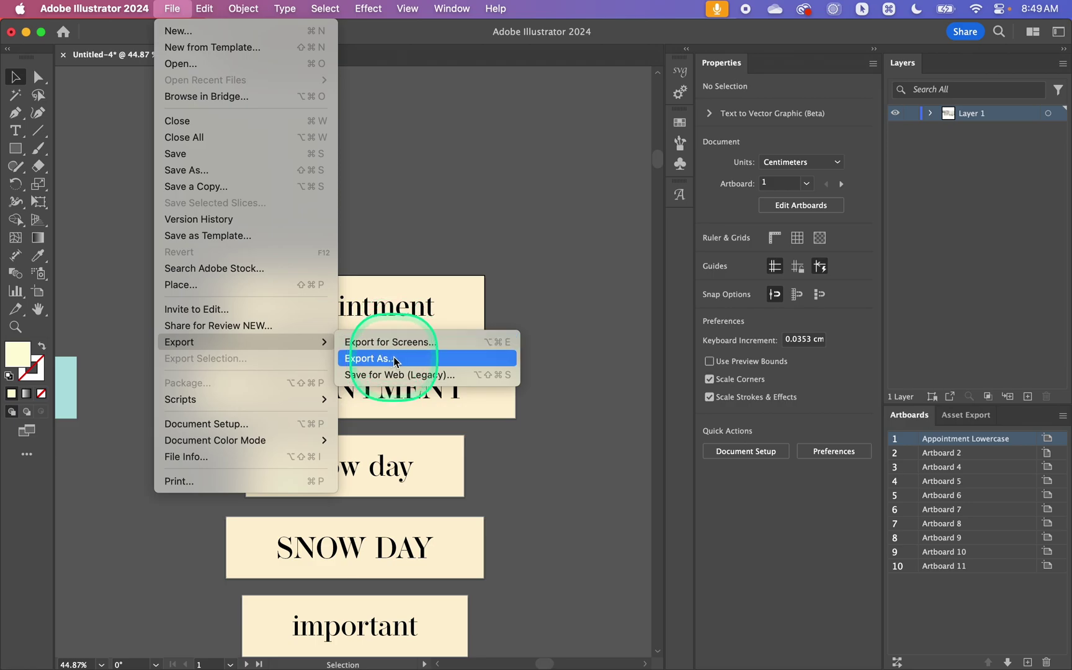
left_click(423, 344)
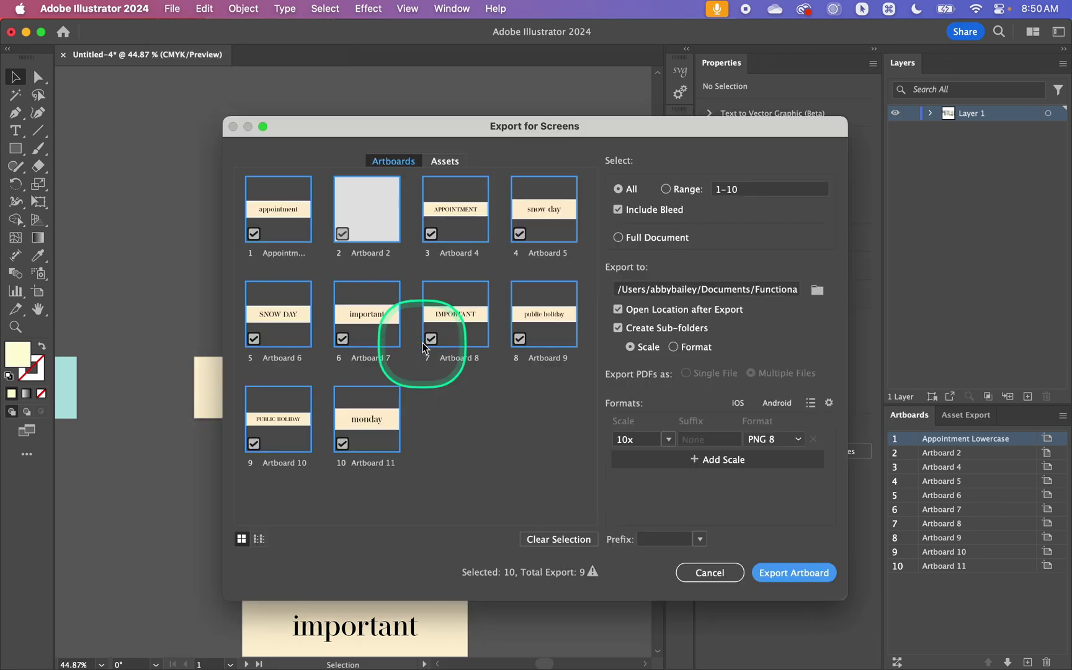
left_click_drag(559, 126, 530, 47)
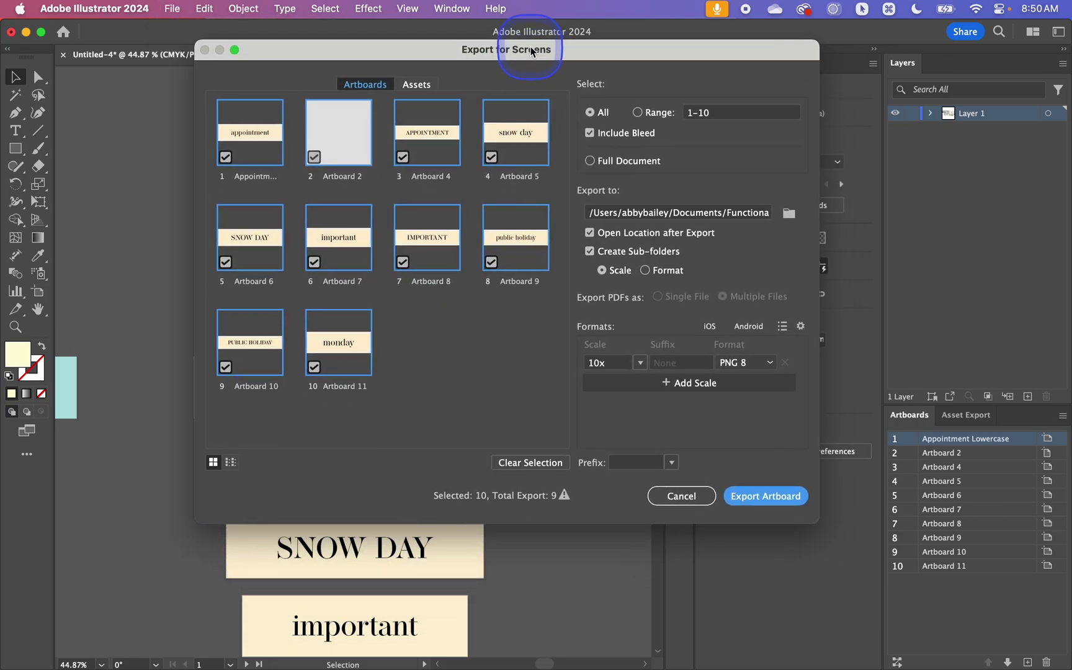
left_click(314, 158)
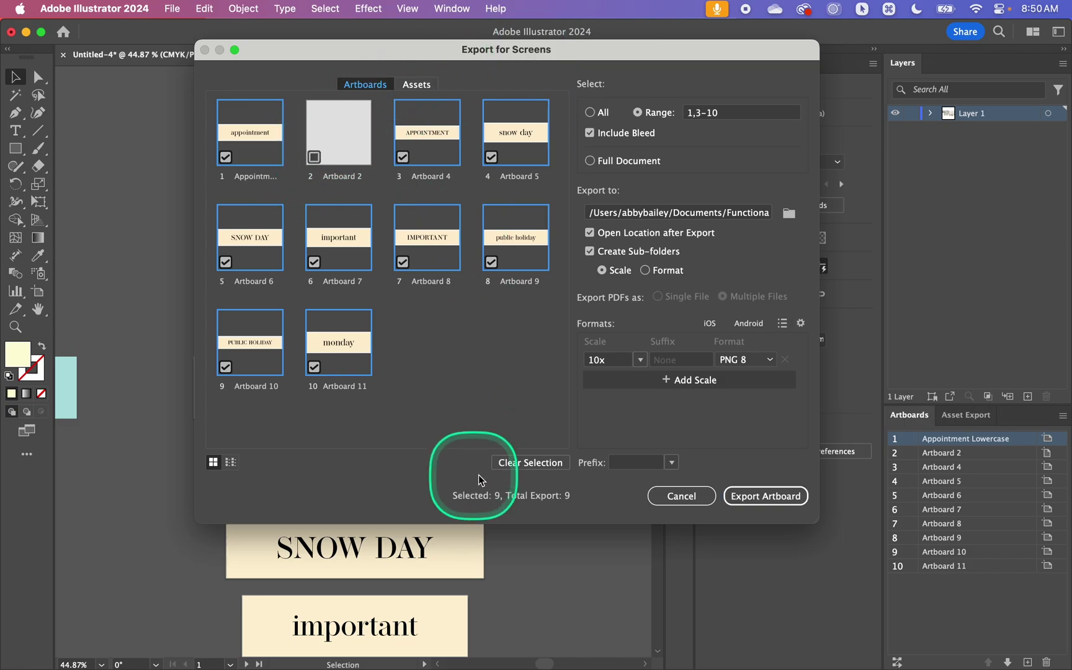
left_click(313, 158)
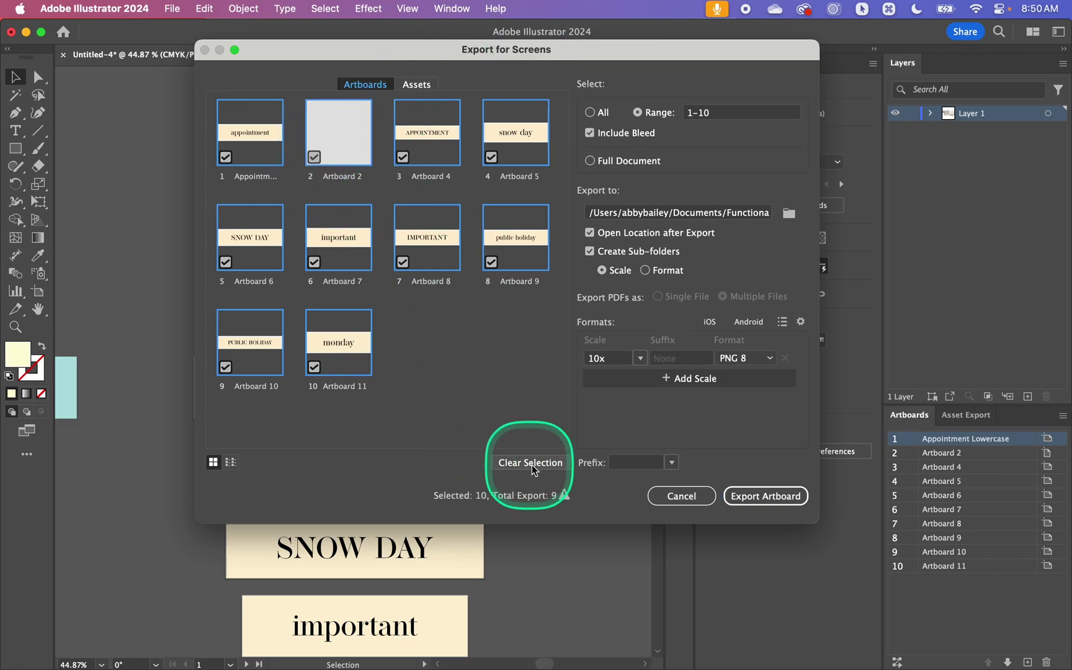
left_click(313, 157)
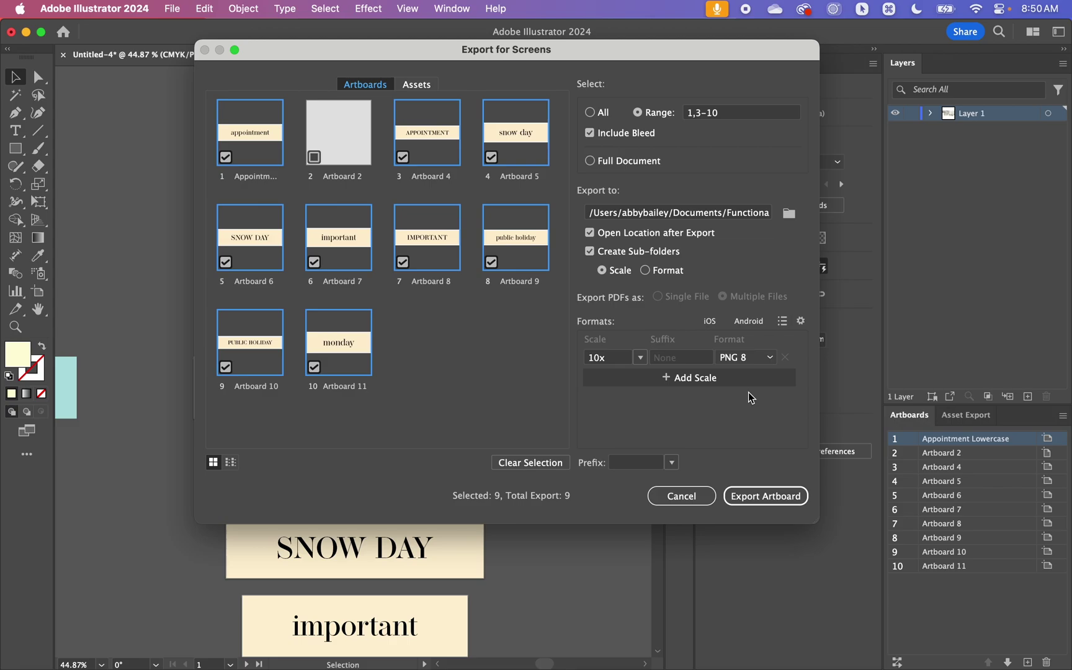
Review the PNG 8 options in the export format settings and close them without saving.
left_click(801, 322)
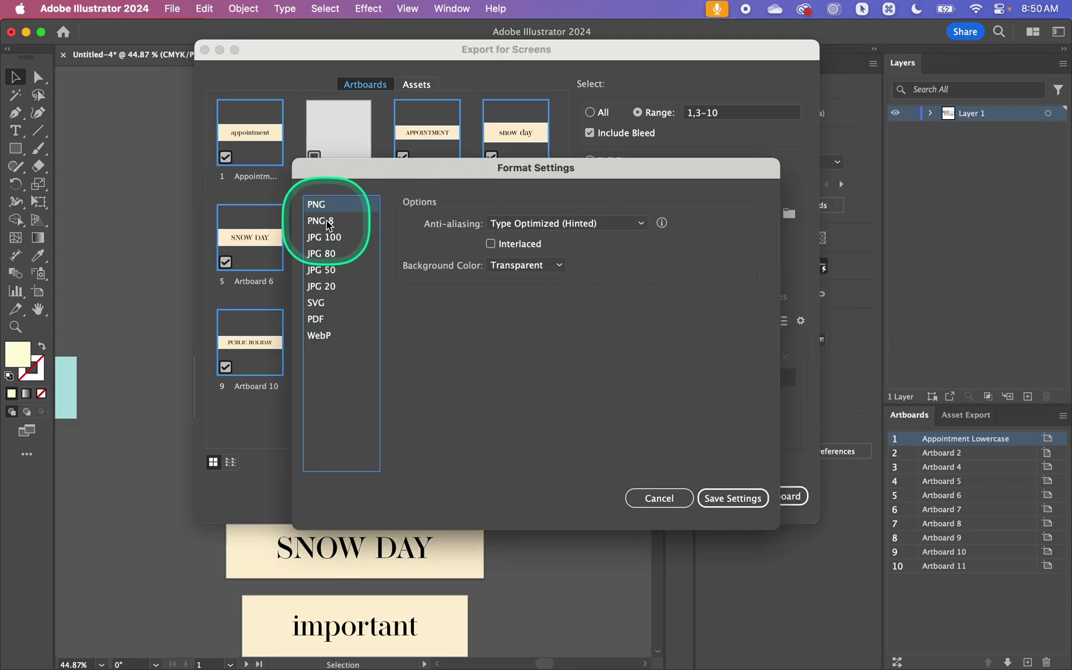
left_click(334, 220)
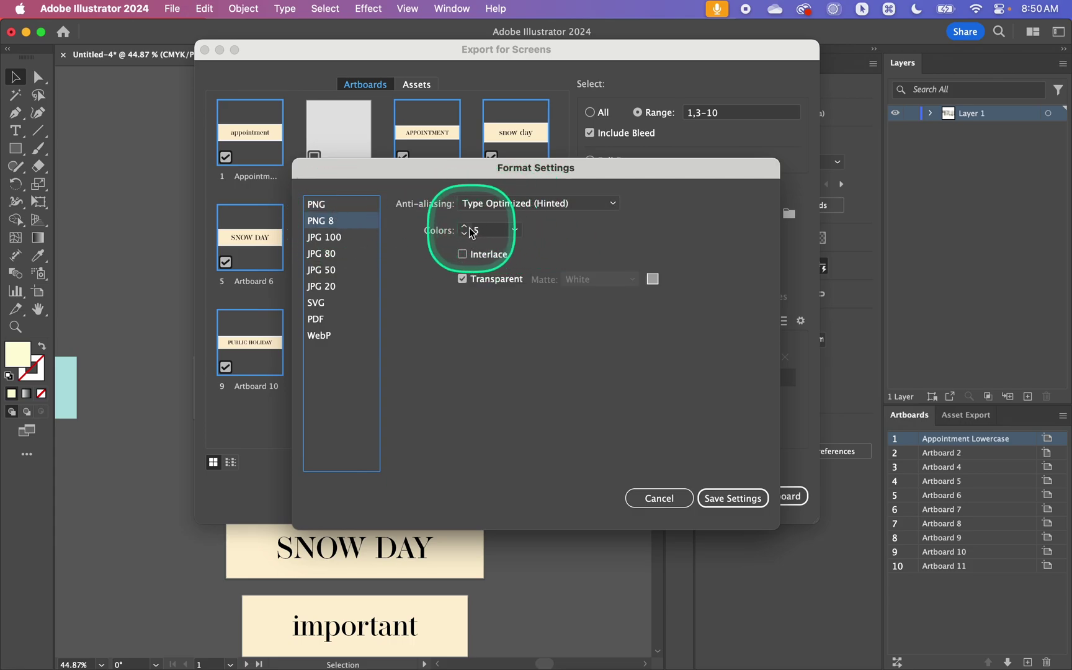
left_click_drag(577, 167, 624, 93)
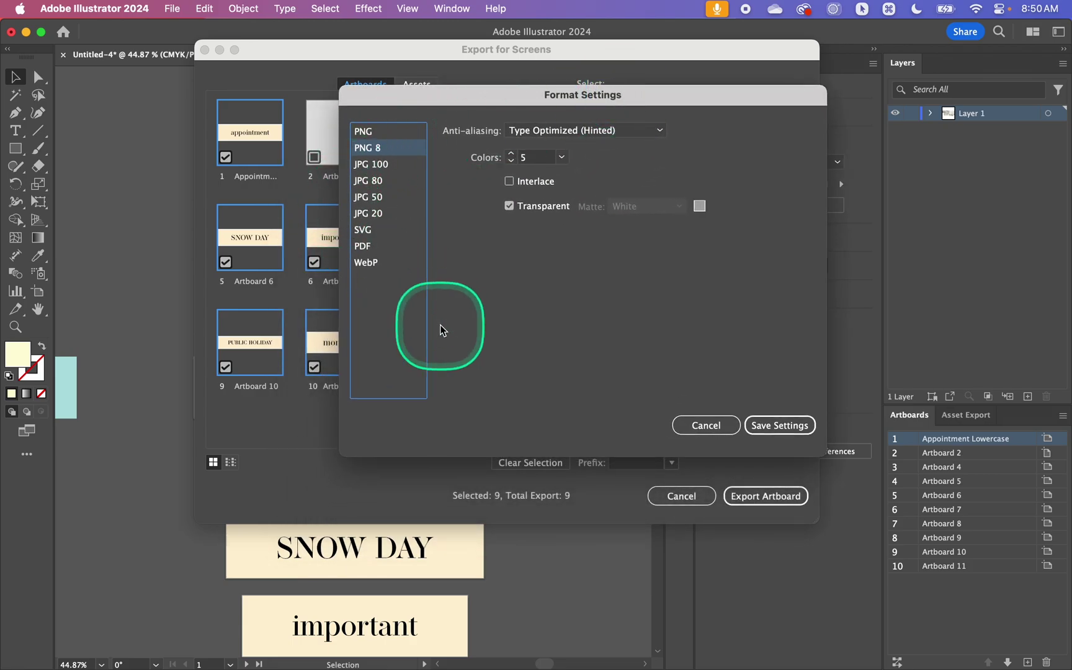
left_click(728, 425)
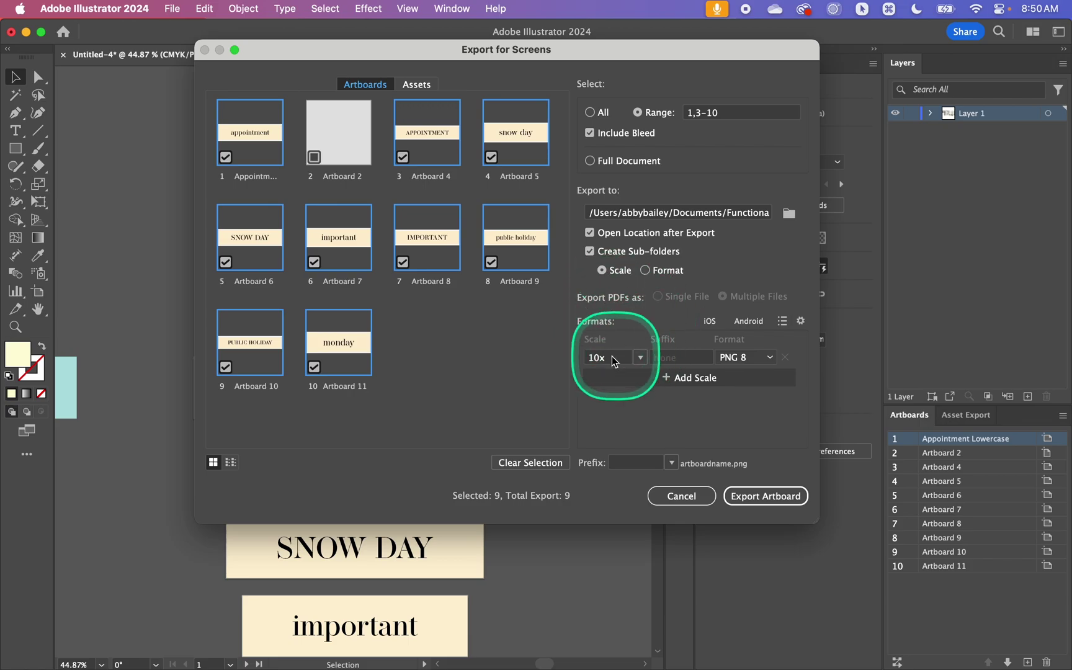
Set the export scale to 3x and export the selected artboards as PNG 8 files.
left_click_drag(604, 358, 579, 358)
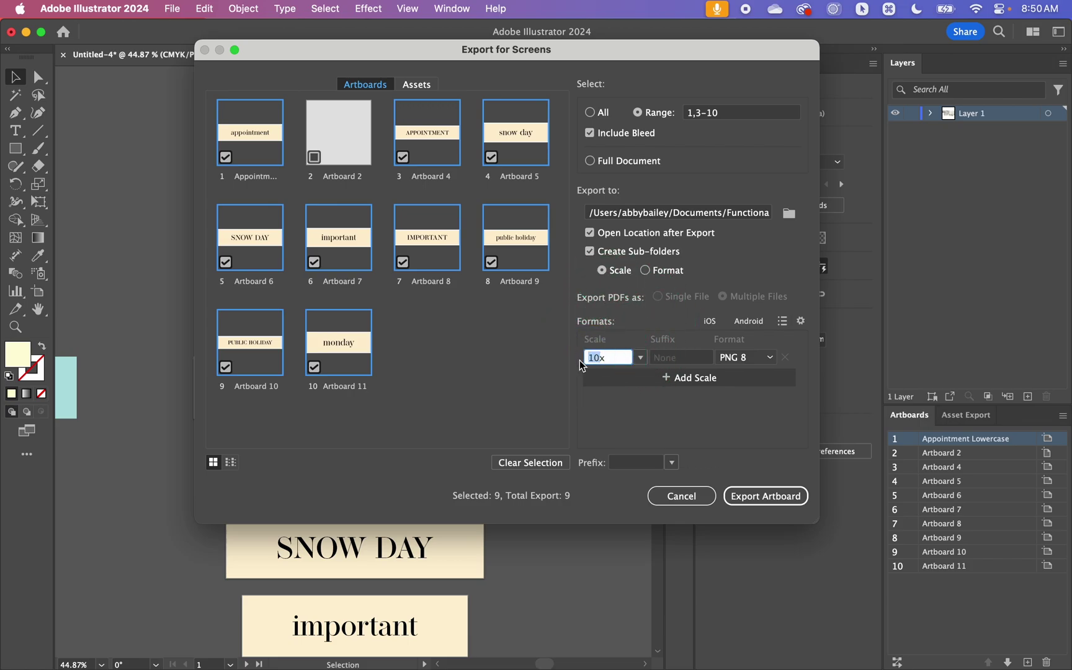
type("3x")
left_click(623, 399)
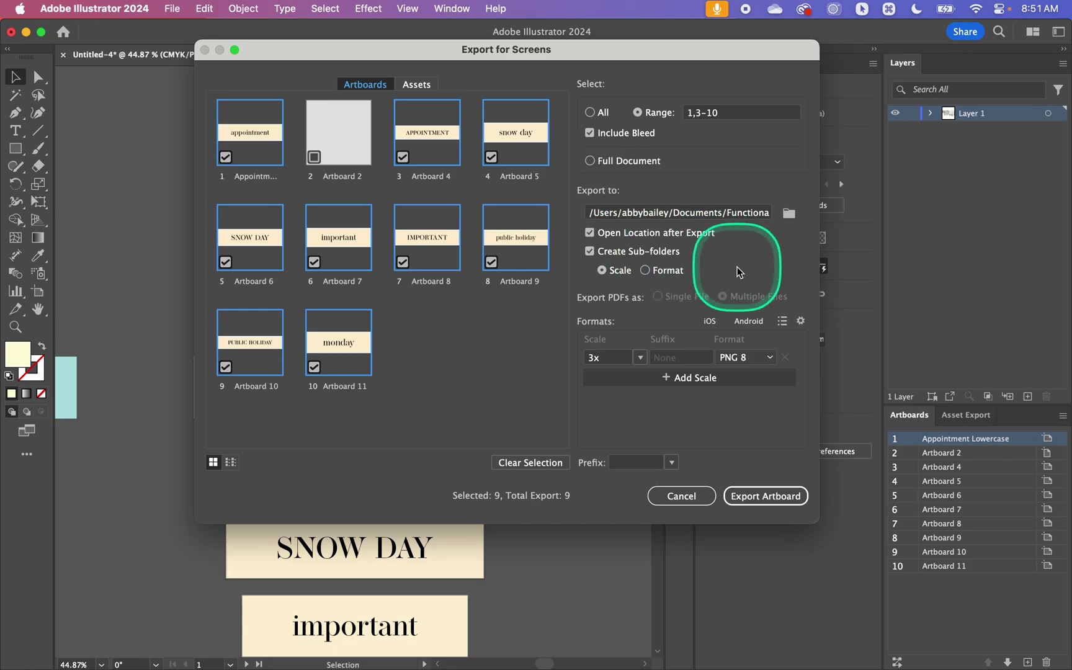
left_click(785, 498)
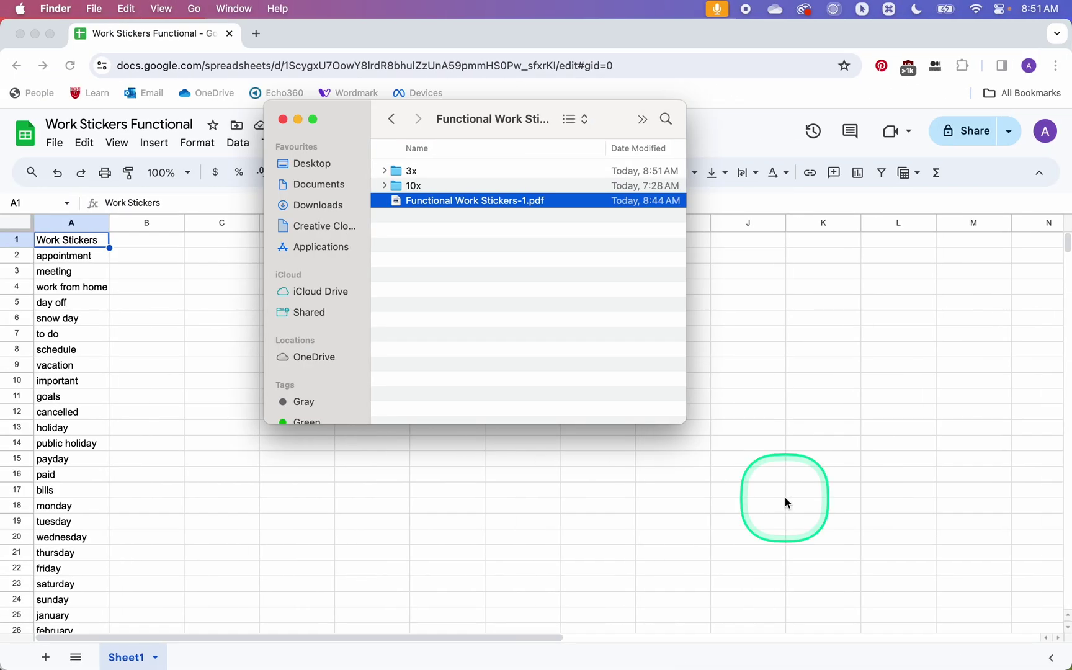
Open the exported 3x folder in Finder and preview the sticker PNGs in order, starting with Appointment Lowercase.png.
left_click(413, 174)
double_click(412, 173)
left_click(541, 173)
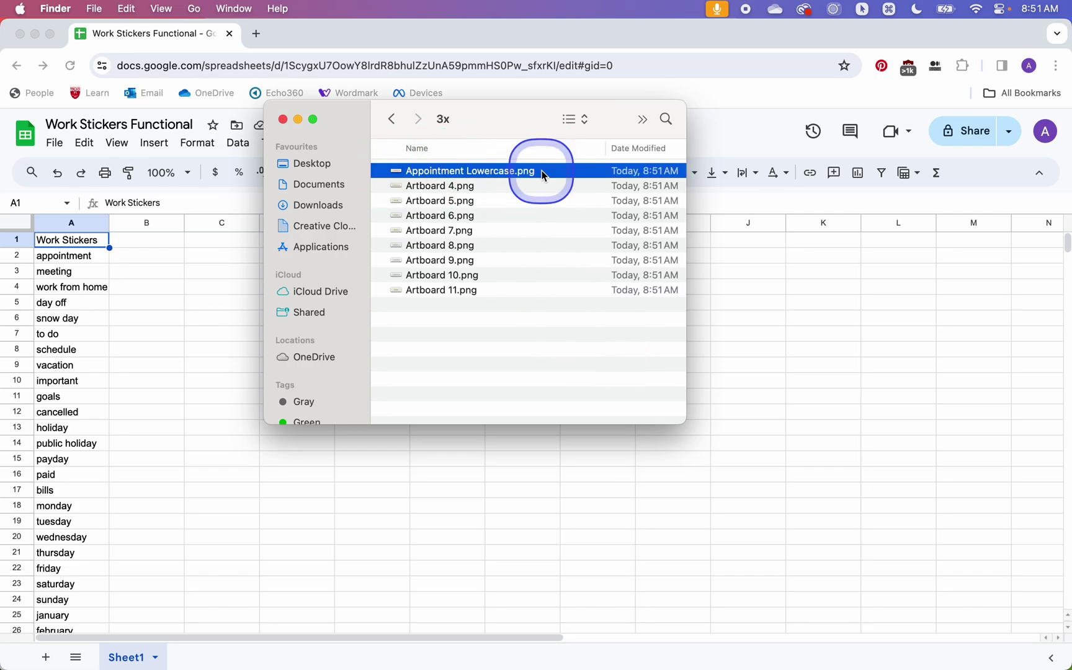
key("space")
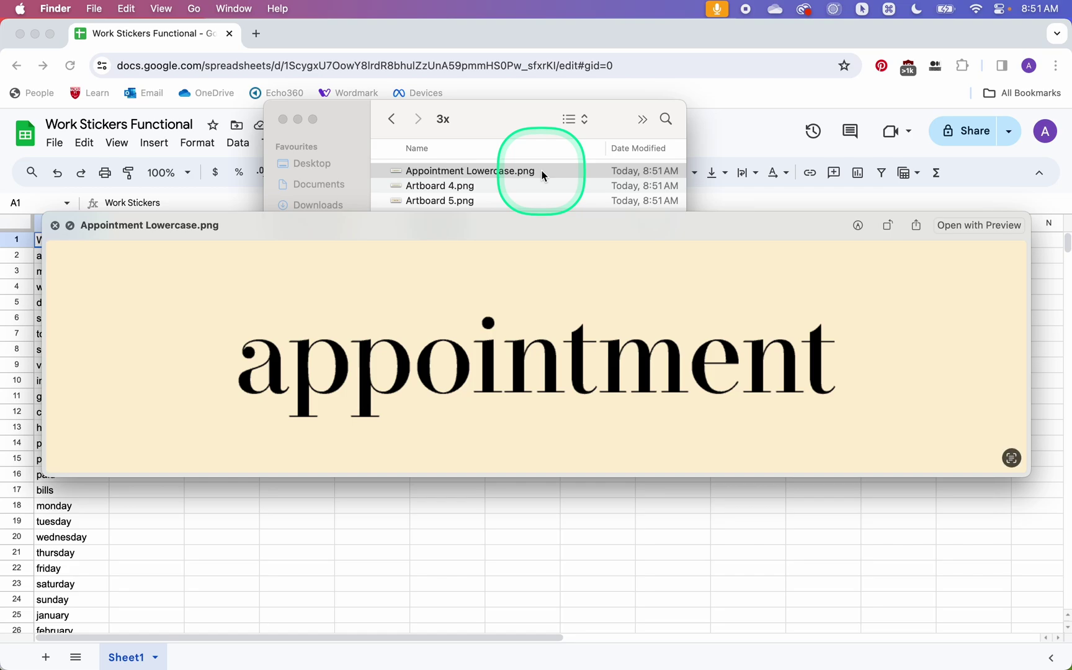
key("Down")
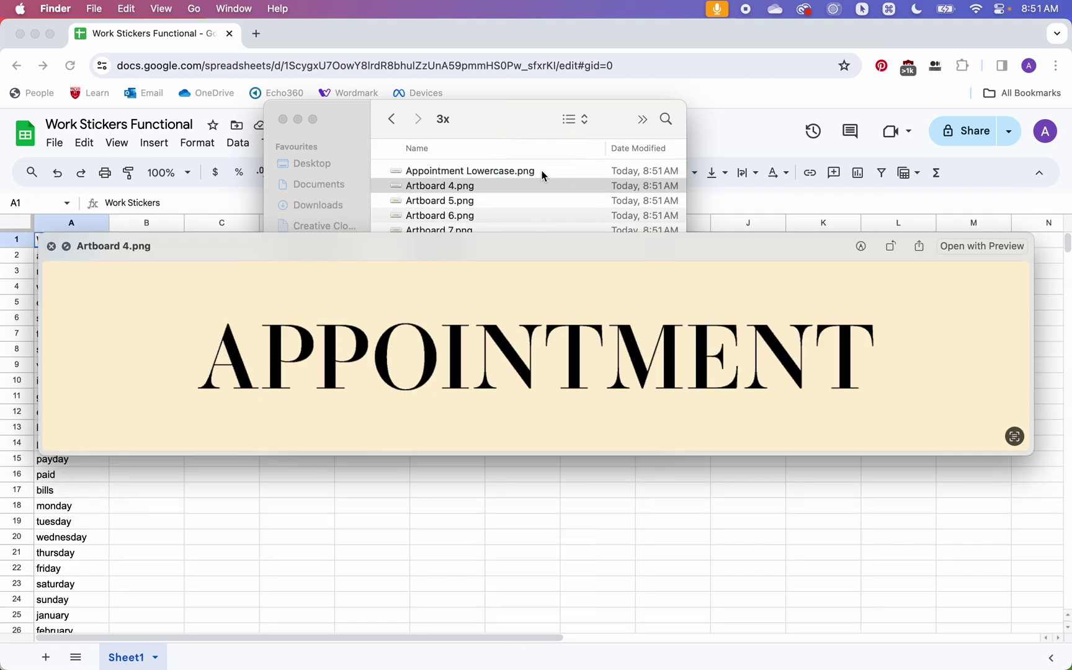
key("Down")
key("Down")
key("Down")
key("Down")
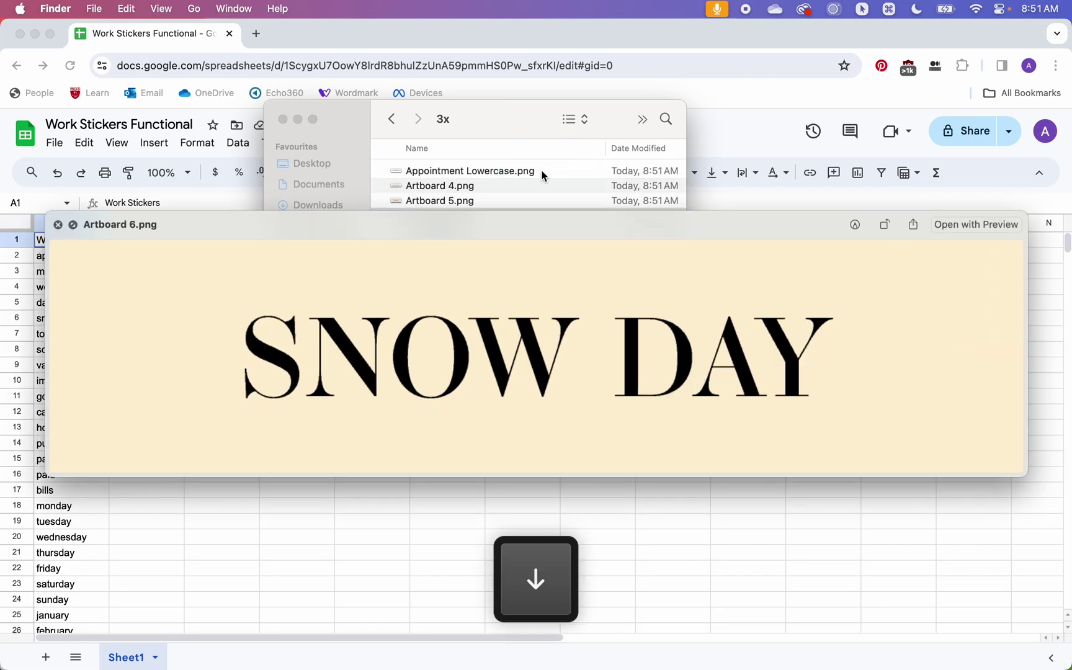
key("Down")
key("Down")
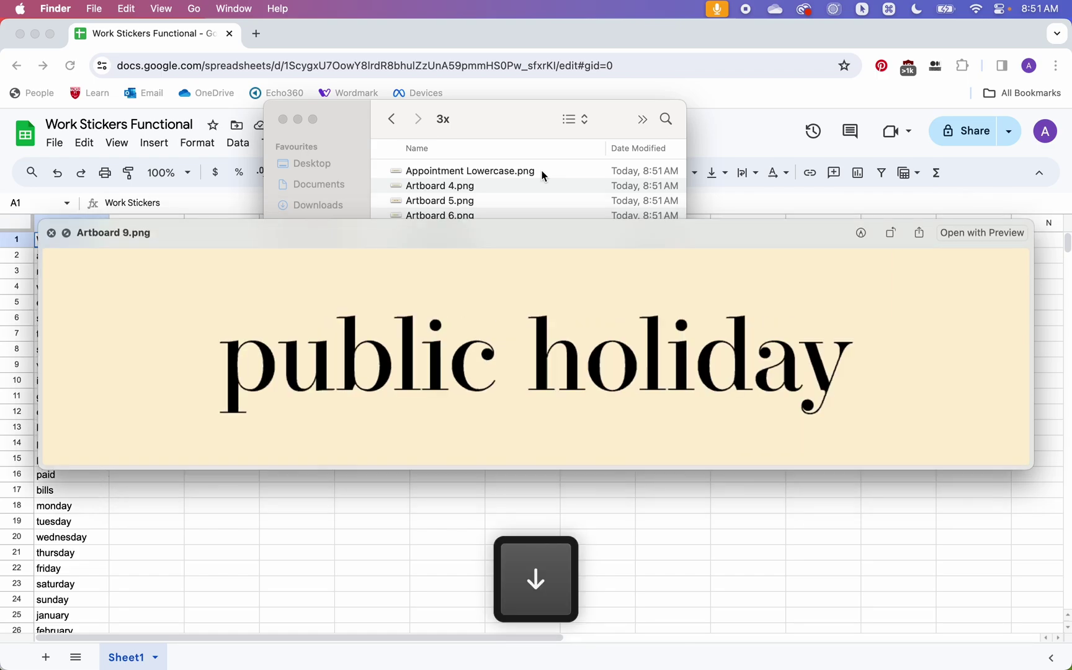
key("Down")
key("space")
Switch back to Illustrator and bring the teal sticker column into view beside the cream stickers.
left_click(486, 340)
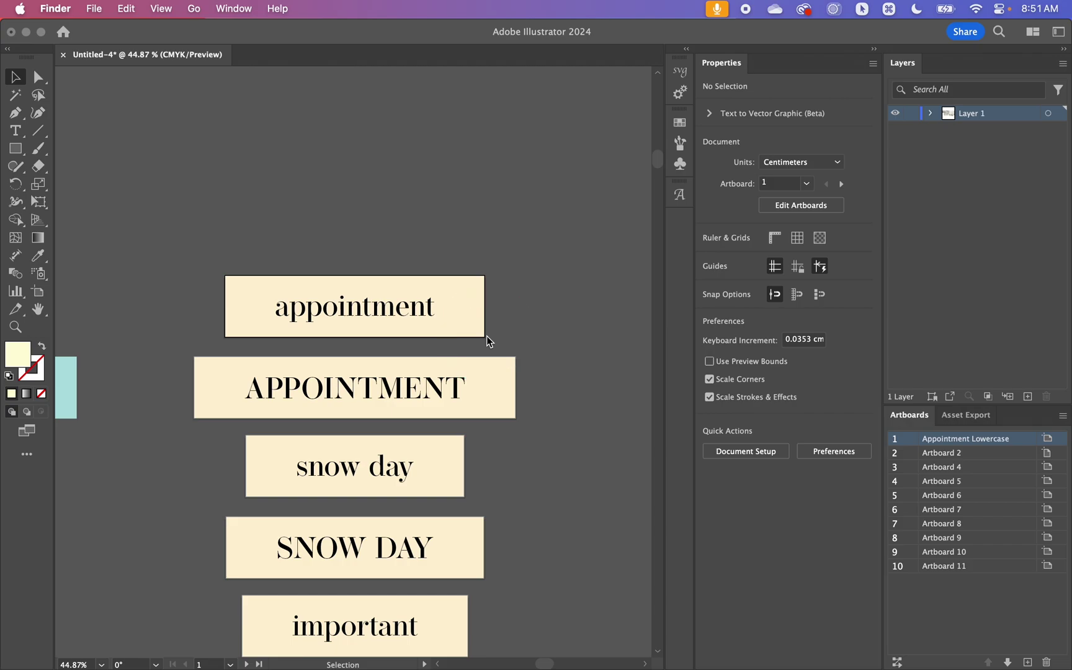
scroll(486, 336, "left", 10)
scroll(486, 335, "down", 5)
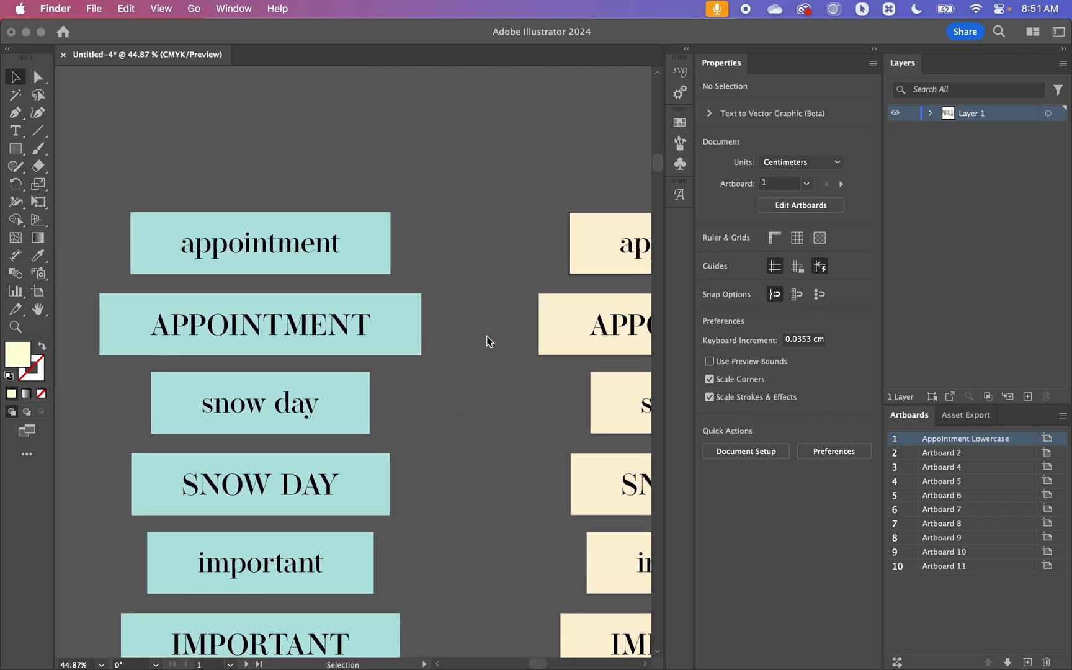
scroll(486, 336, "down", 3)
scroll(486, 336, "left", 3)
left_click(478, 287)
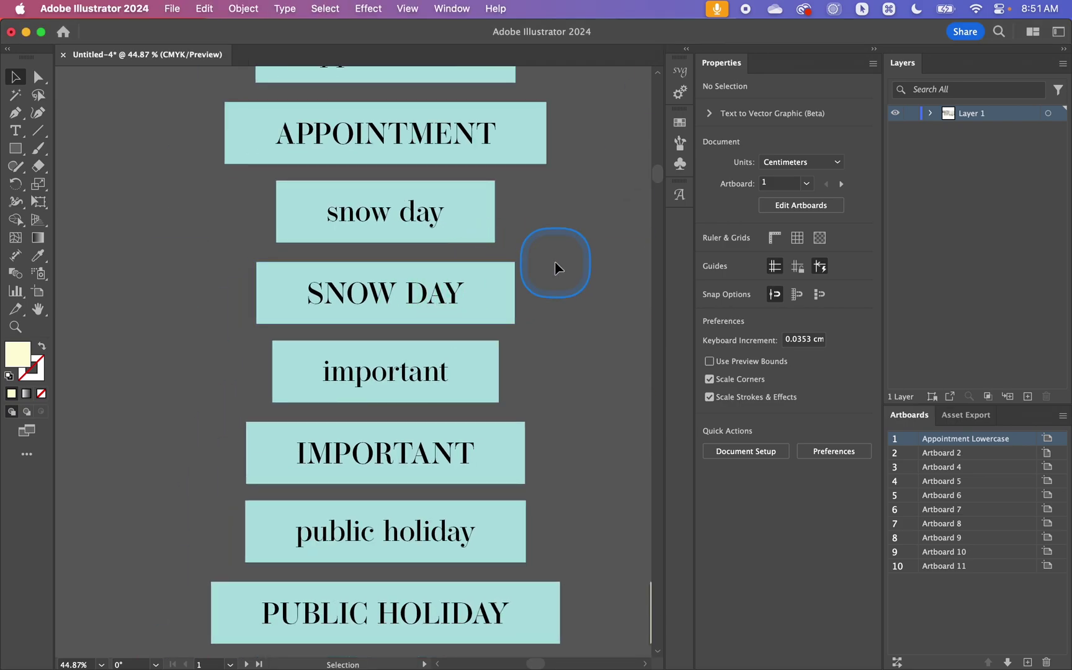
scroll(555, 261, "down", 5)
scroll(554, 261, "right", 3)
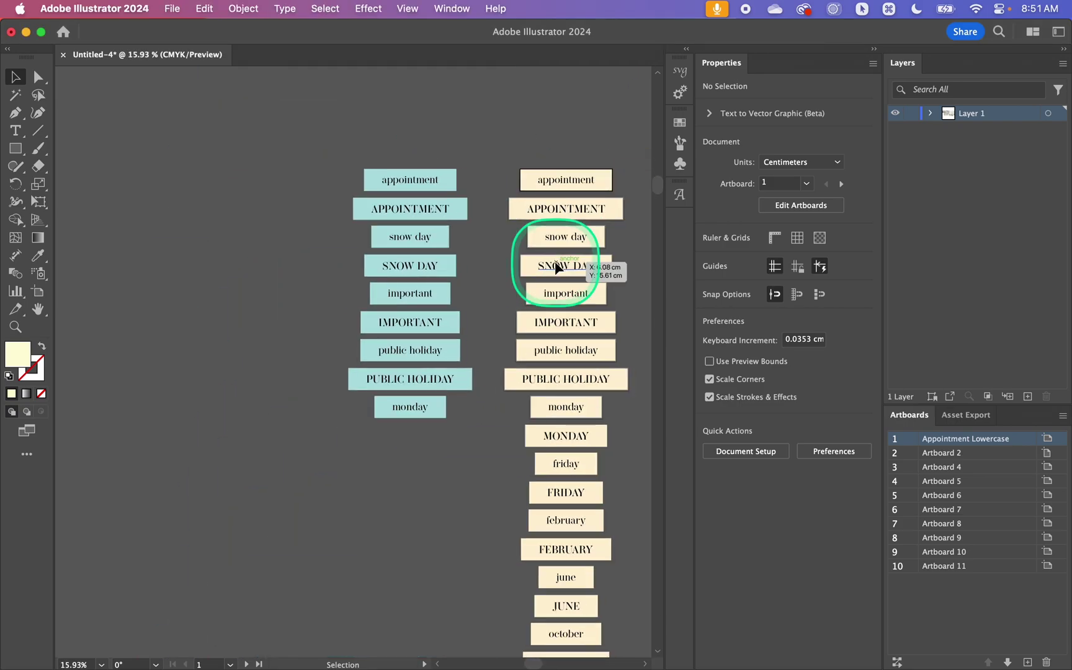
Select all the teal sticker backgrounds by matching the fill color of the lowercase appointment rectangle.
left_click(448, 179)
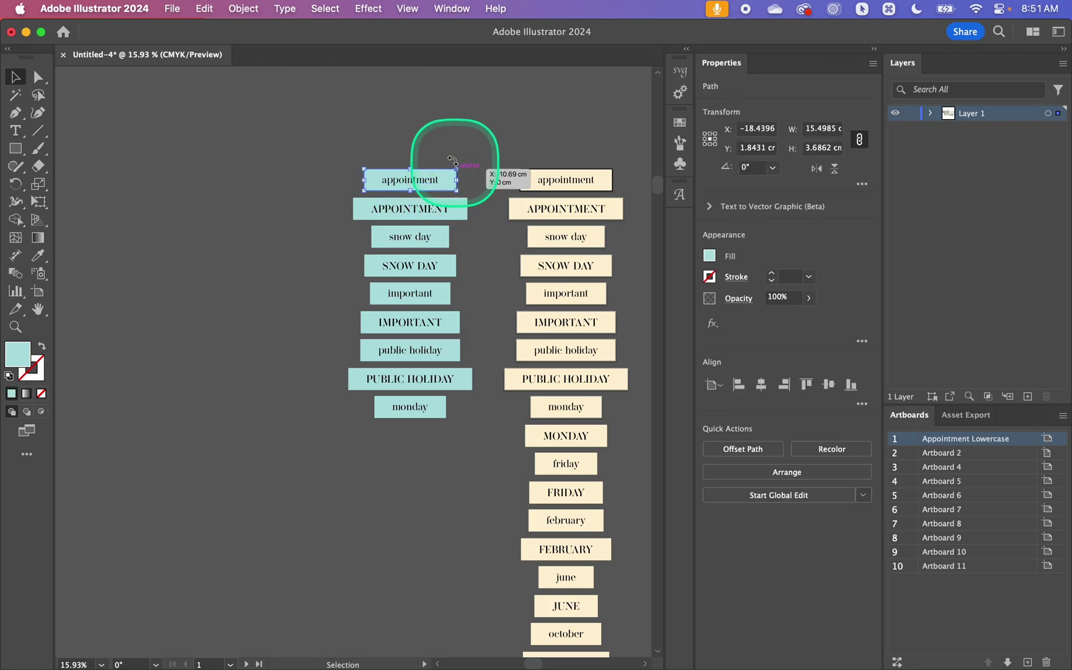
left_click(417, 185)
left_click(469, 110)
left_click(449, 179)
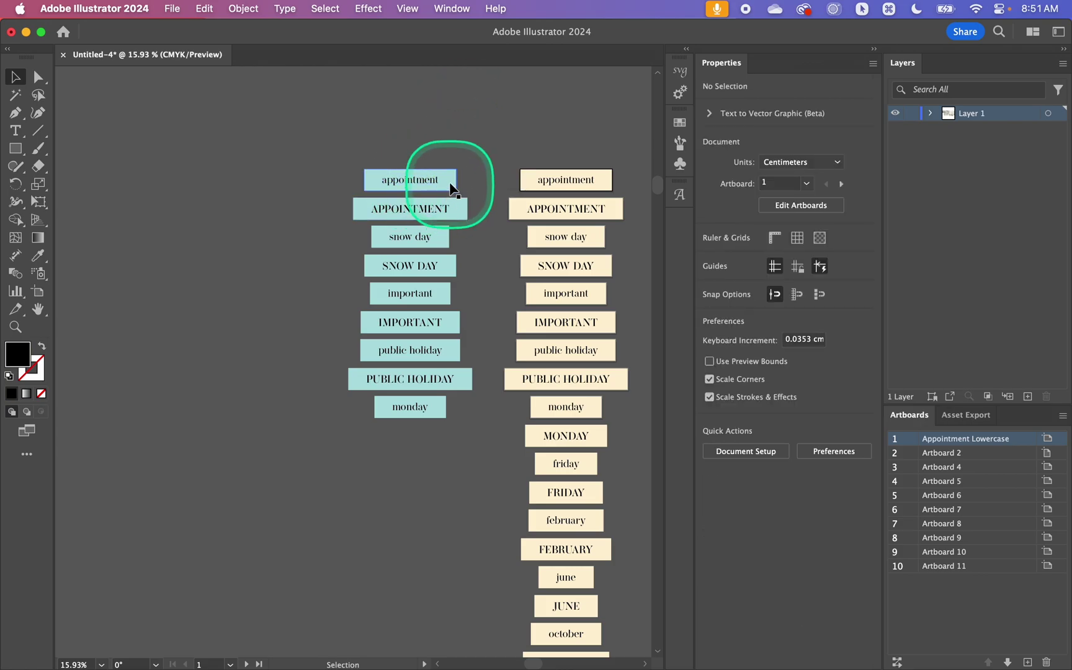
left_click(202, 7)
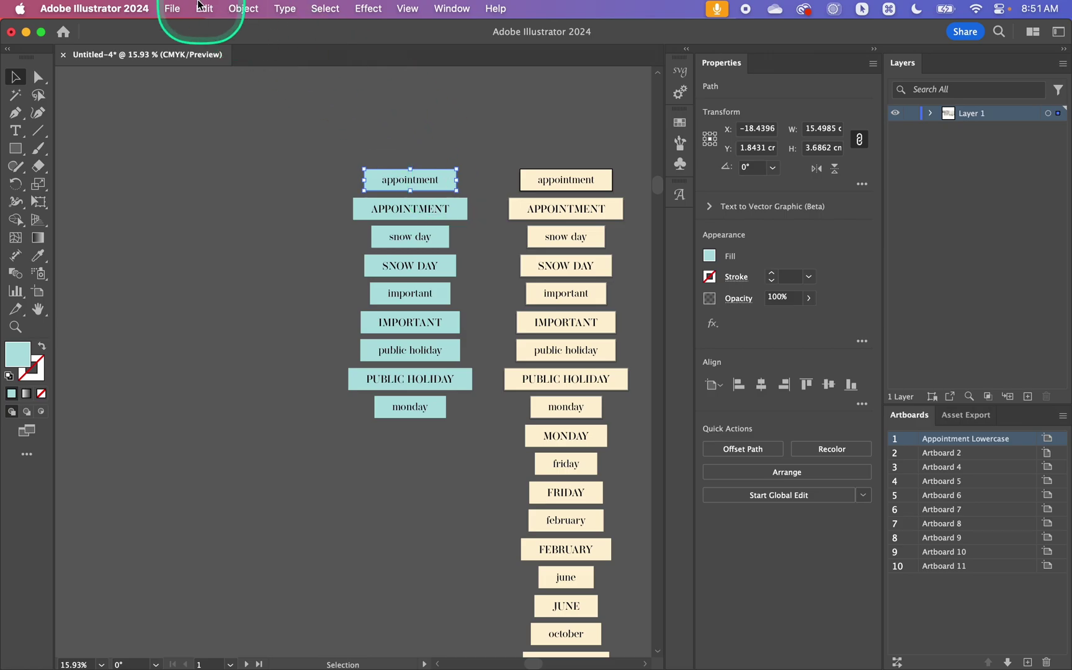
left_click(325, 8)
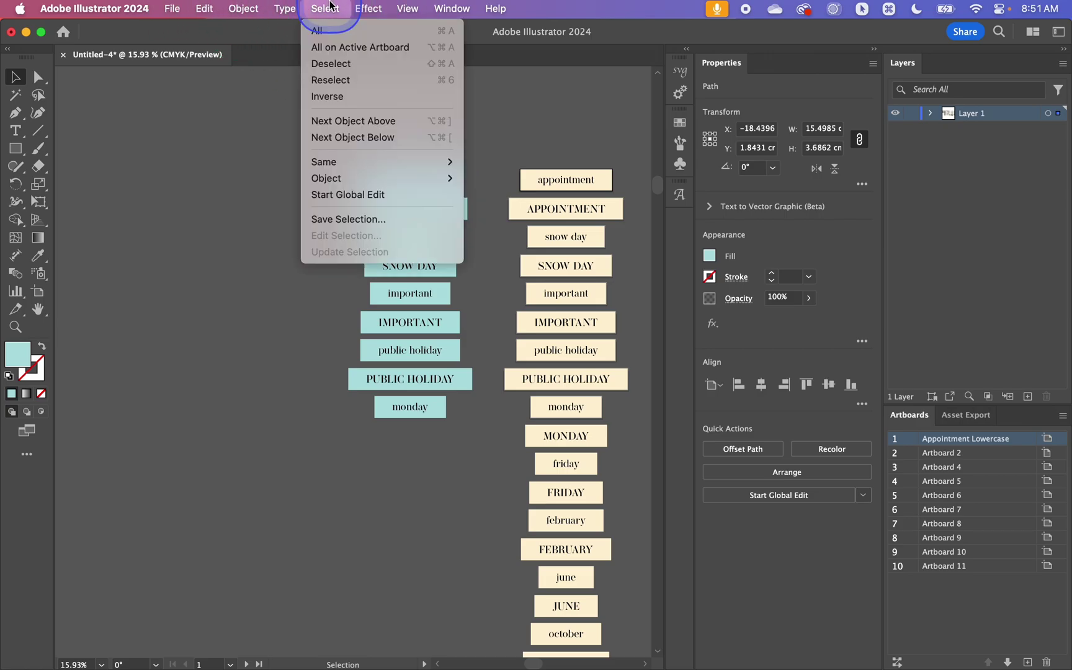
mouse_move(435, 162)
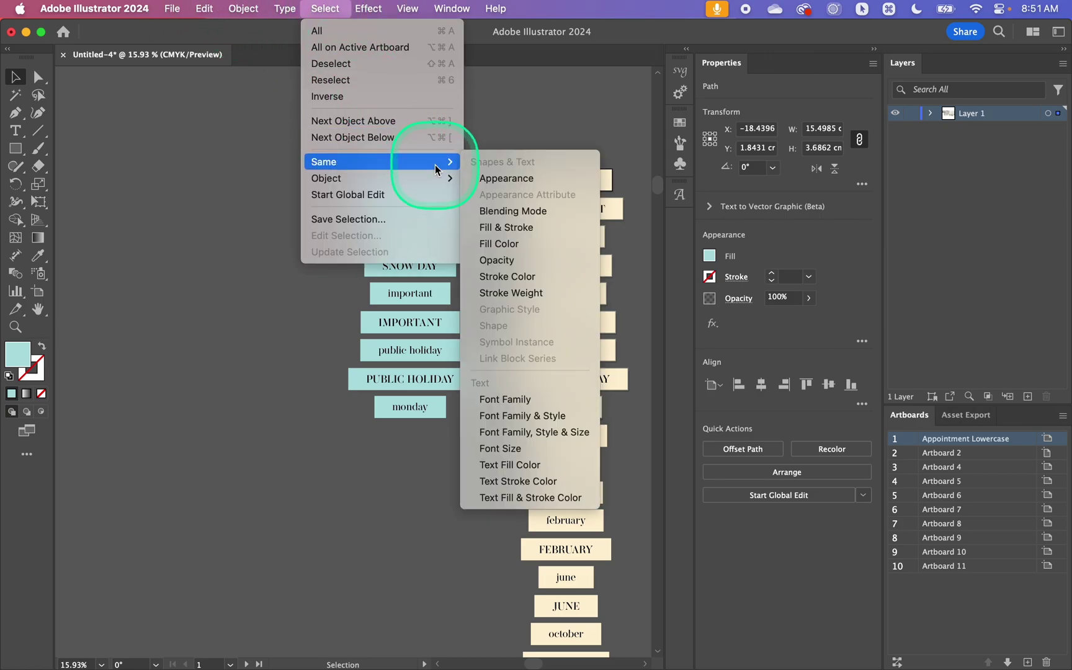
left_click(525, 244)
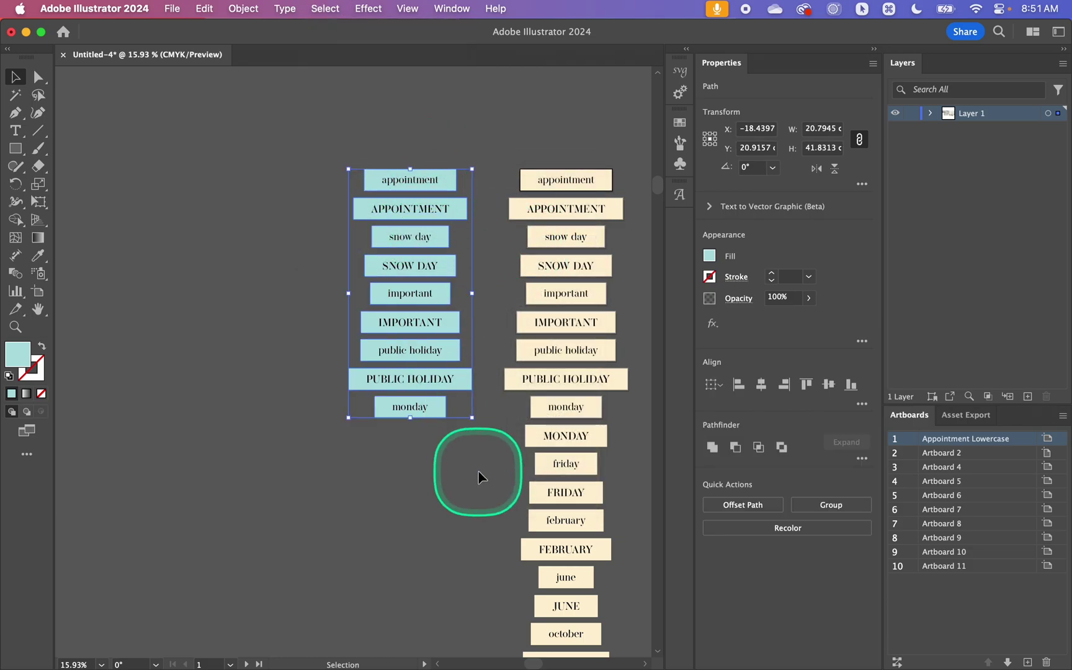
Apply a Drop Shadow to the selected teal rectangles in Multiply mode with 75% opacity, 0.3 cm X and Y offsets and 0.2 cm blur.
left_click(714, 324)
mouse_move(716, 325)
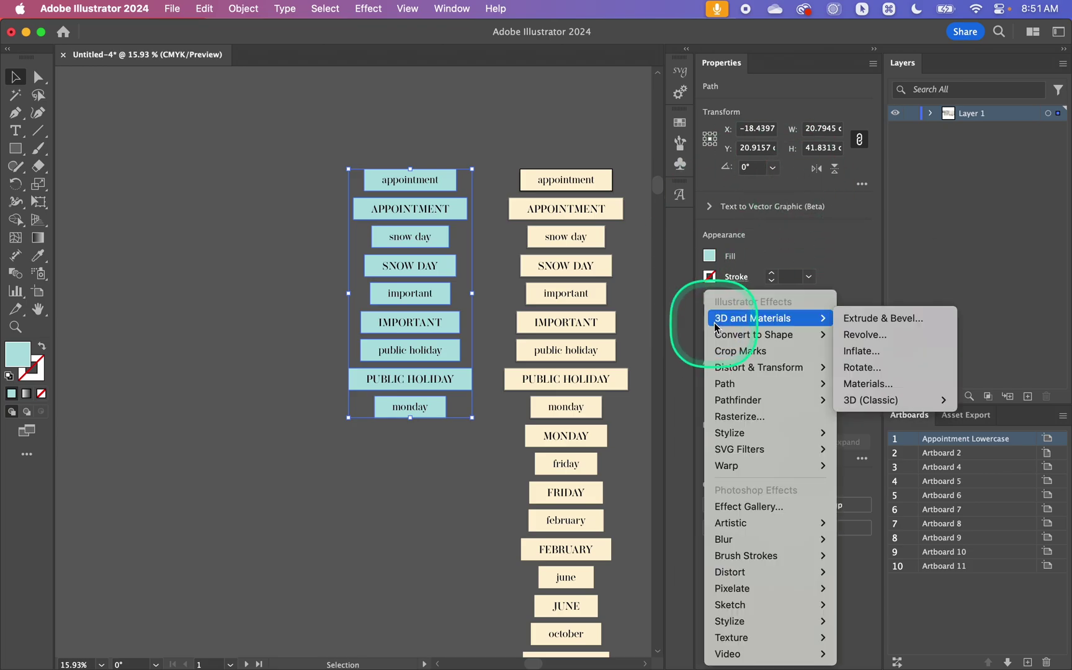
mouse_move(767, 433)
left_click(849, 432)
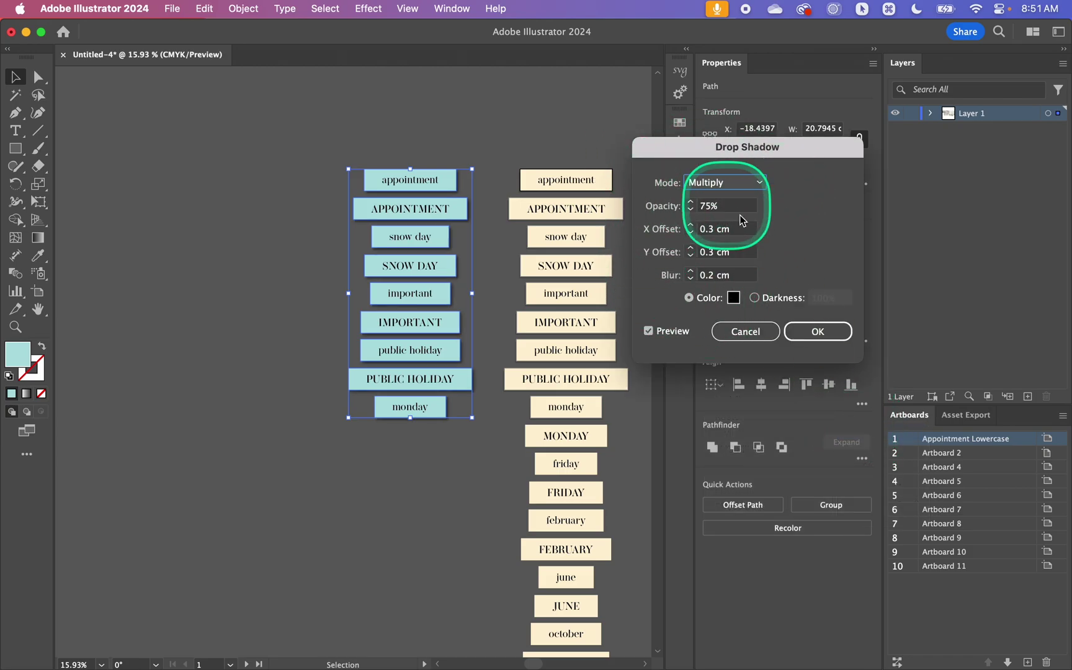
left_click(816, 331)
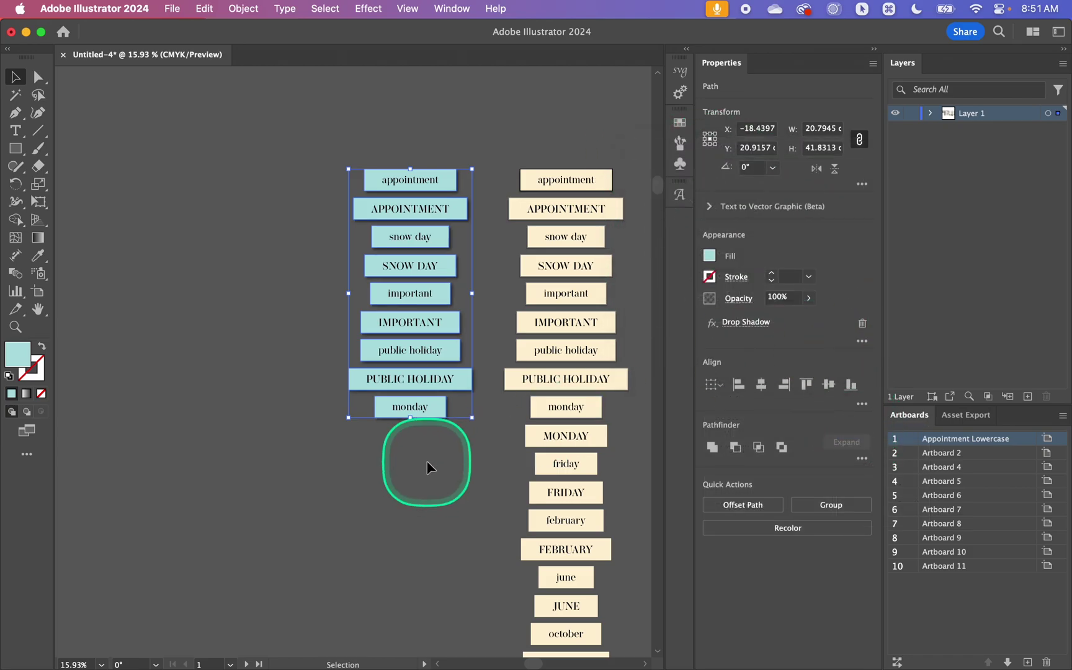
Examine the shadows on the teal stickers up close, review the available effects and deselect the stickers.
scroll(456, 459, "up", 5)
scroll(430, 449, "up", 2)
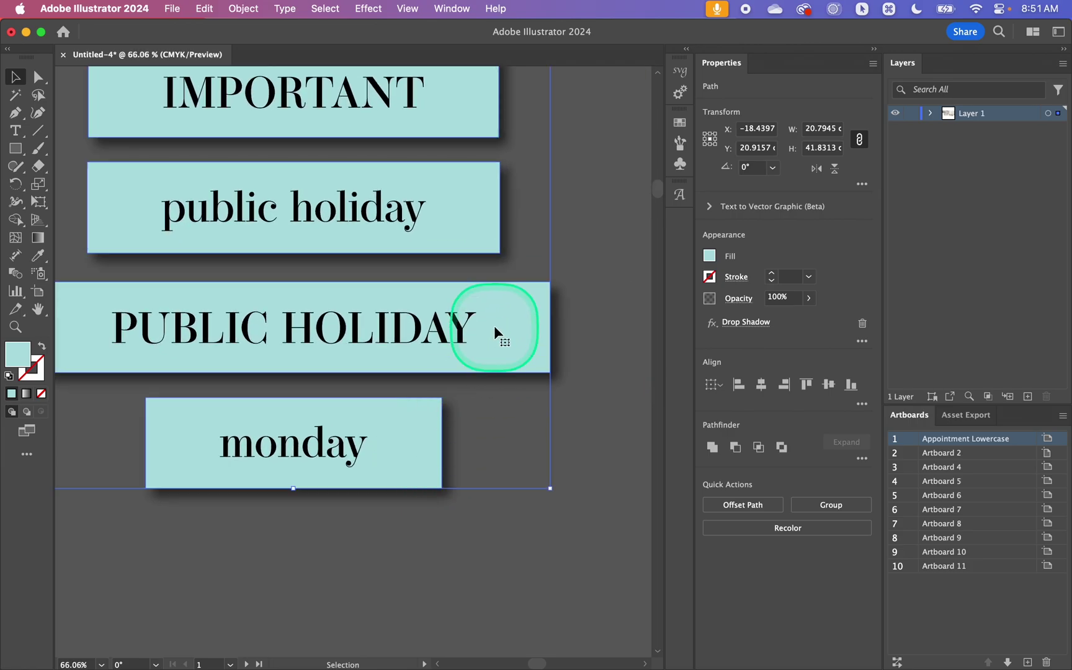
scroll(557, 173, "up", 10)
scroll(557, 173, "down", 10)
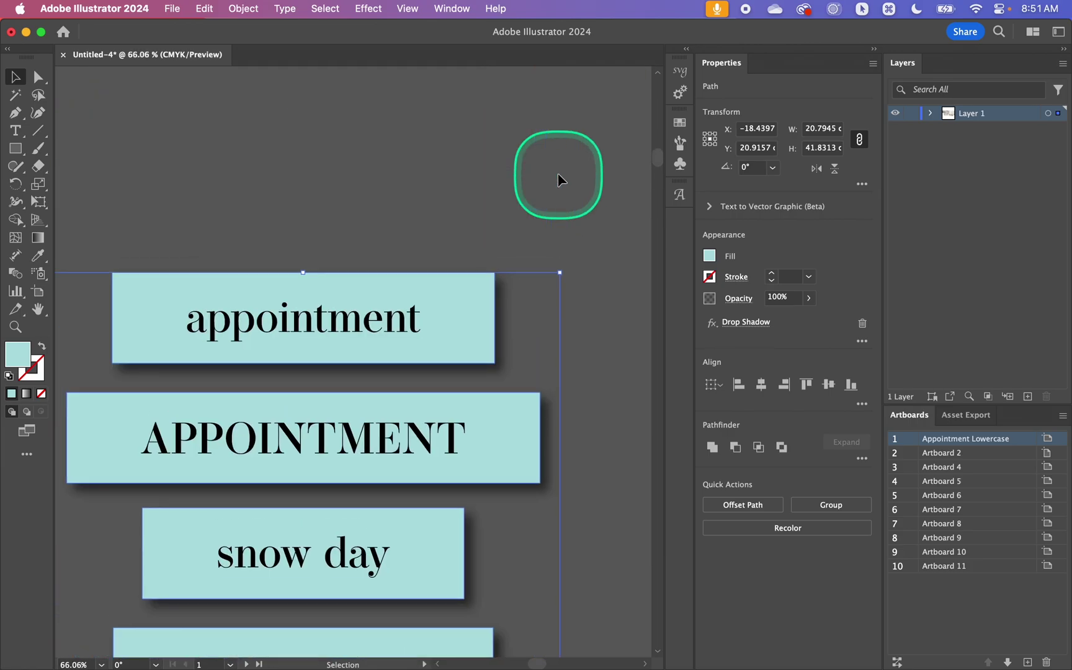
scroll(558, 173, "right", 3)
left_click(372, 8)
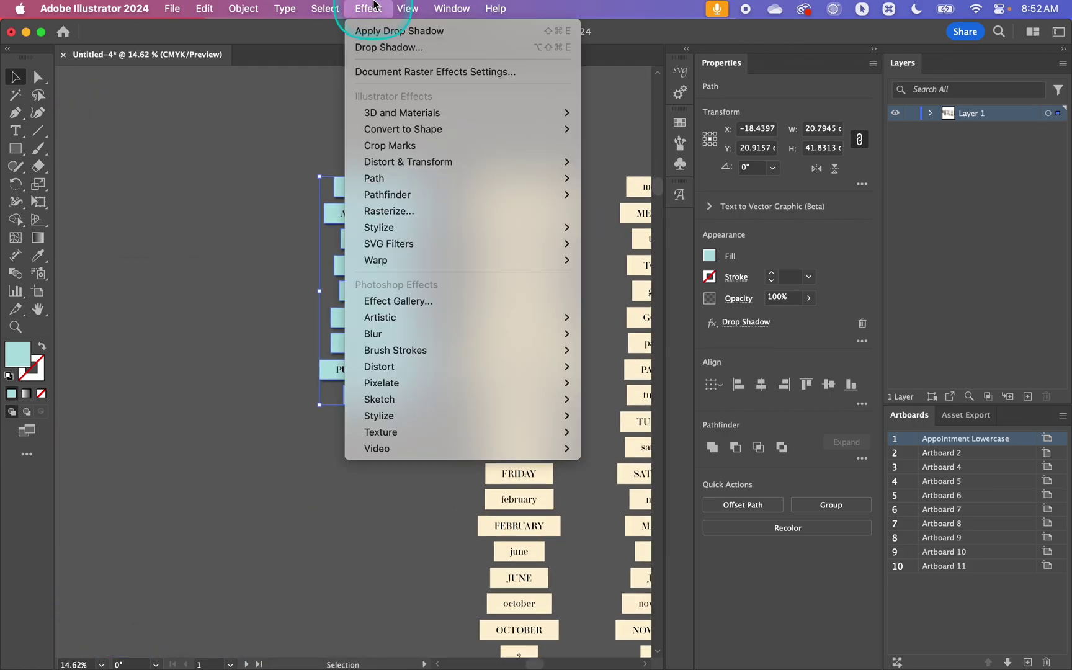
mouse_move(568, 233)
left_click(368, 8)
left_click(239, 235)
Try fitting a new artboard around the teal lowercase appointment sticker with its drop shadow, and undo it.
scroll(390, 187, "up", 10)
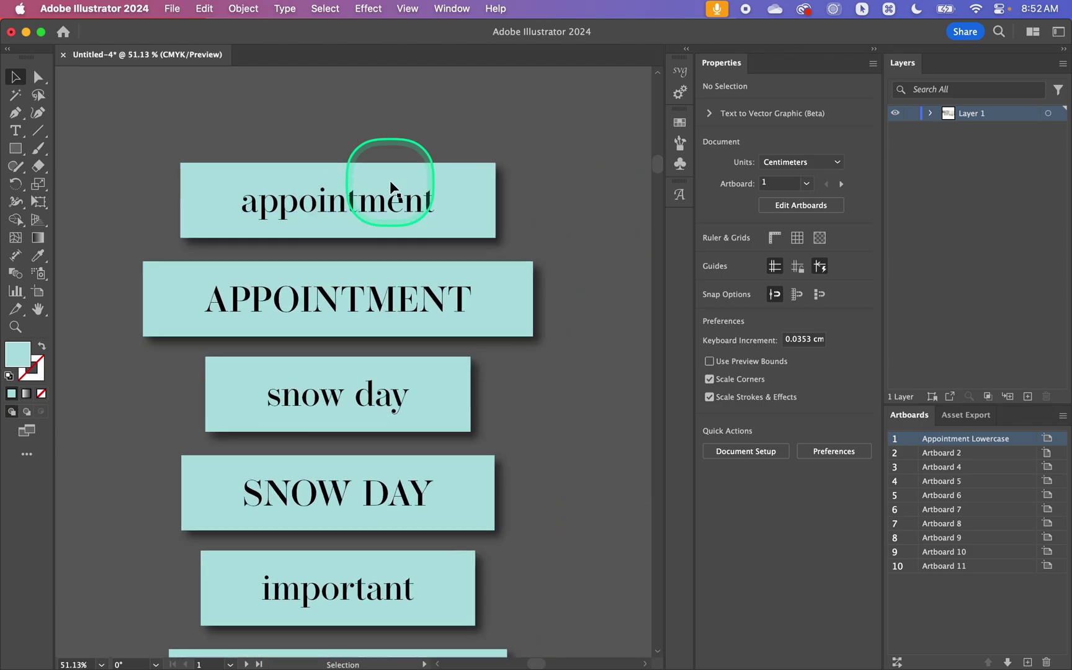
key("shift+o")
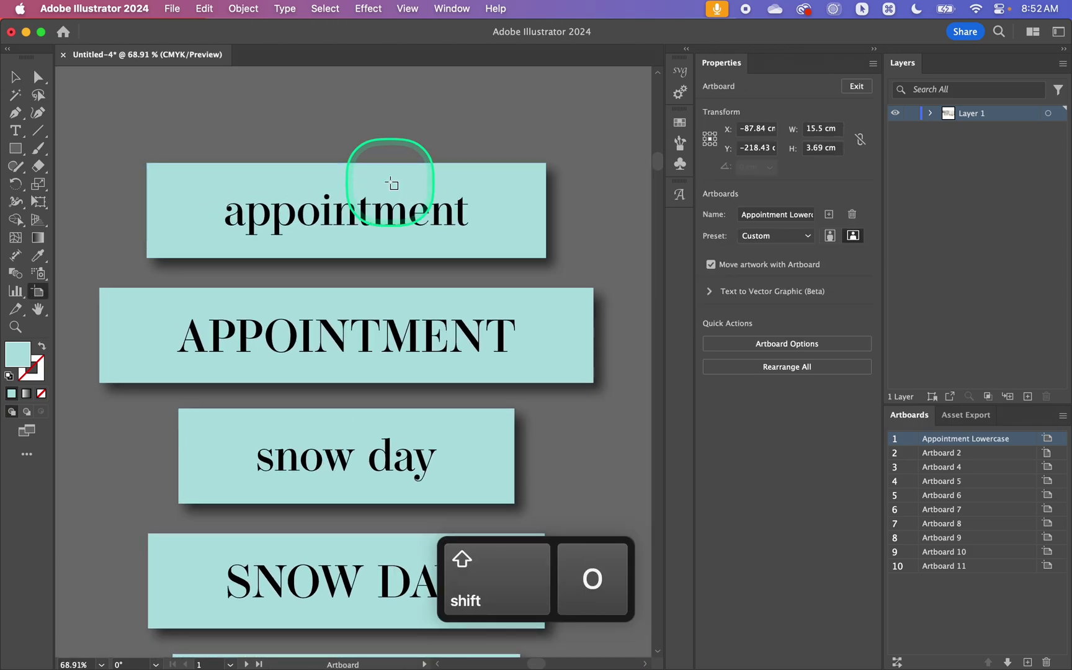
left_click(143, 163)
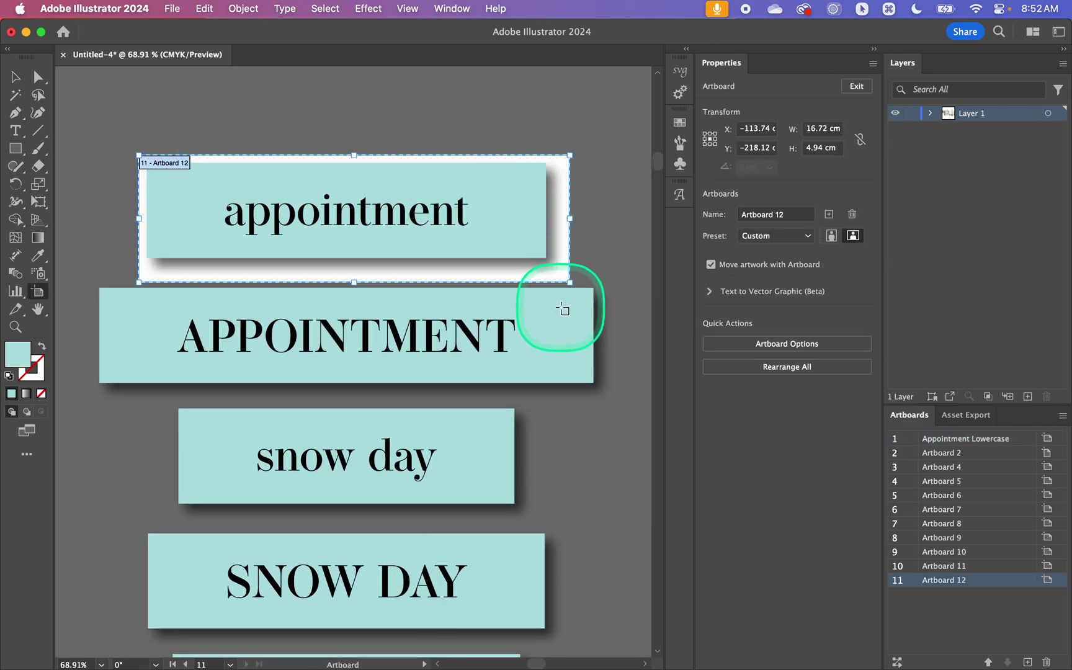
key("v")
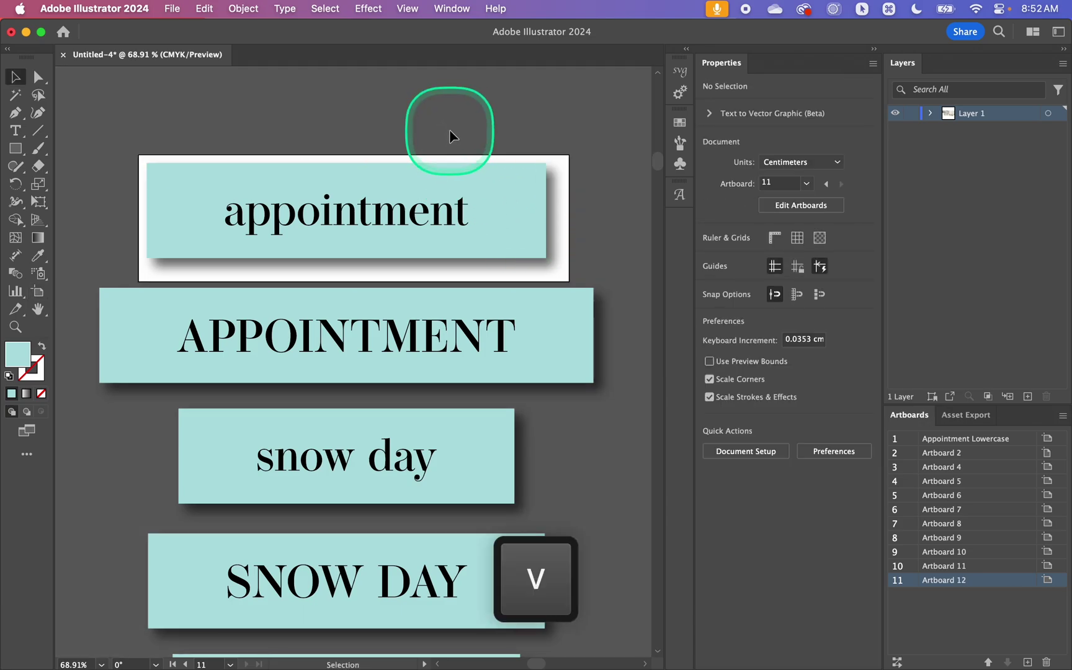
scroll(451, 135, "down", 5)
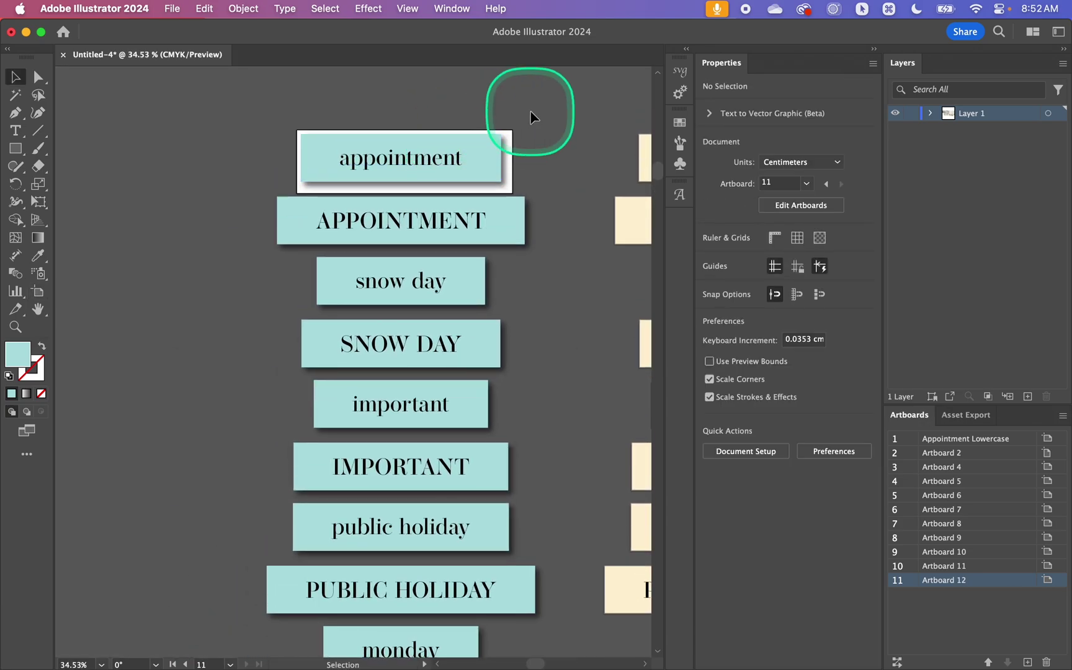
key("super+z")
scroll(538, 276, "down", 5)
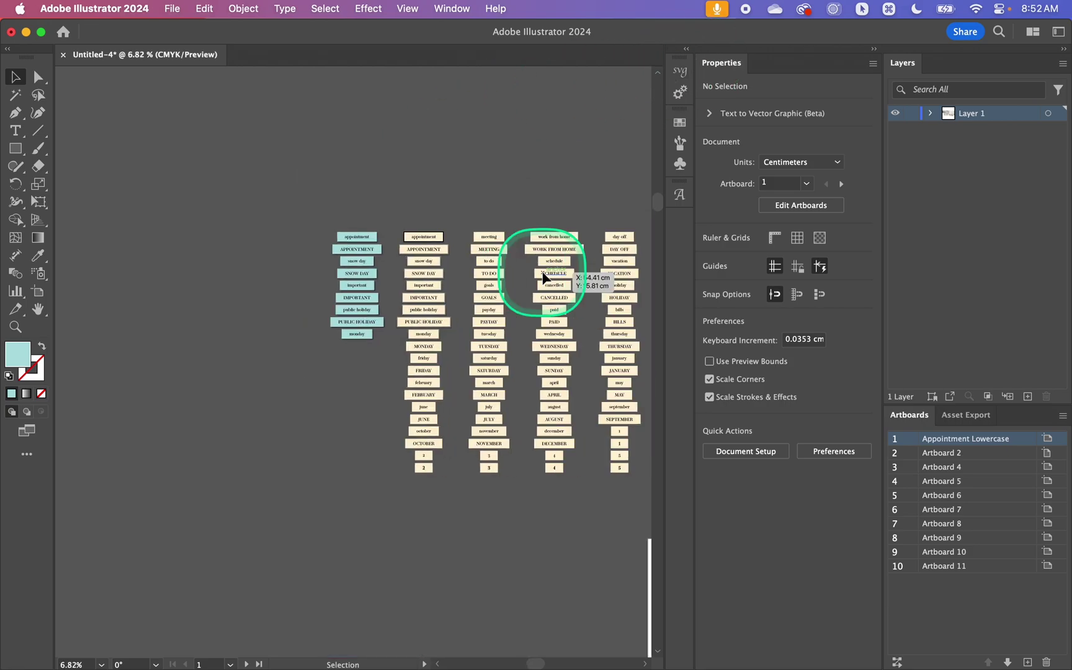
scroll(542, 278, "down", 3)
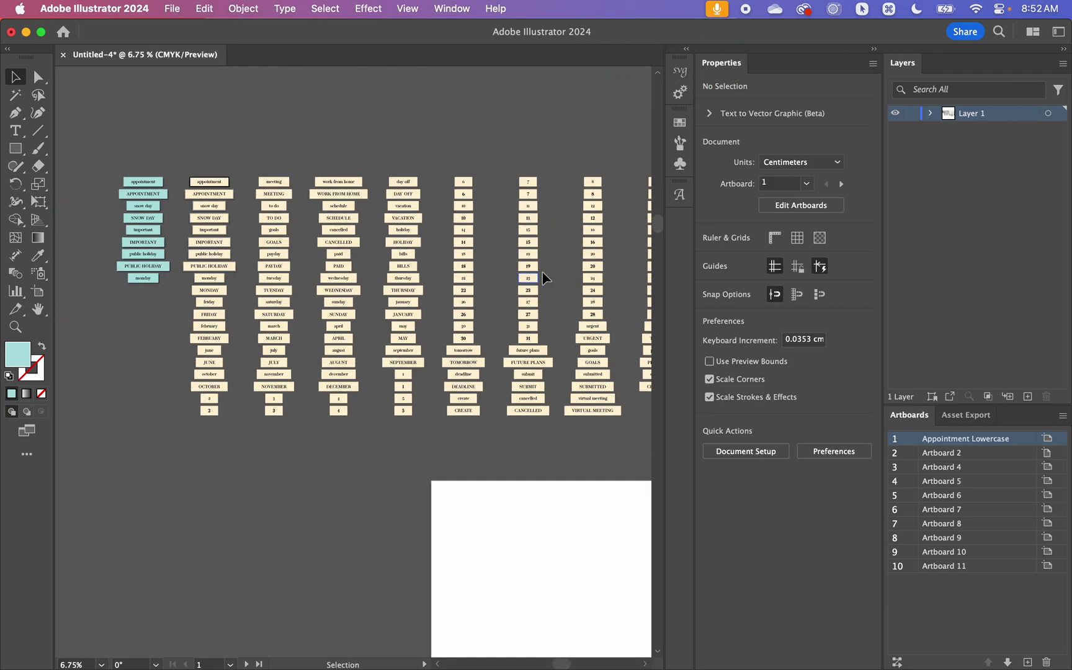